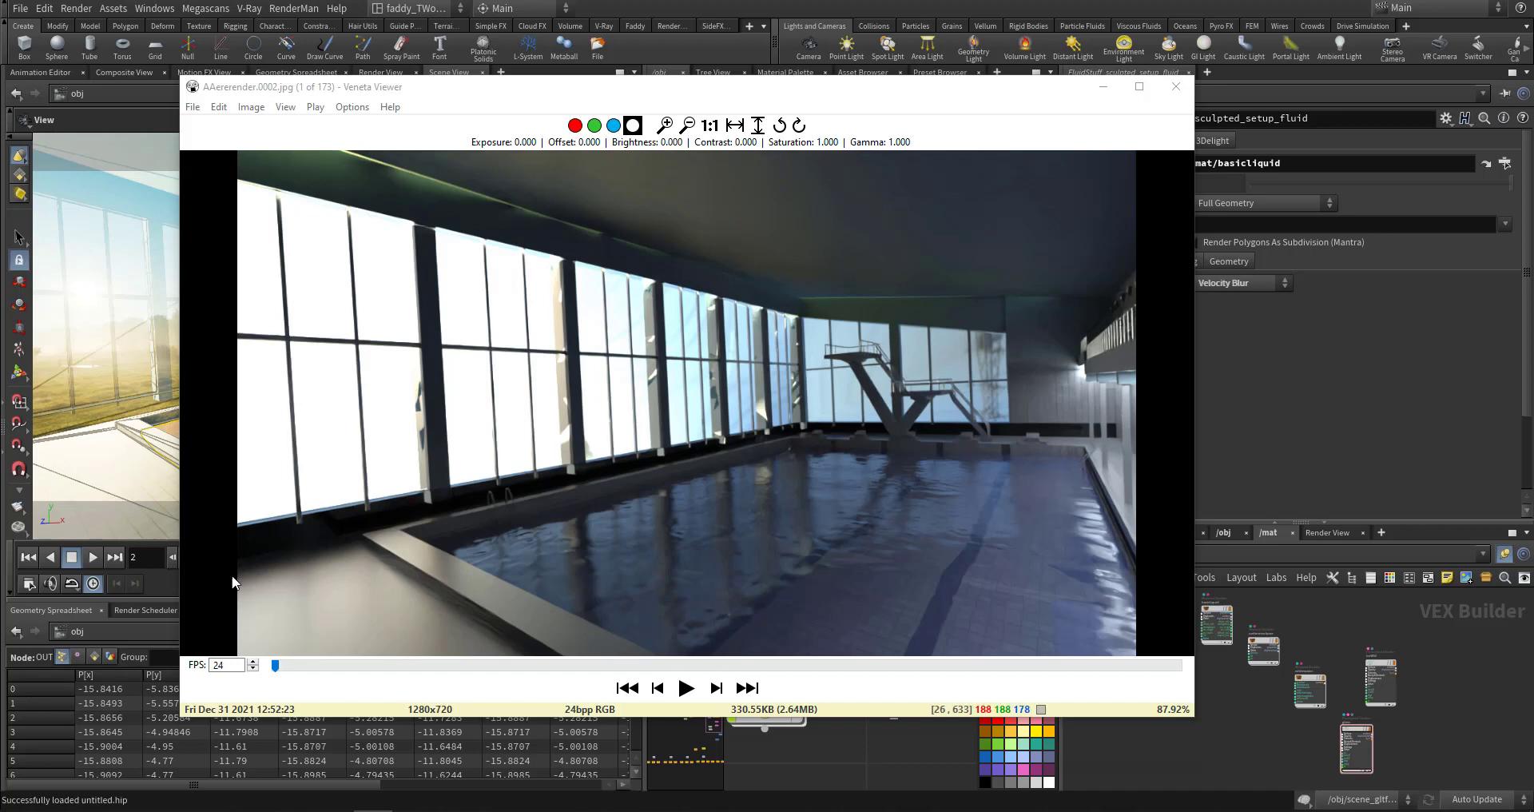
Play back the rendered AAererender image sequence of the swimming pool, then close the viewer.
left_click(685, 689)
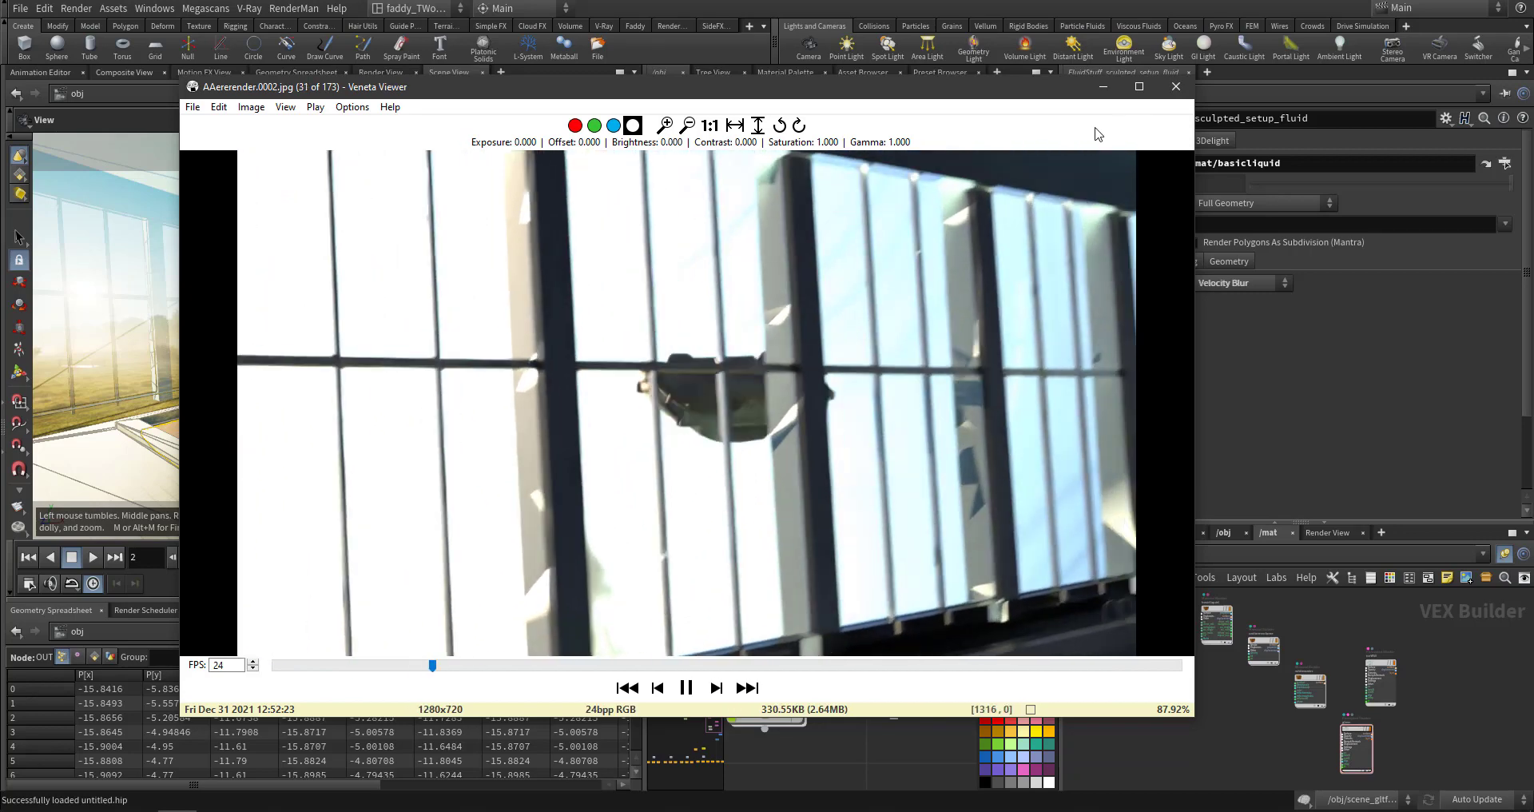
left_click(689, 691)
left_click(1175, 86)
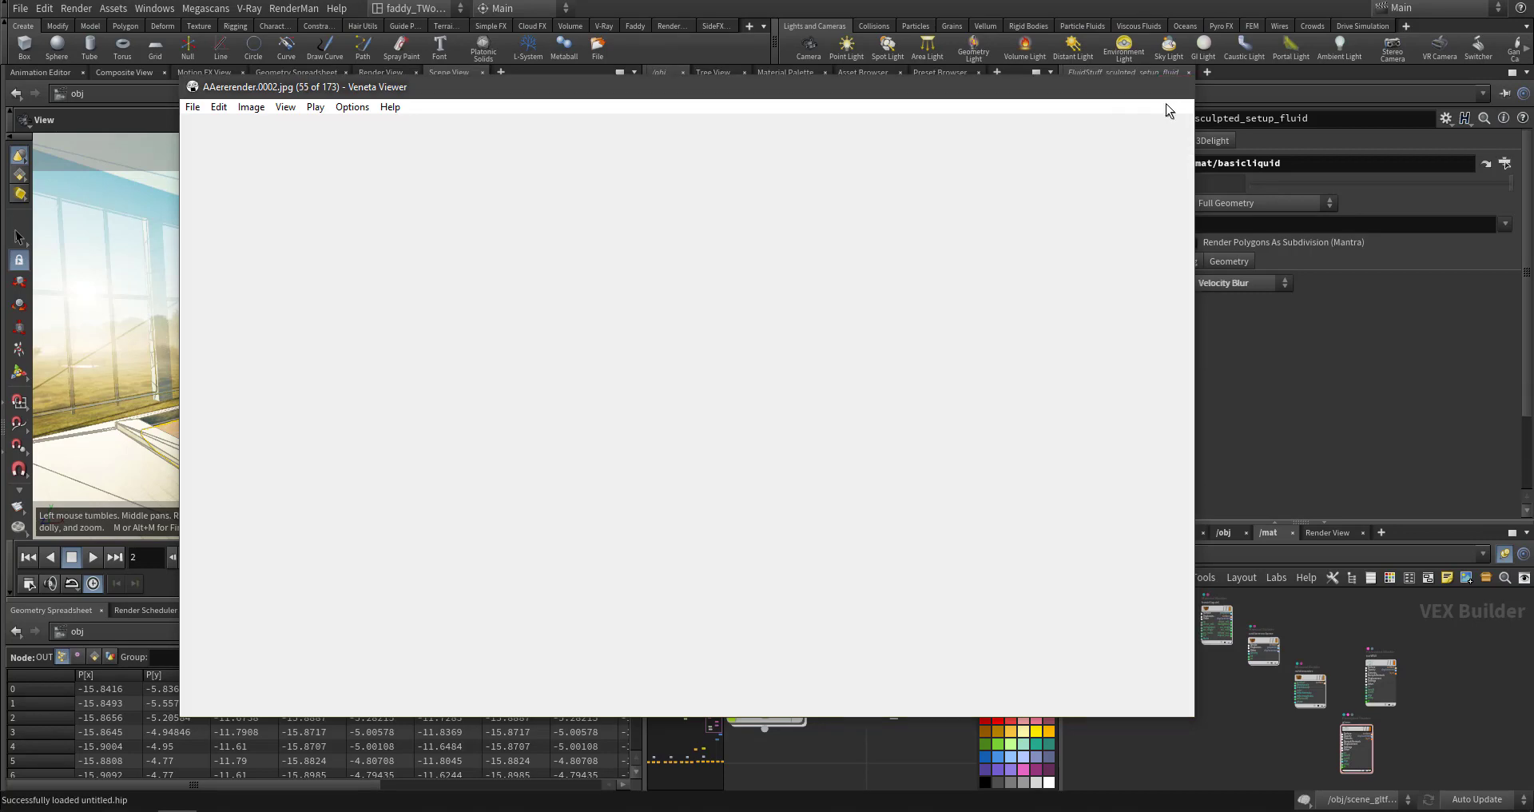
Select the scene_gltf1 object and look over its import parameters and the surrounding fluid and whitewater object nodes.
middle_click_drag(947, 254, 896, 525)
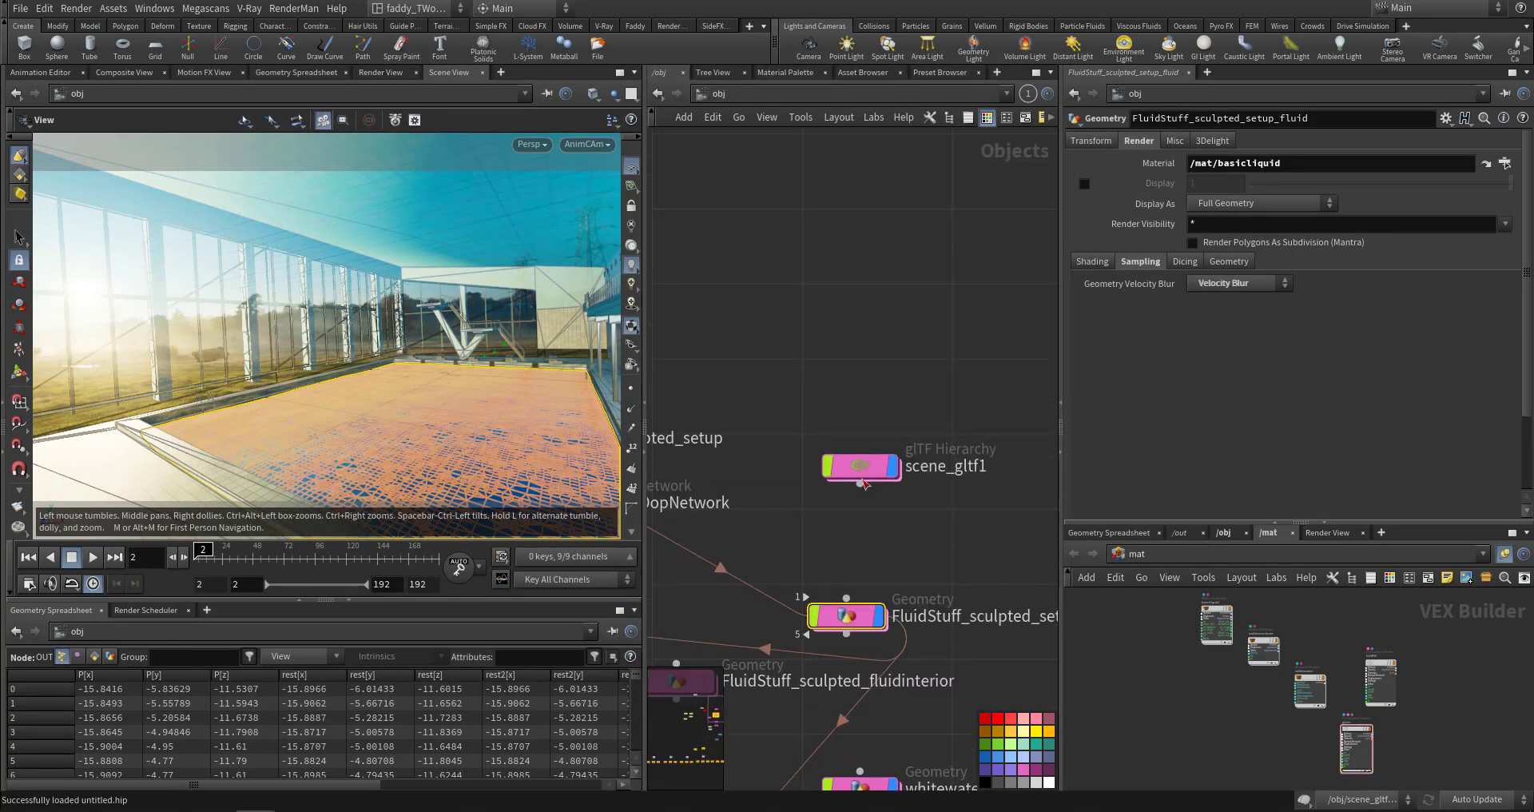
left_click_drag(781, 403, 971, 543)
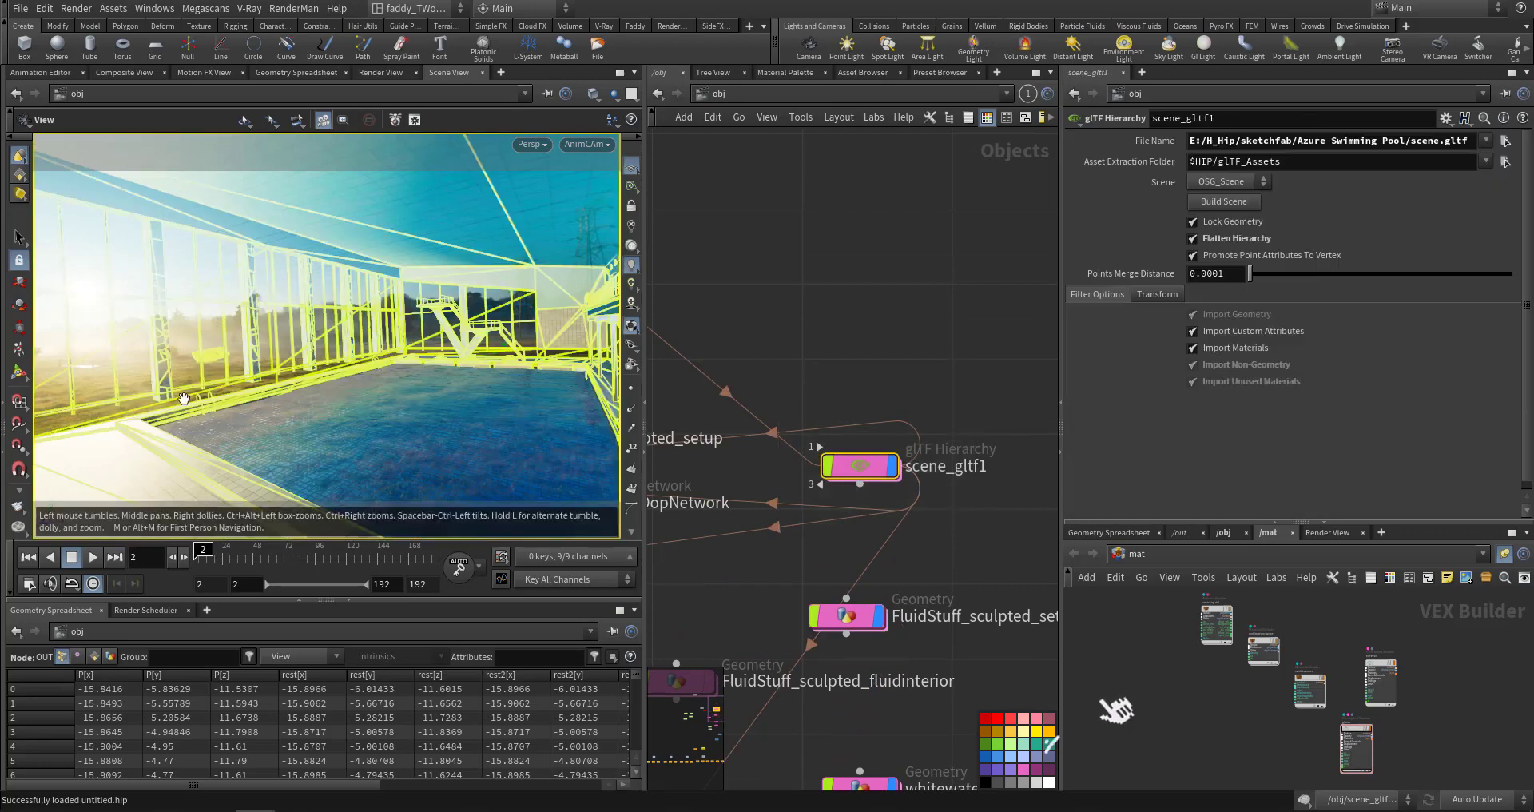
middle_click_drag(817, 410, 895, 332)
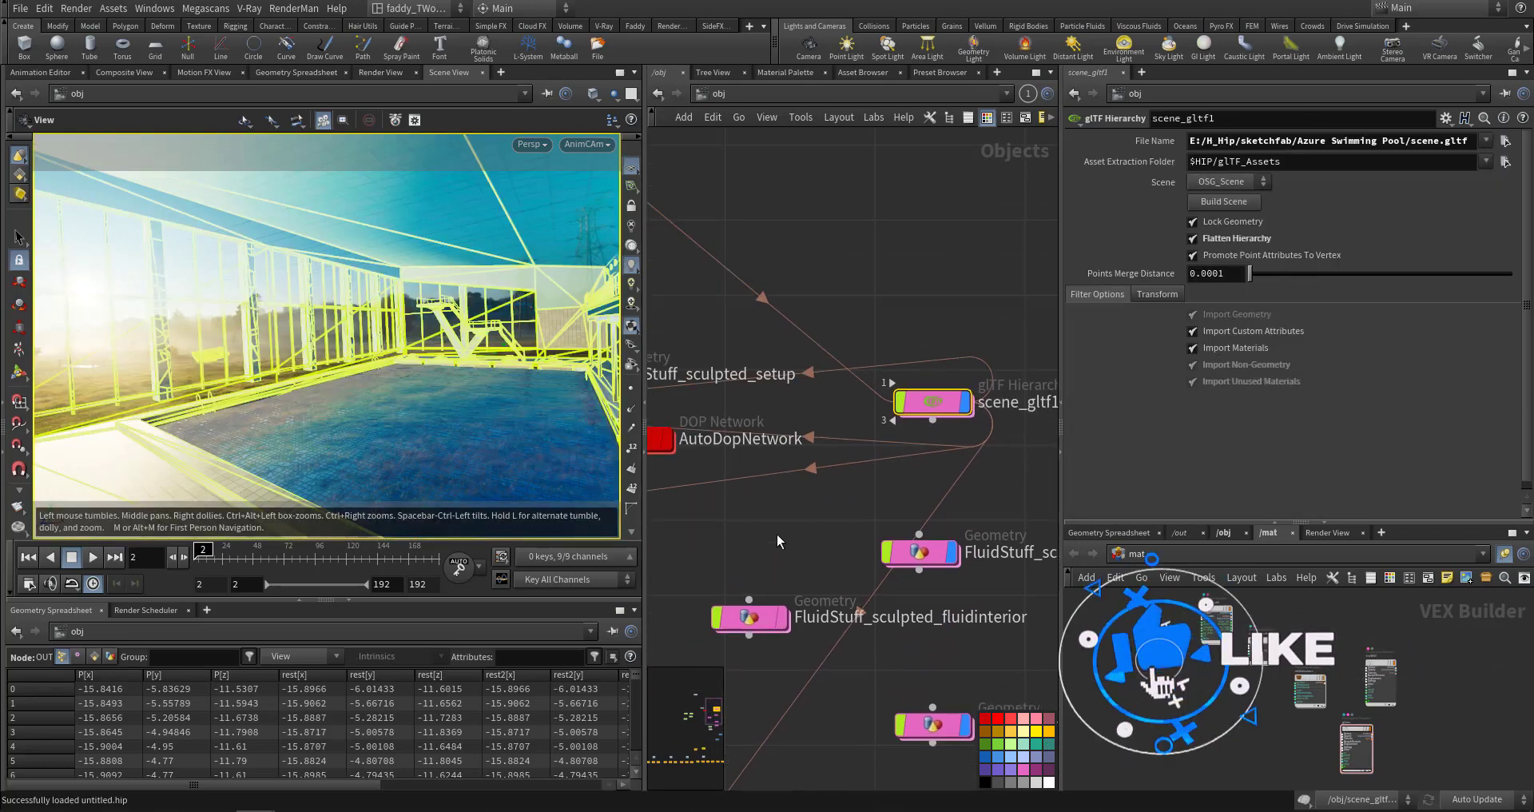
middle_click_drag(881, 481, 931, 372)
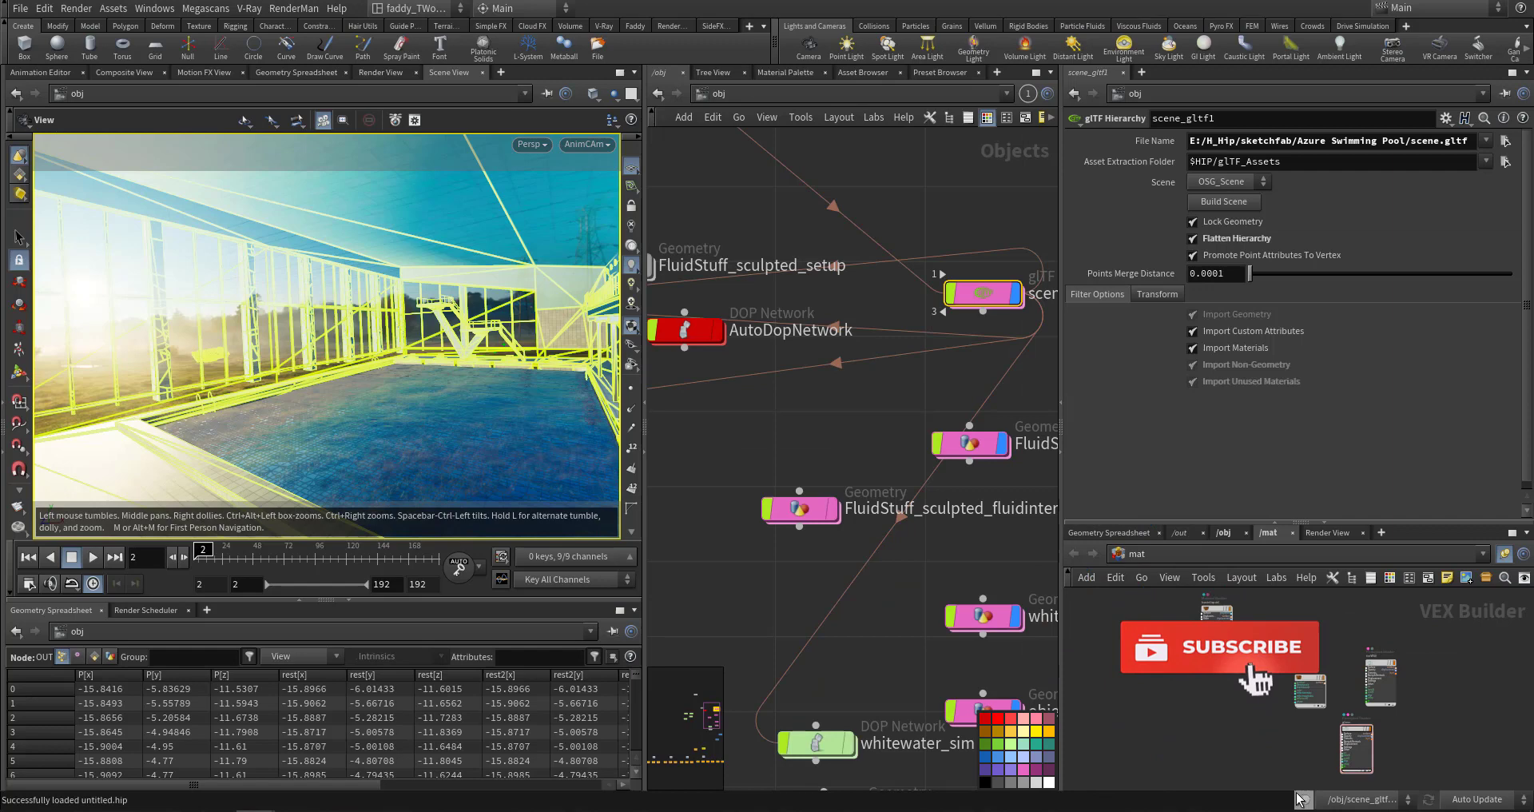
middle_click_drag(827, 443, 666, 450)
middle_click_drag(788, 467, 735, 442)
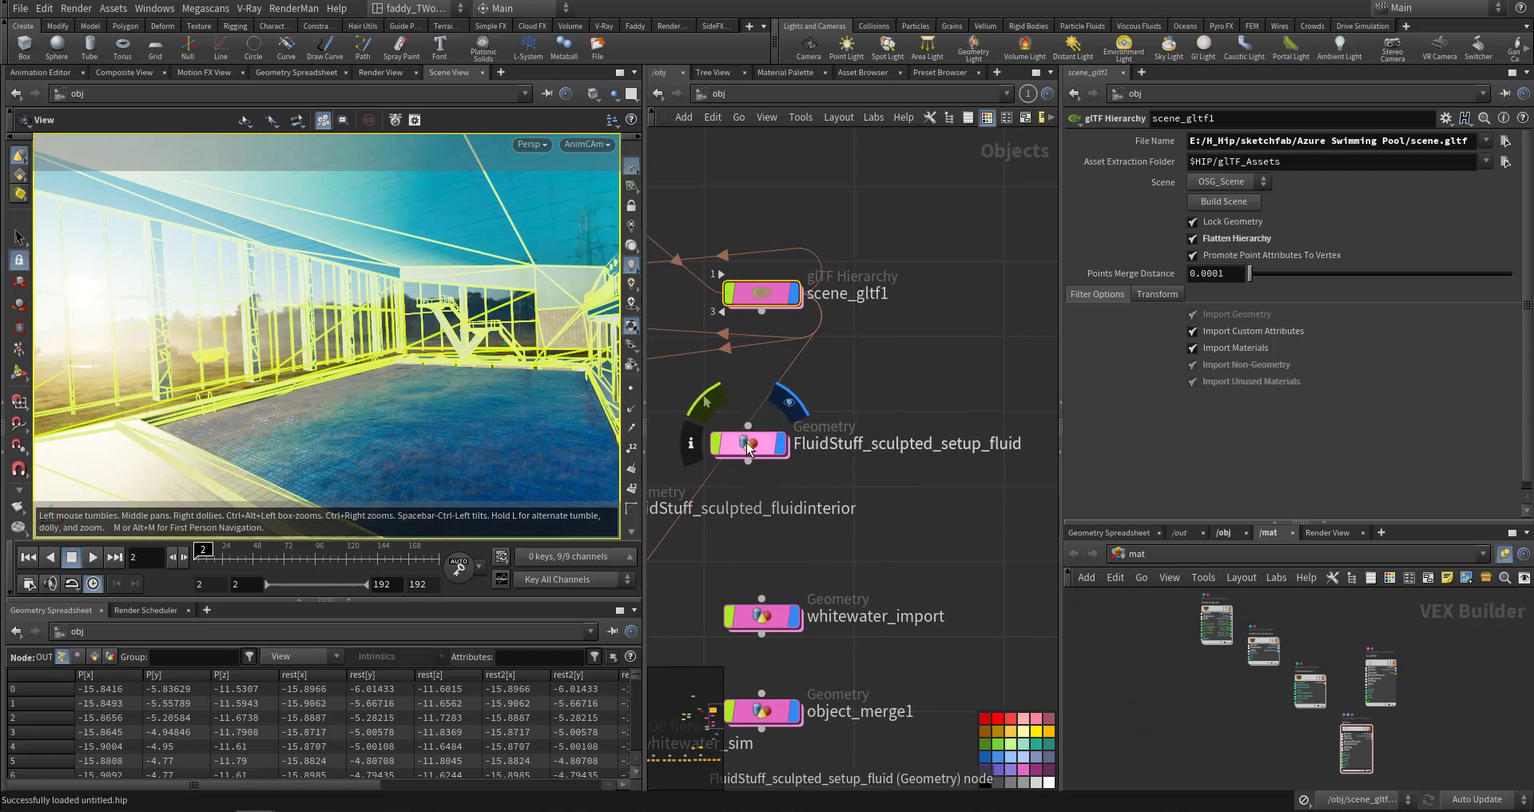
Look inside the FluidStuff_sculpted_setup_fluid and FluidStuff_sculpted_fluidinterior networks, then return to the object level.
double_click(748, 444)
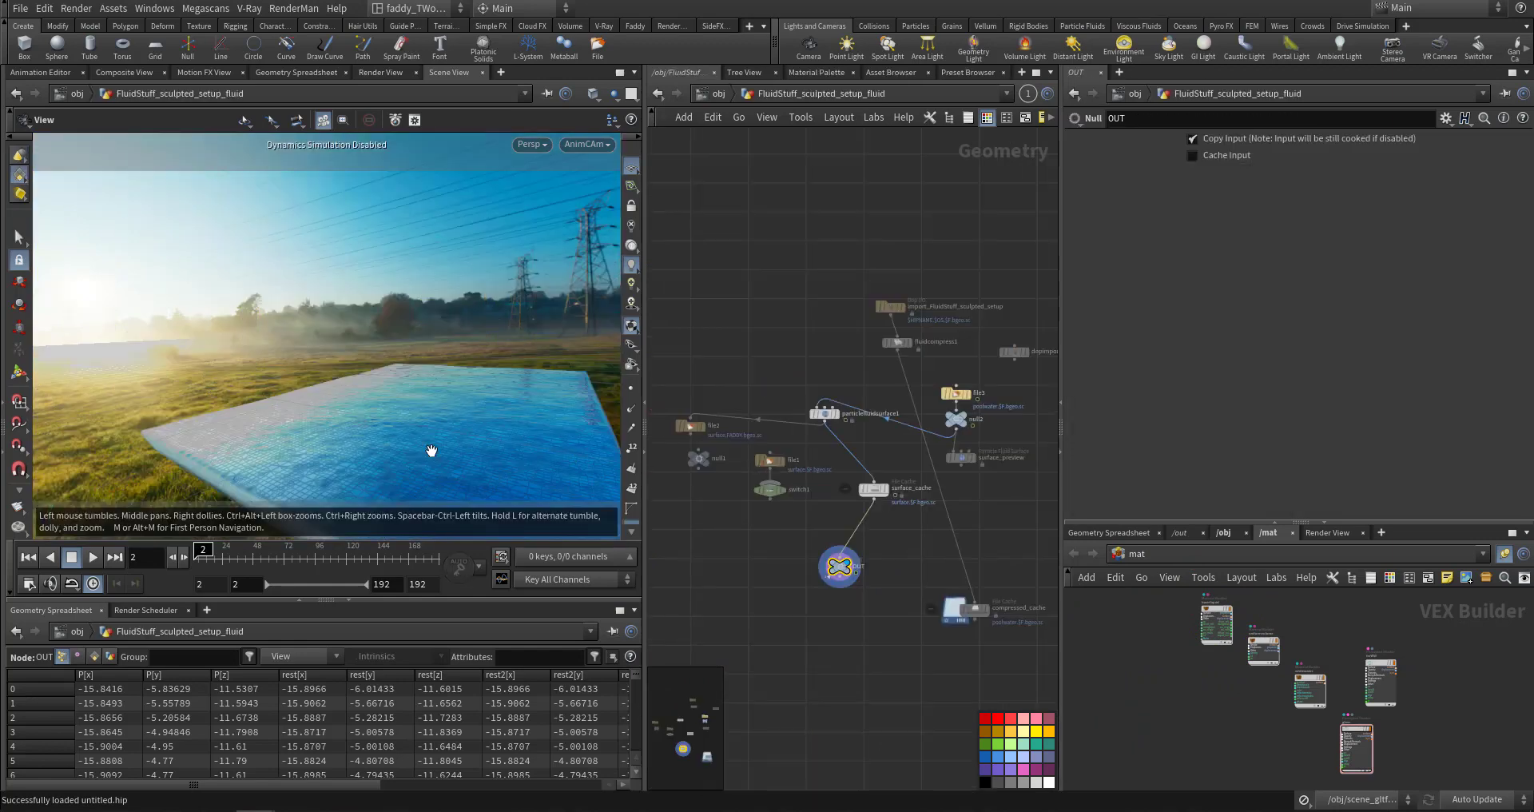
middle_click_drag(800, 355, 760, 395)
scroll(759, 395, "up", 3)
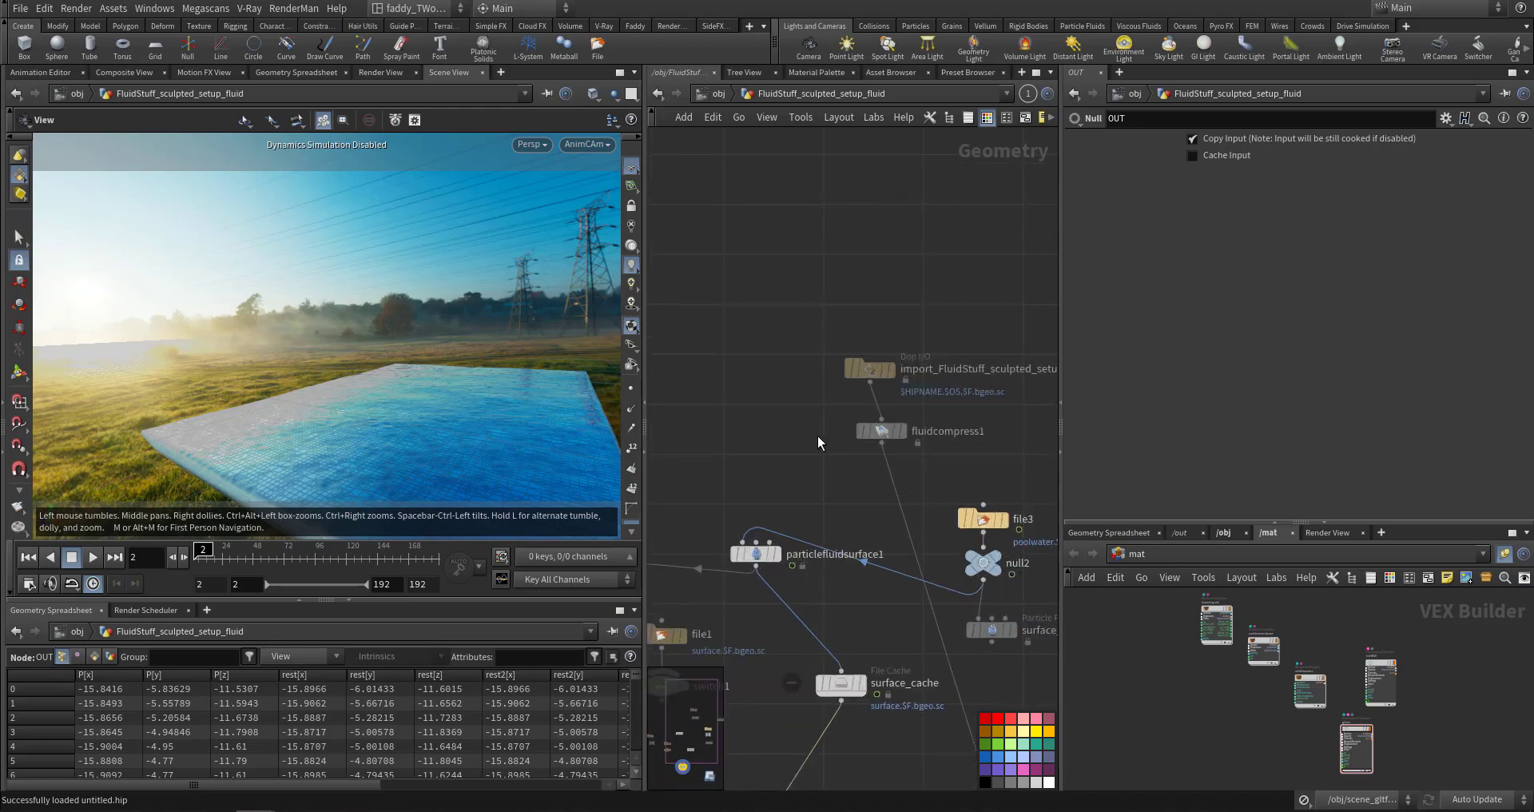
left_click(721, 93)
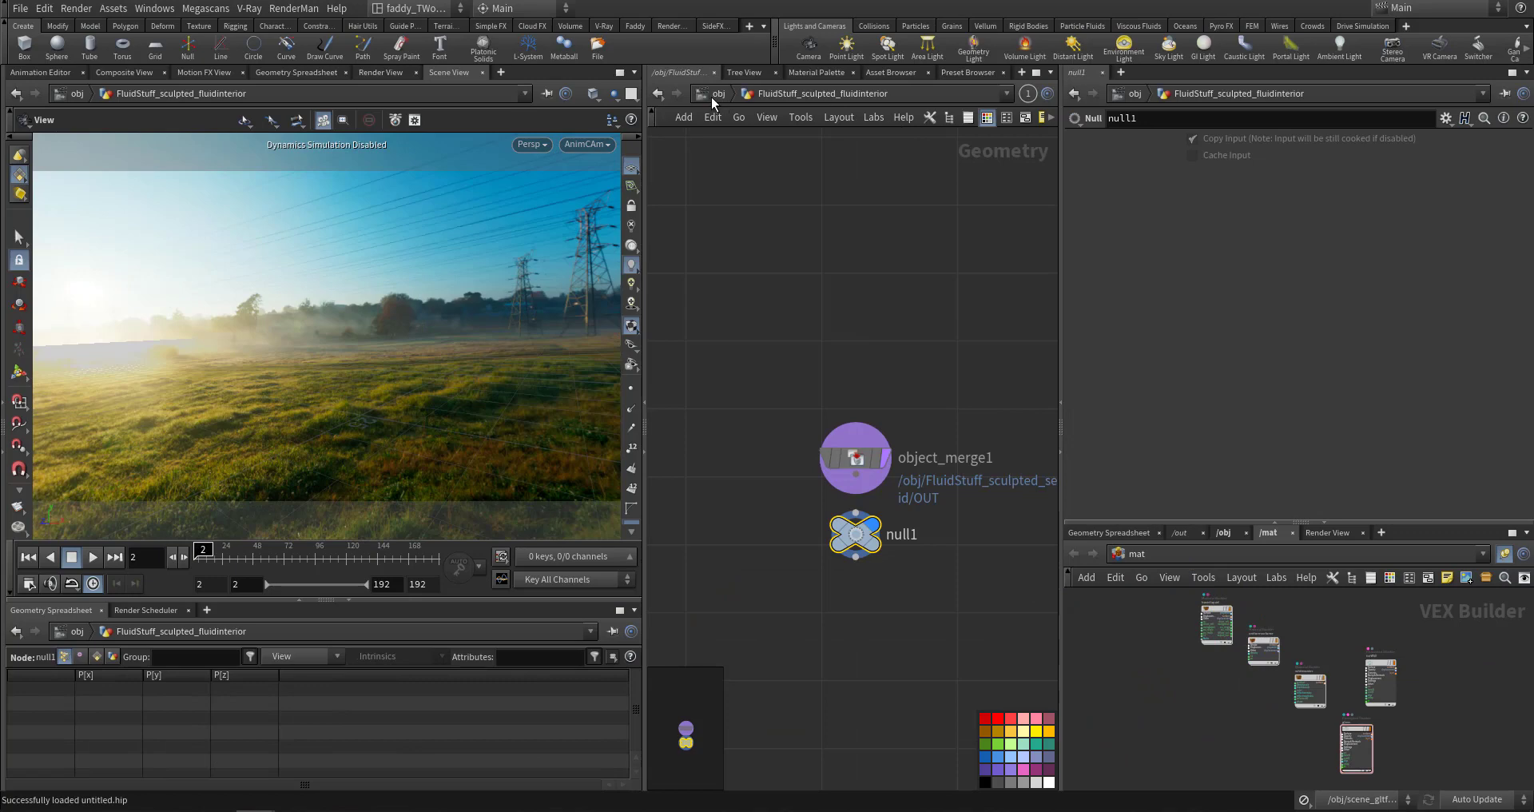
left_click(711, 96)
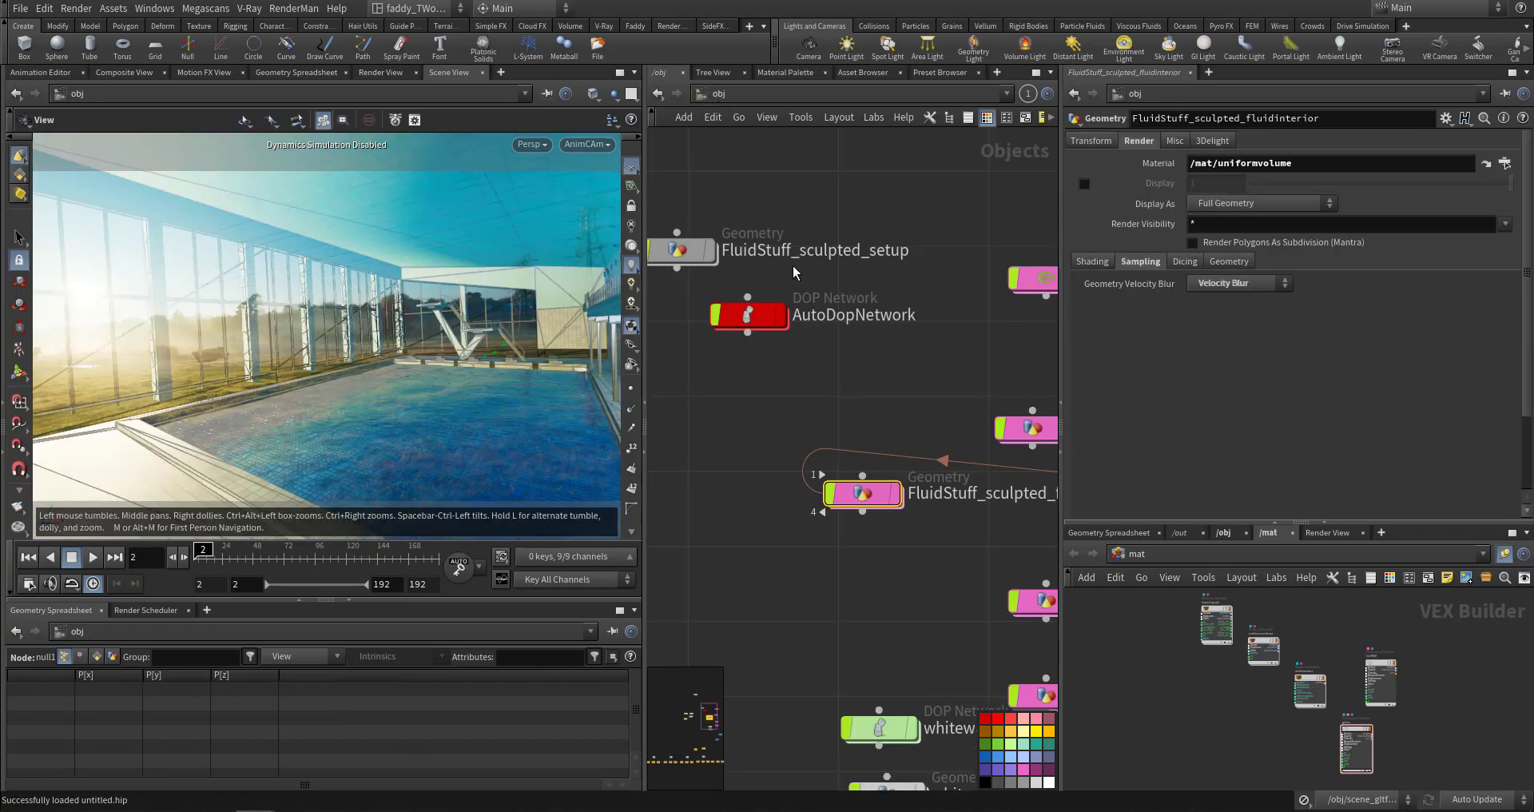
Move the FluidStuff_sculpted_setup object below AutoDopNetwork and open its geometry network.
middle_click_drag(791, 398, 896, 406)
scroll(962, 365, "down", 2)
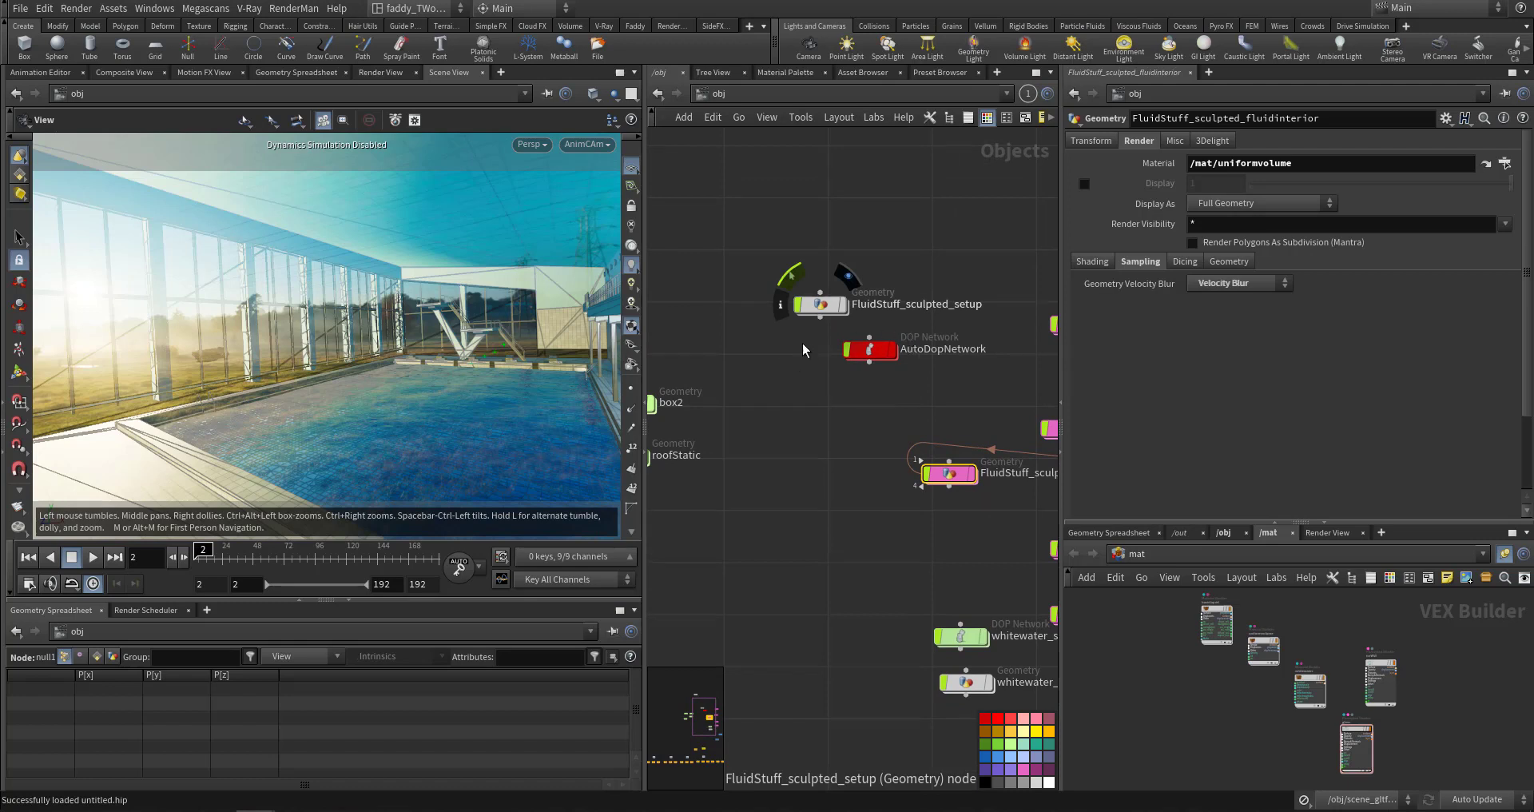
left_click_drag(805, 309, 780, 409)
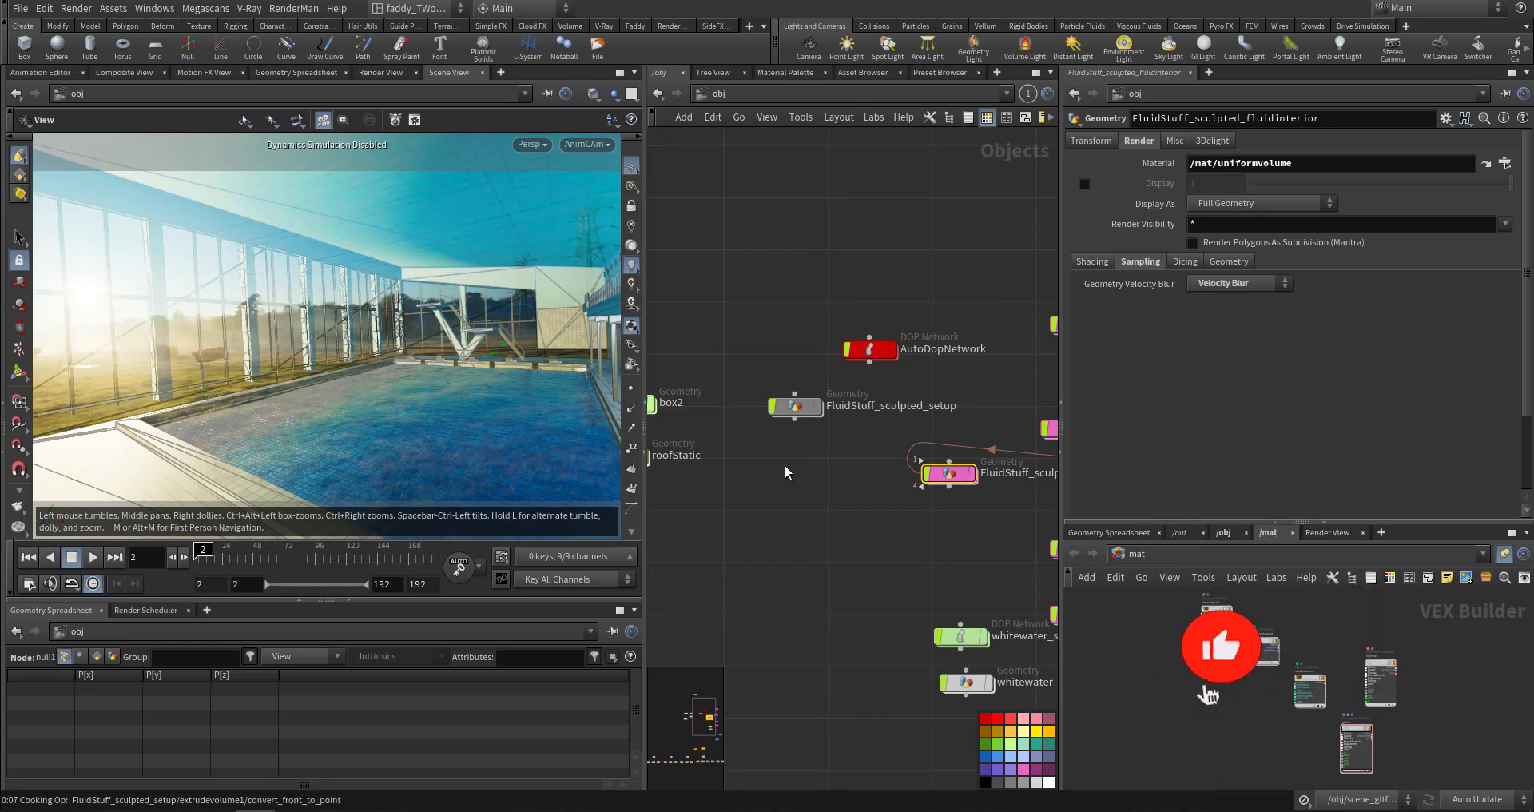
double_click(815, 401)
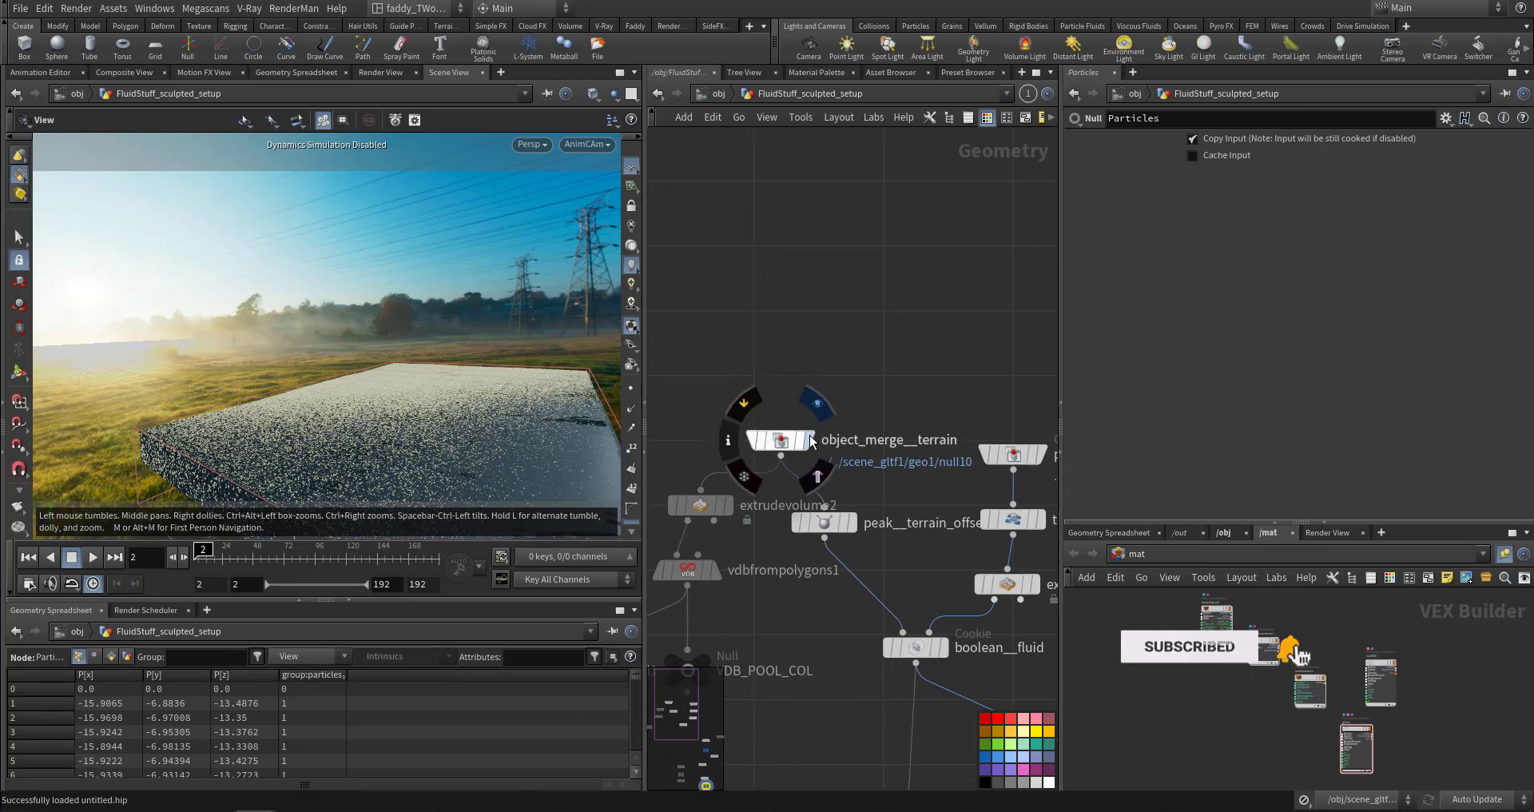
Select object_merge__terrain and view the pool terrain geometry it imports.
left_click(783, 449)
middle_click_drag(856, 382, 875, 324)
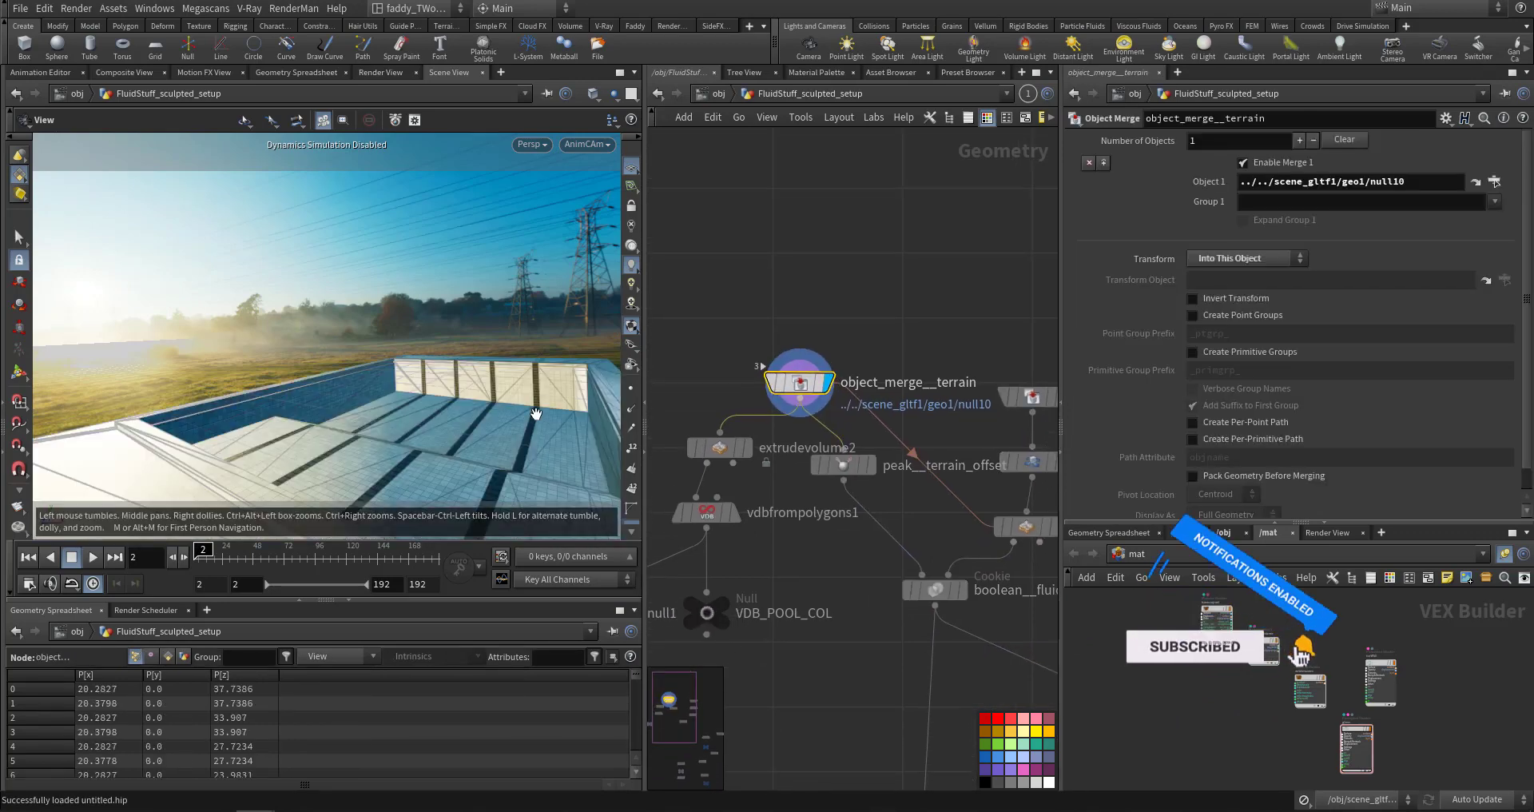
left_click_drag(526, 409, 345, 344)
Inspect the pool object merge and the waterGuide surface it brings in.
middle_click_drag(863, 333, 671, 292)
left_click(875, 359)
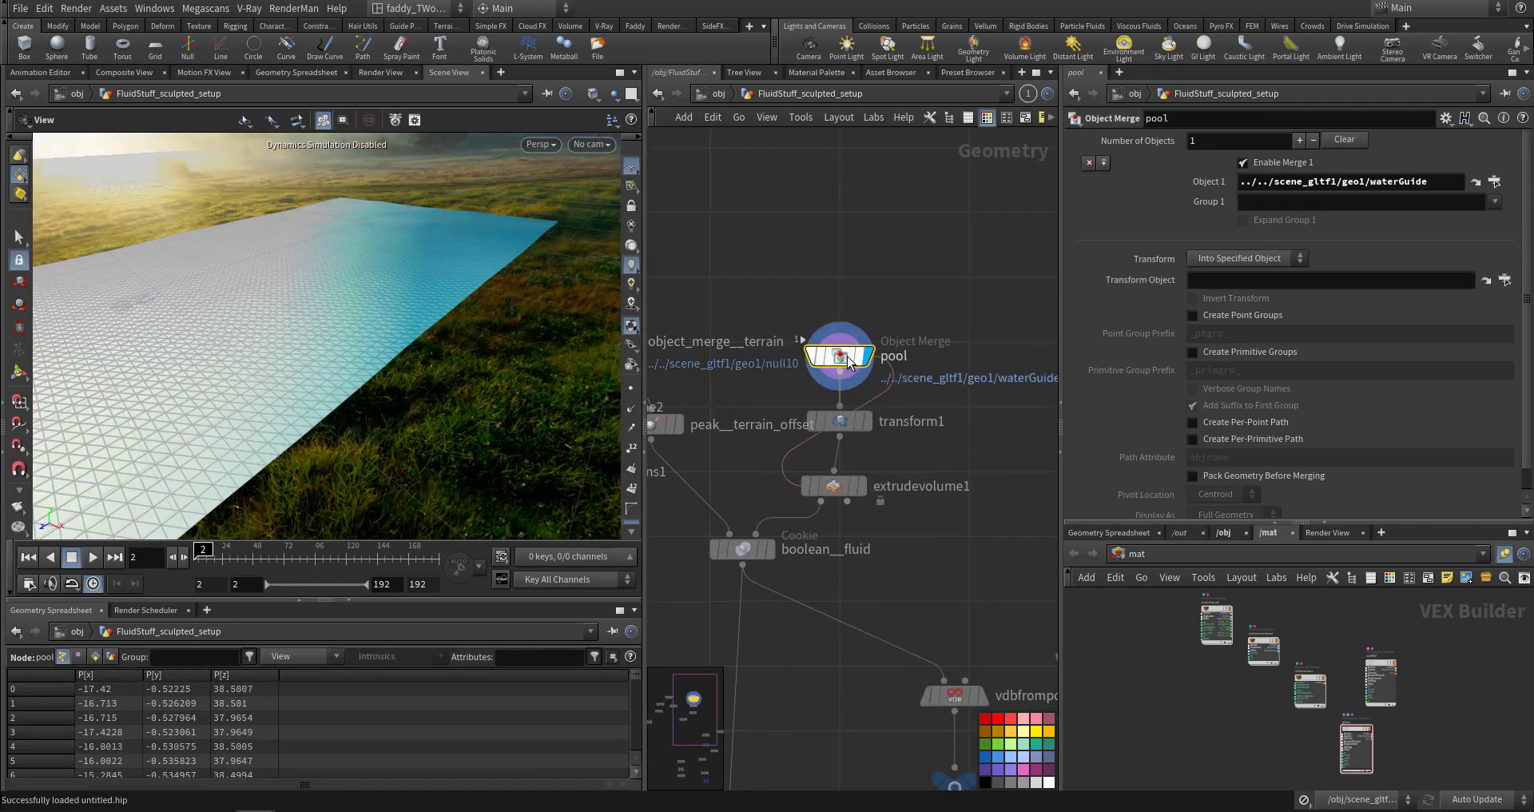
left_click_drag(336, 263, 423, 447)
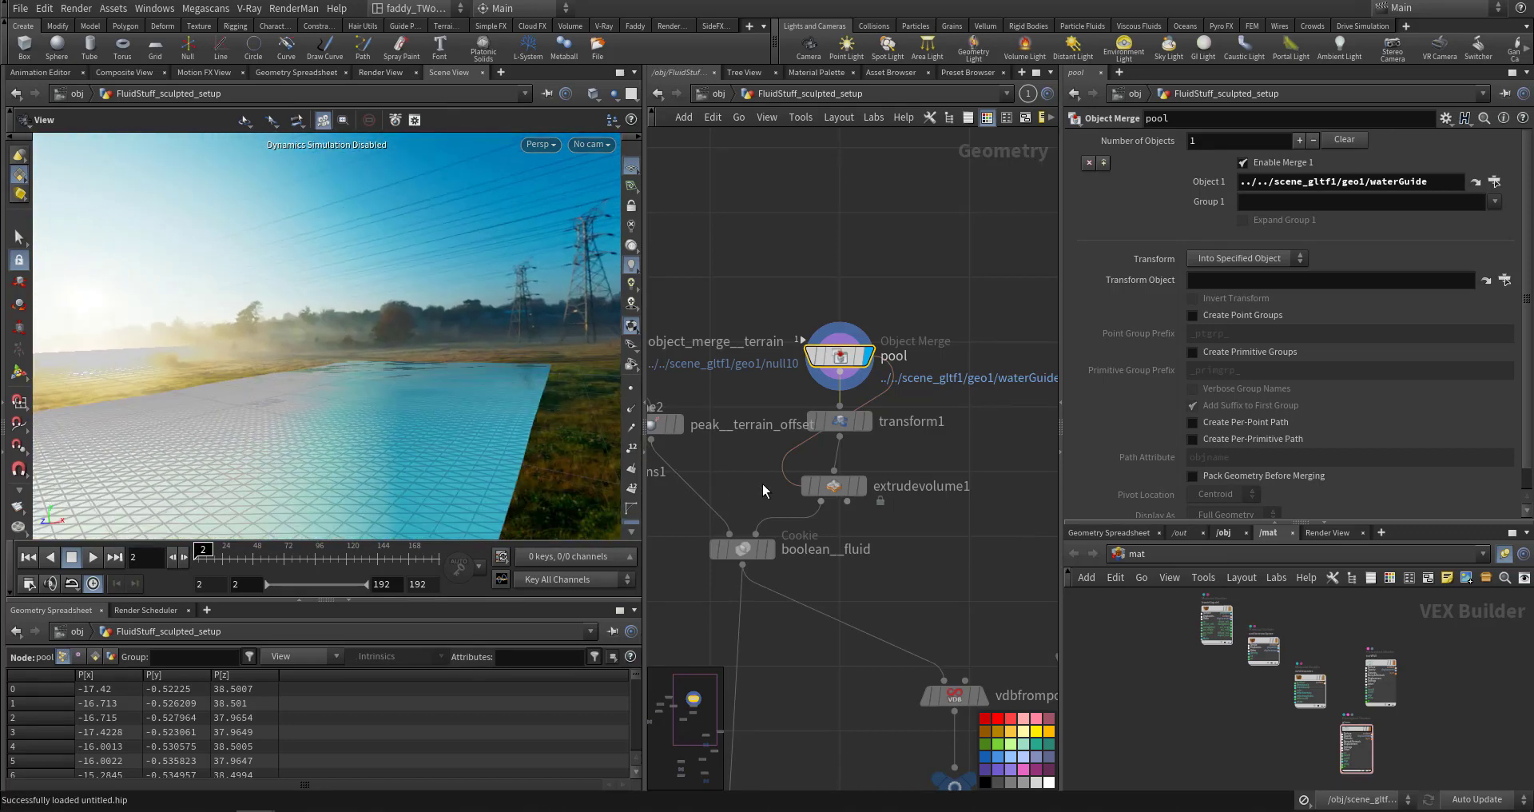
Display the peak__terrain_offset node and examine the offset terrain from another angle.
middle_click_drag(762, 483, 858, 366)
left_click(769, 385)
right_click_drag(433, 483, 429, 465)
left_click_drag(430, 465, 592, 400)
Inspect the transform1 node's lowered water surface and display the extruded water block from extrudevolume1.
middle_click_drag(786, 502, 725, 593)
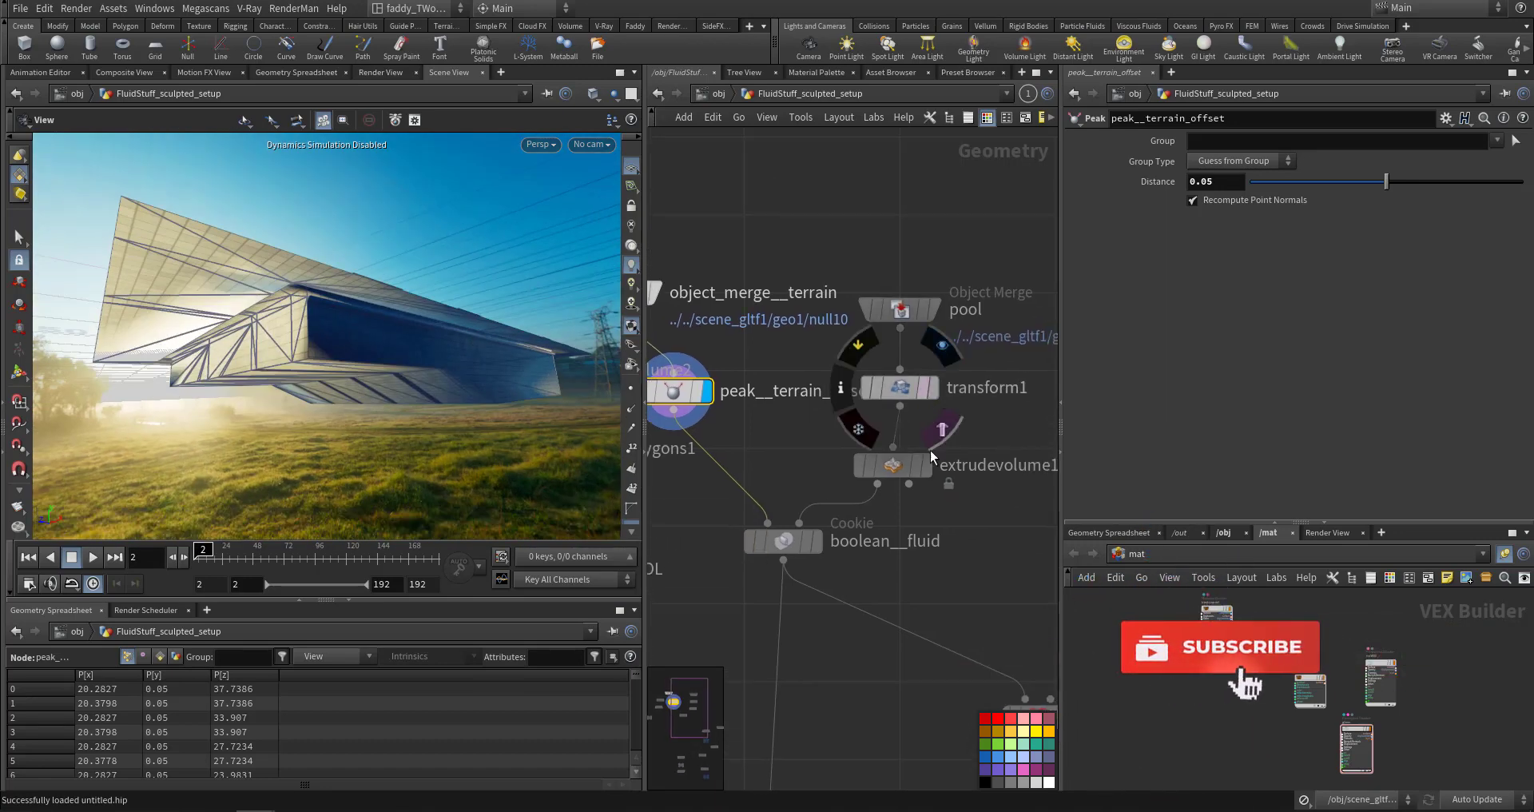
left_click(929, 388)
left_click(901, 388)
left_click_drag(456, 348, 407, 386)
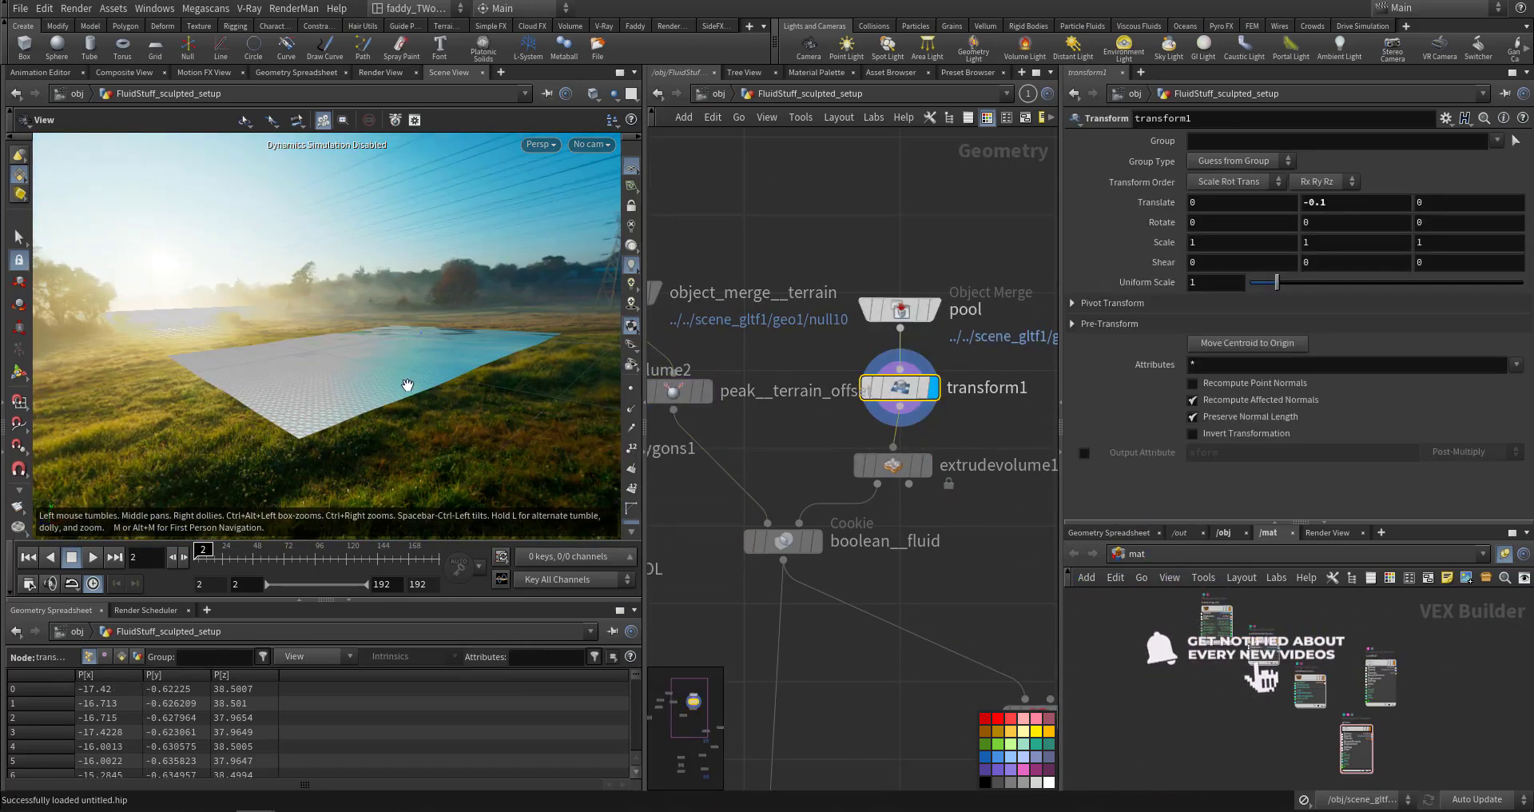
left_click(927, 466)
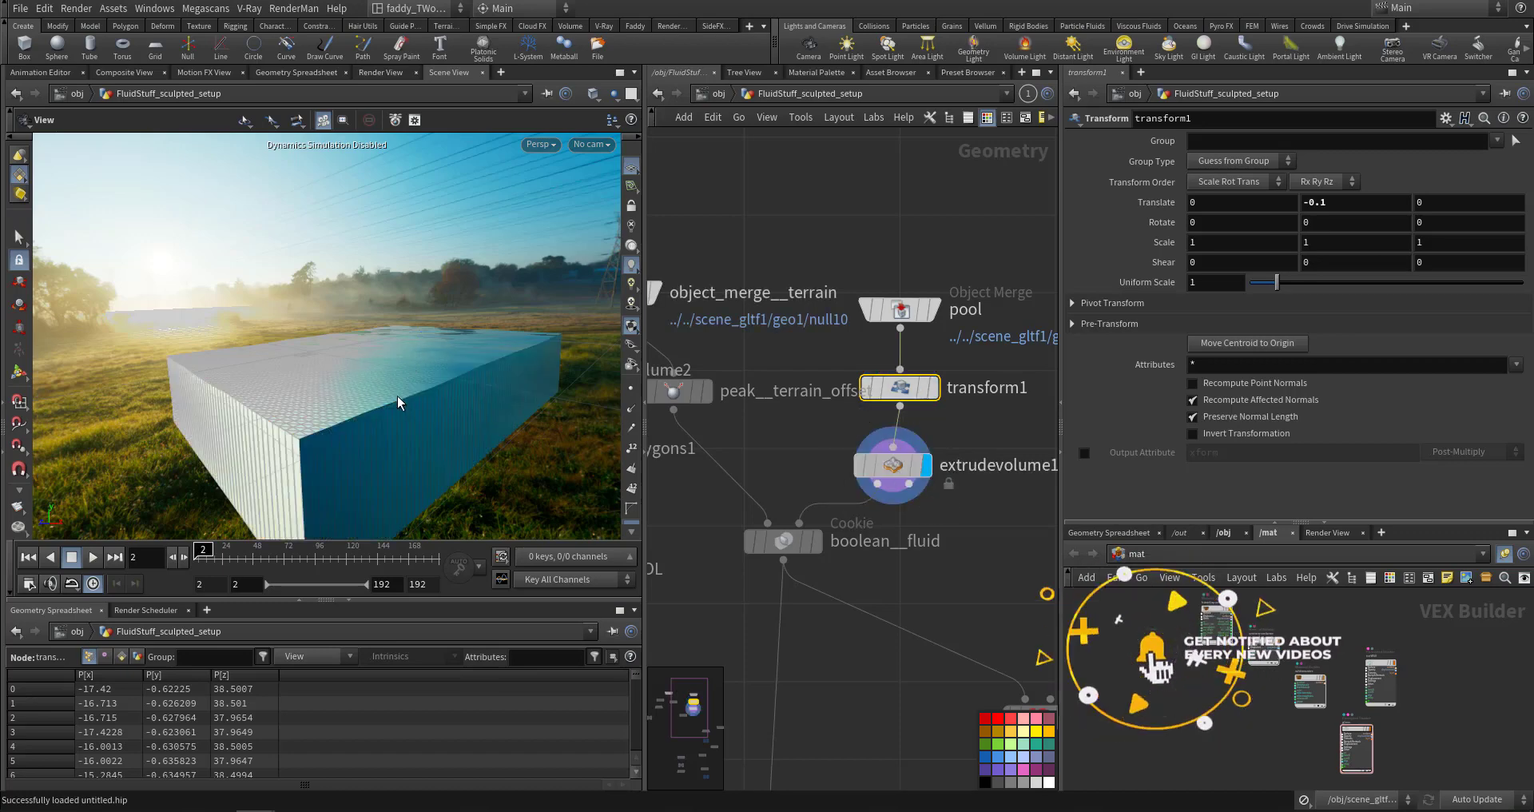
Display boolean__fluid and examine the water volume produced by its B minus A operation.
middle_click_drag(814, 577, 828, 520)
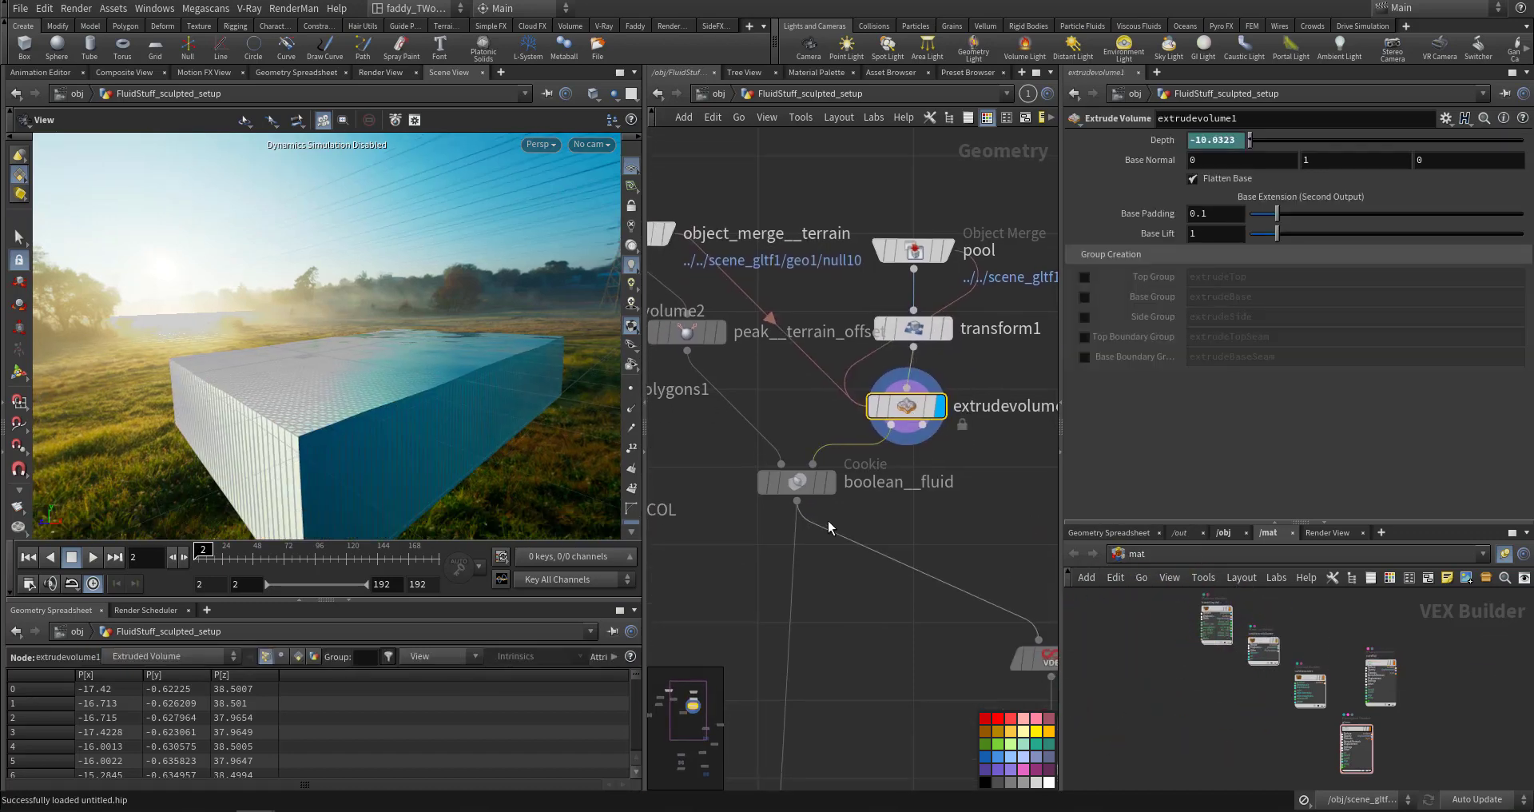
left_click(836, 485)
left_click(802, 482)
left_click_drag(408, 415, 487, 399)
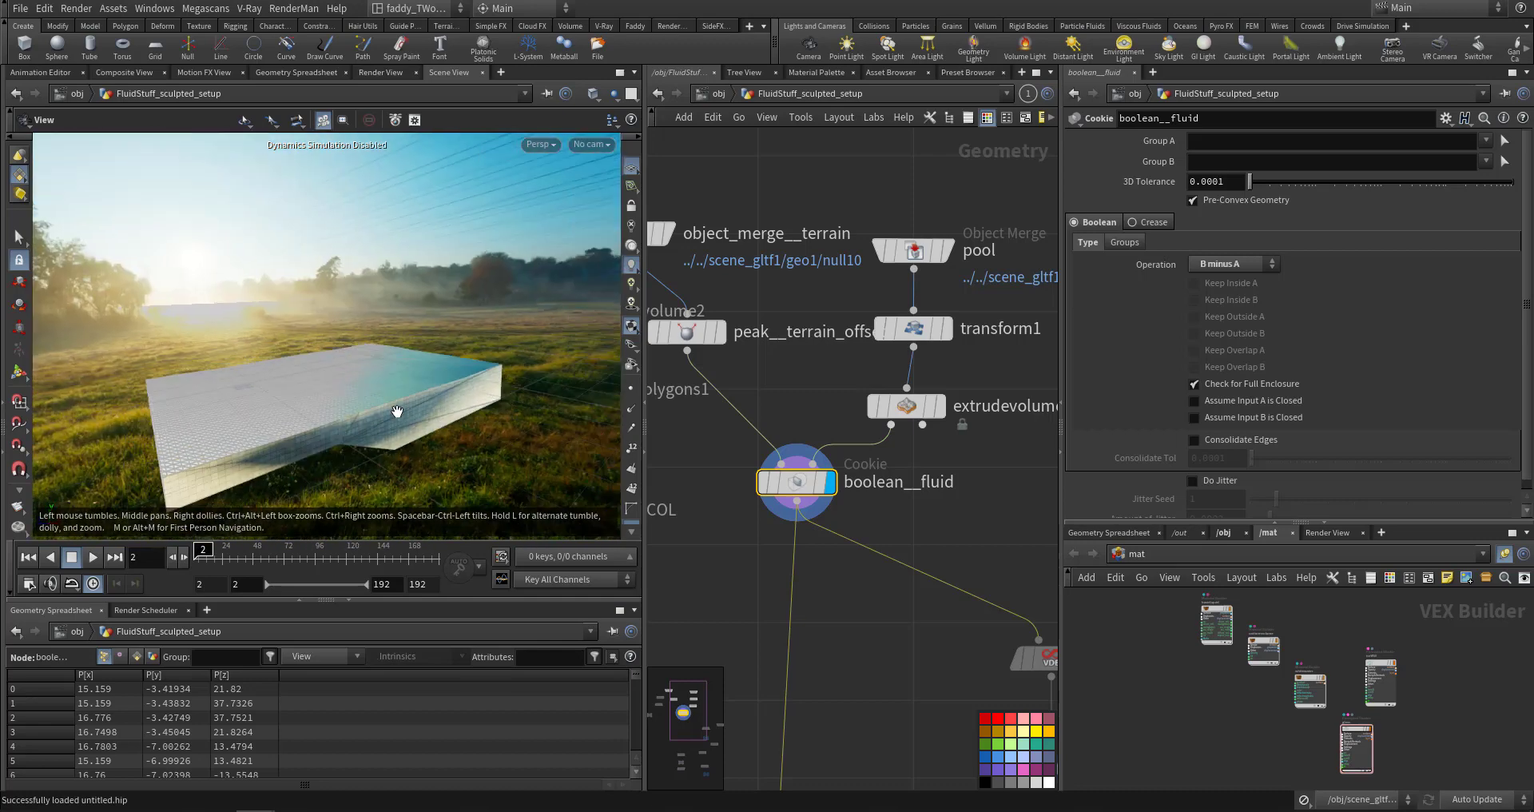
Inspect the terrain branch by displaying extrudevolume2 and the collision volume from vdbfrompolygons1.
scroll(855, 544, "down", 3)
middle_click_drag(812, 552, 879, 569)
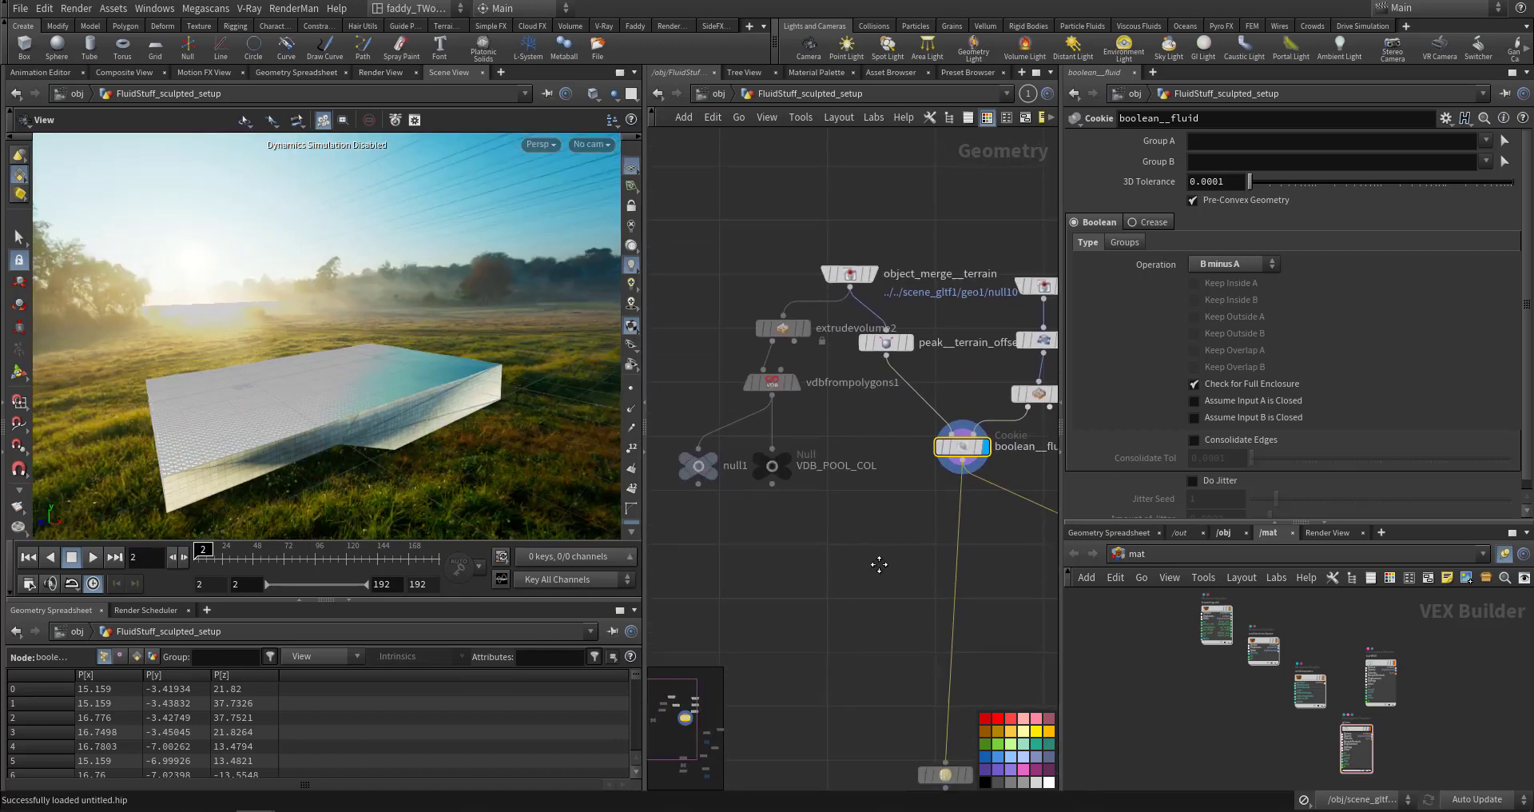
left_click(806, 327)
left_click(787, 326)
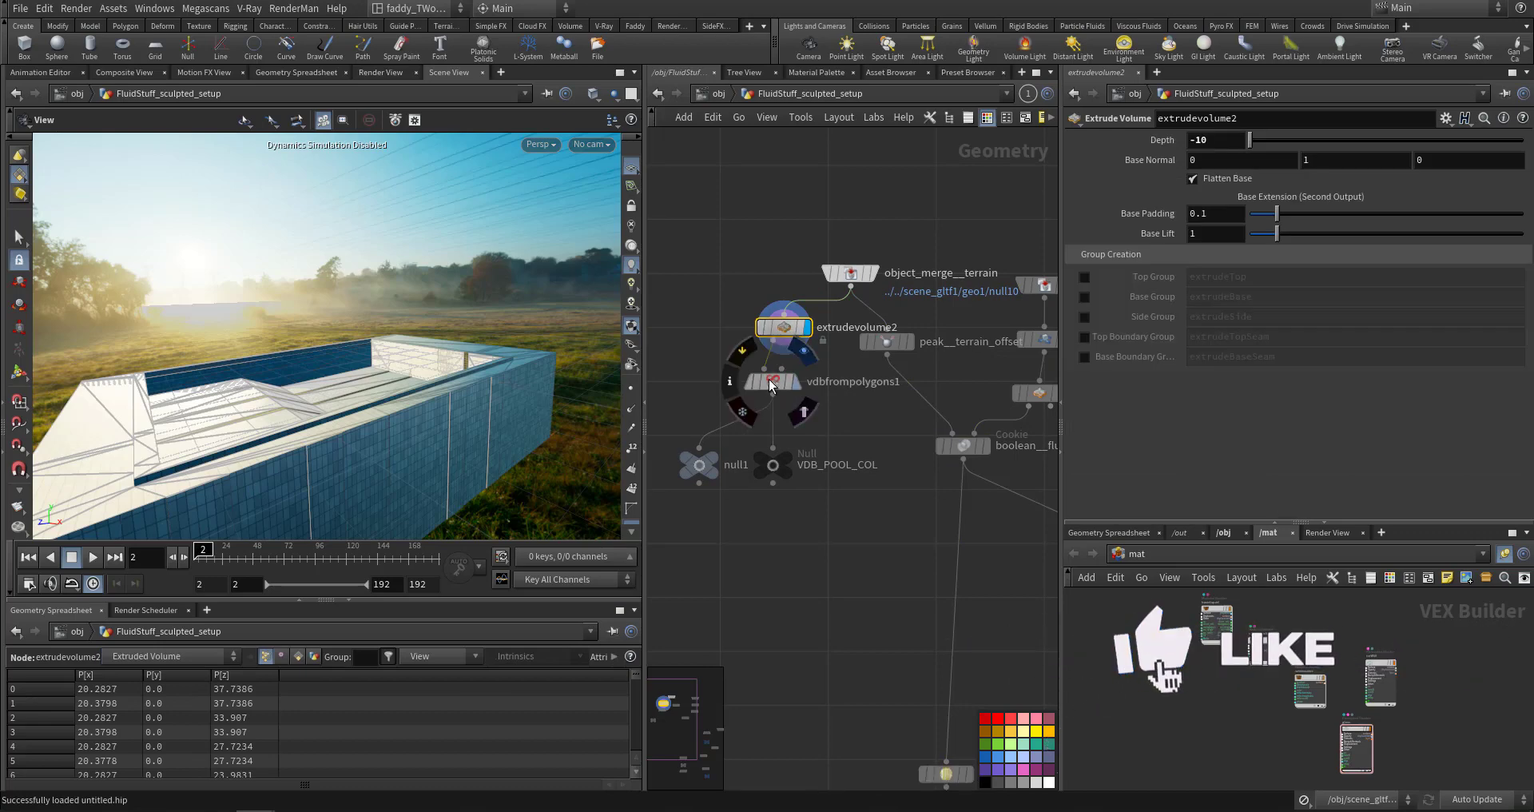
left_click(769, 380)
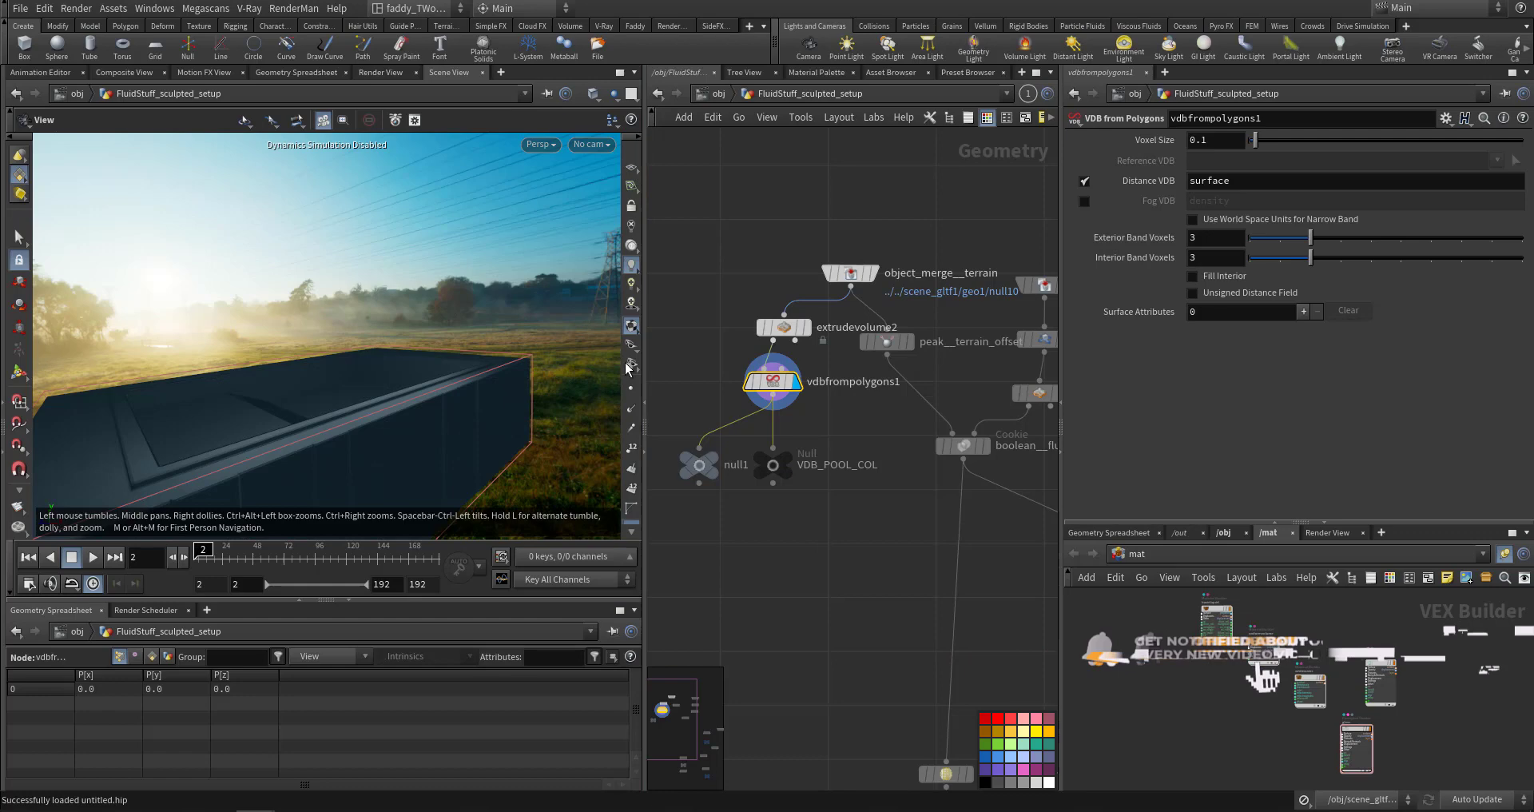
Examine the points generated by pointsfromvolume1 up close, then display the DISPLAY null beneath it.
middle_click_drag(1034, 689, 848, 467)
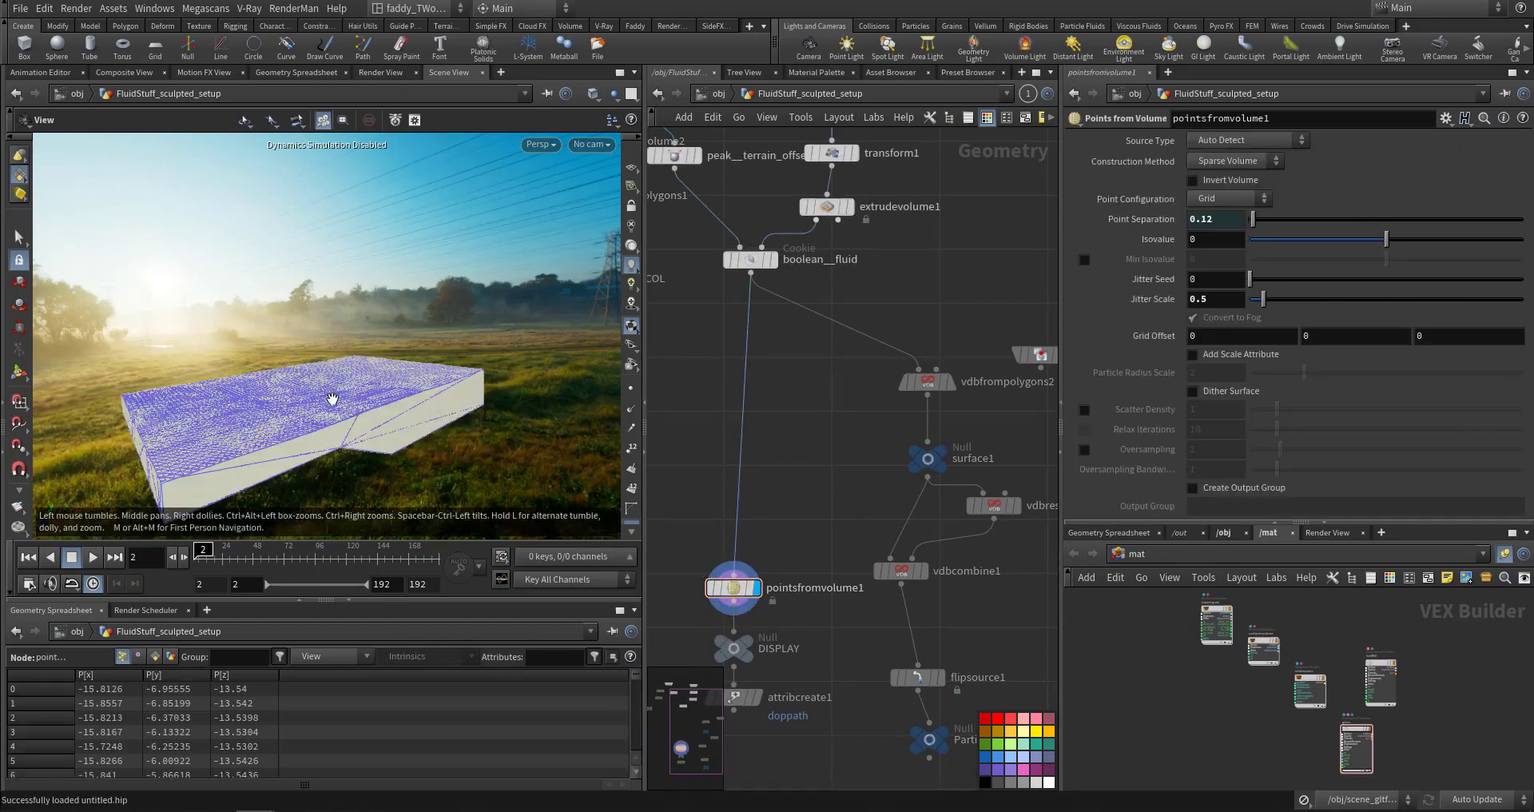
right_click_drag(453, 457, 733, 459)
middle_click_drag(831, 470, 781, 482)
middle_click_drag(772, 591, 797, 482)
middle_click_drag(766, 578, 819, 559)
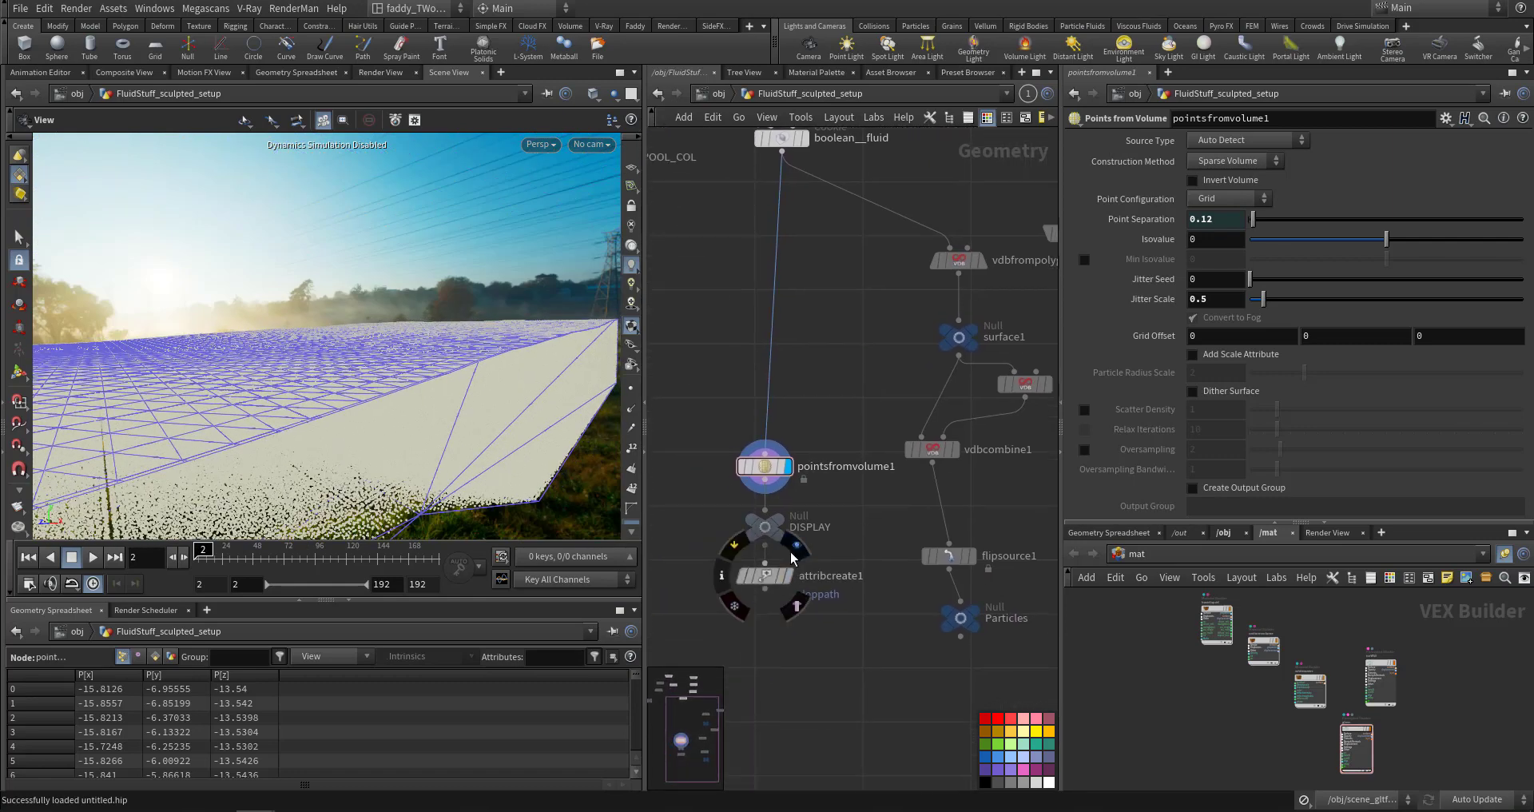
left_click(782, 529)
left_click(773, 528)
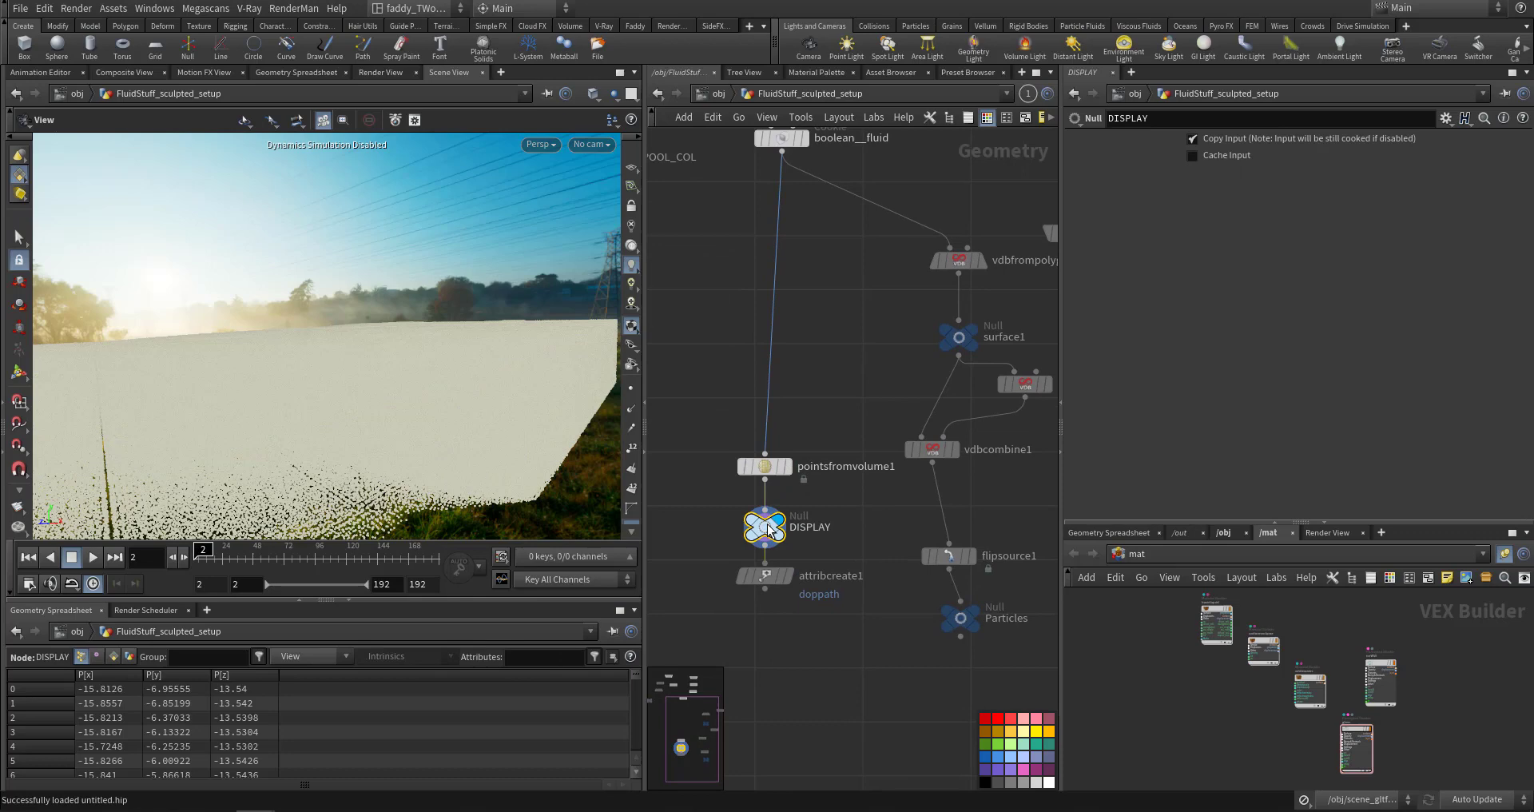
left_click_drag(439, 432, 463, 473)
Inspect the fluid surface volume by displaying vdbfrompolygons2 and then the surface1 null.
middle_click_drag(796, 390, 689, 485)
left_click(813, 415)
left_click(791, 414)
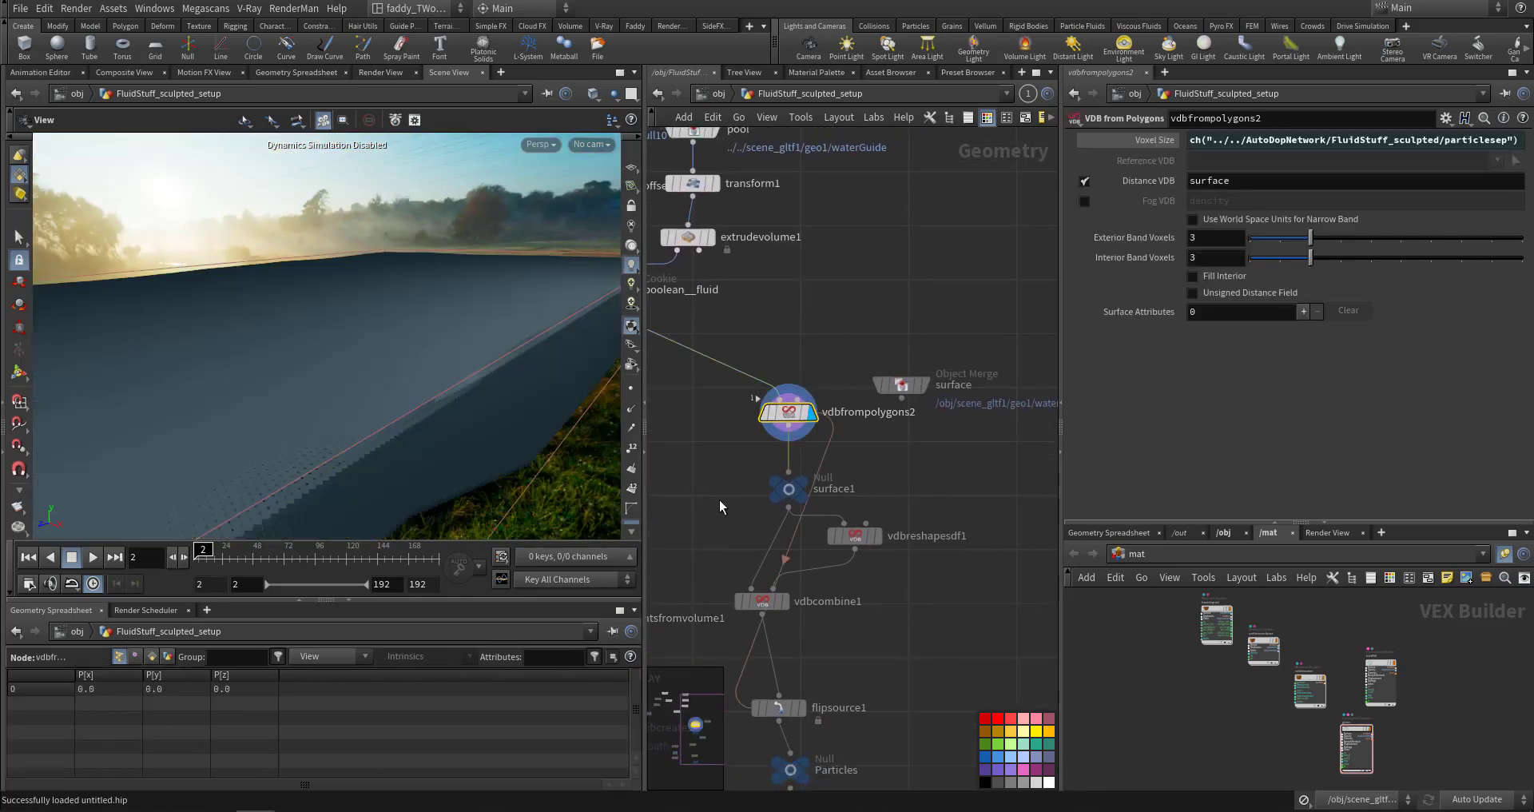
middle_click_drag(785, 500, 820, 445)
left_click(818, 440)
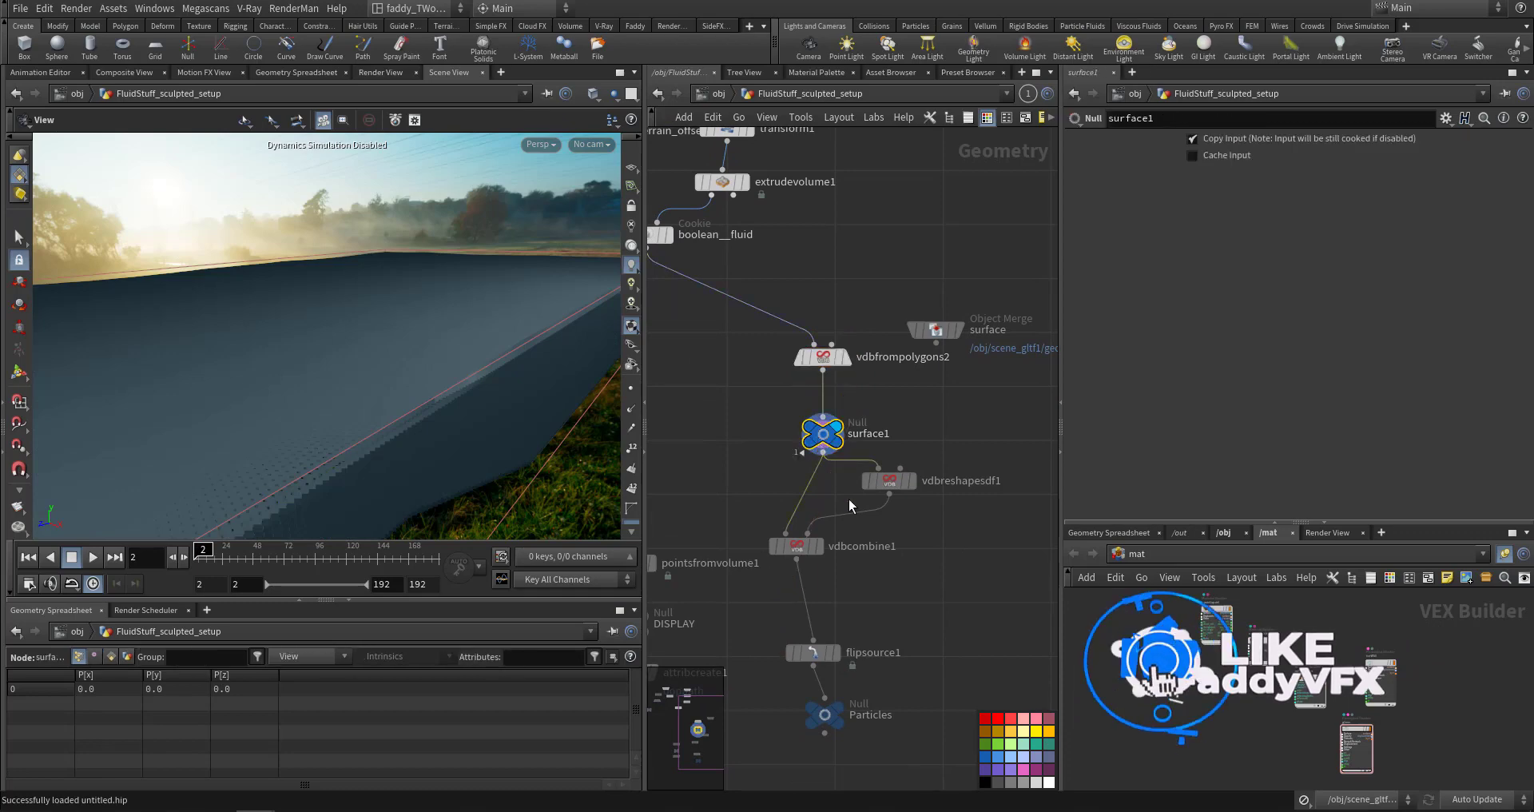
Display vdbreshapesdf1 and inspect vdbcombine1 with its SDF Difference operation.
middle_click_drag(885, 557, 981, 466)
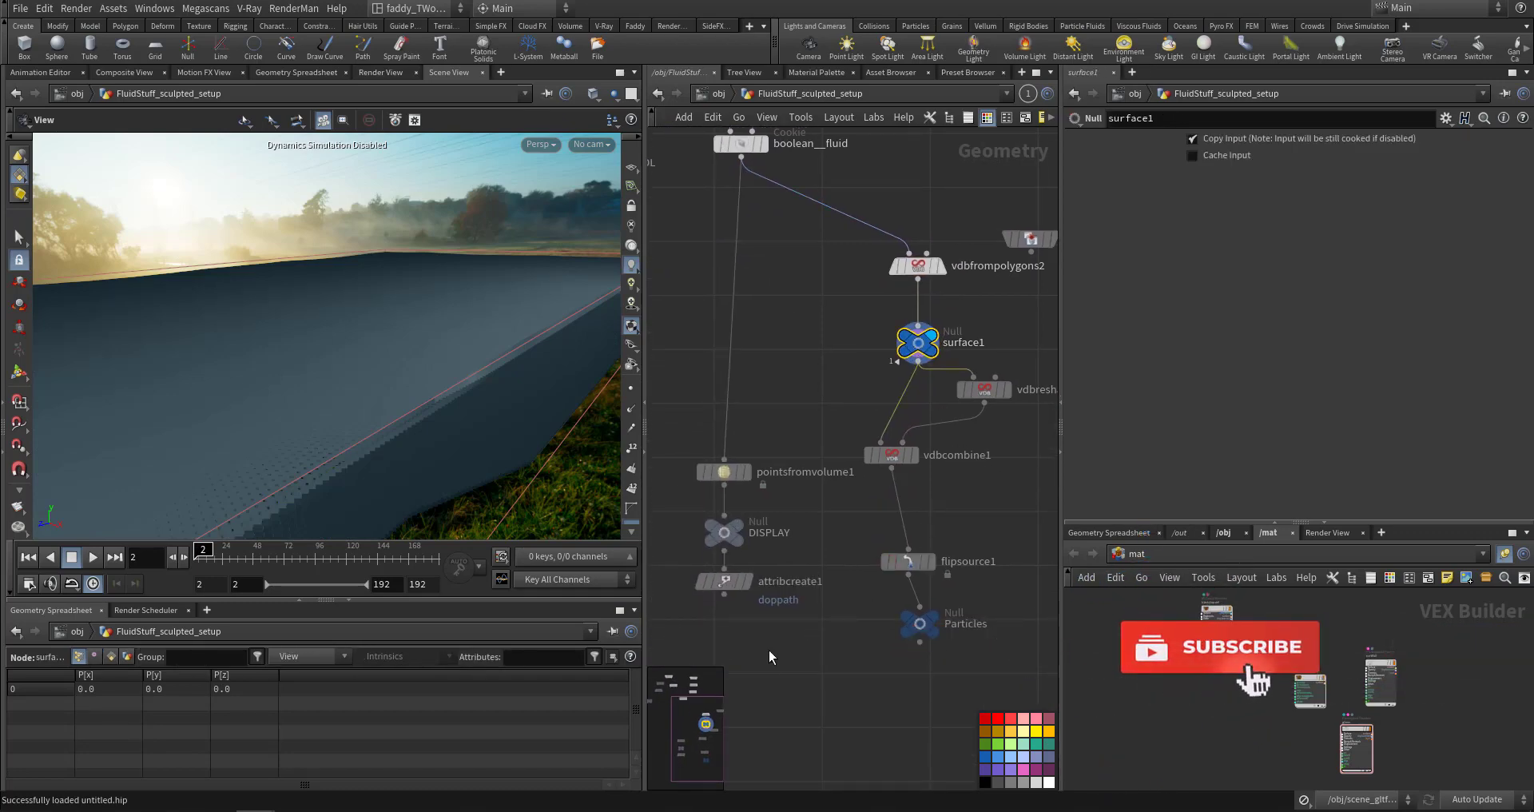
middle_click_drag(983, 519, 913, 543)
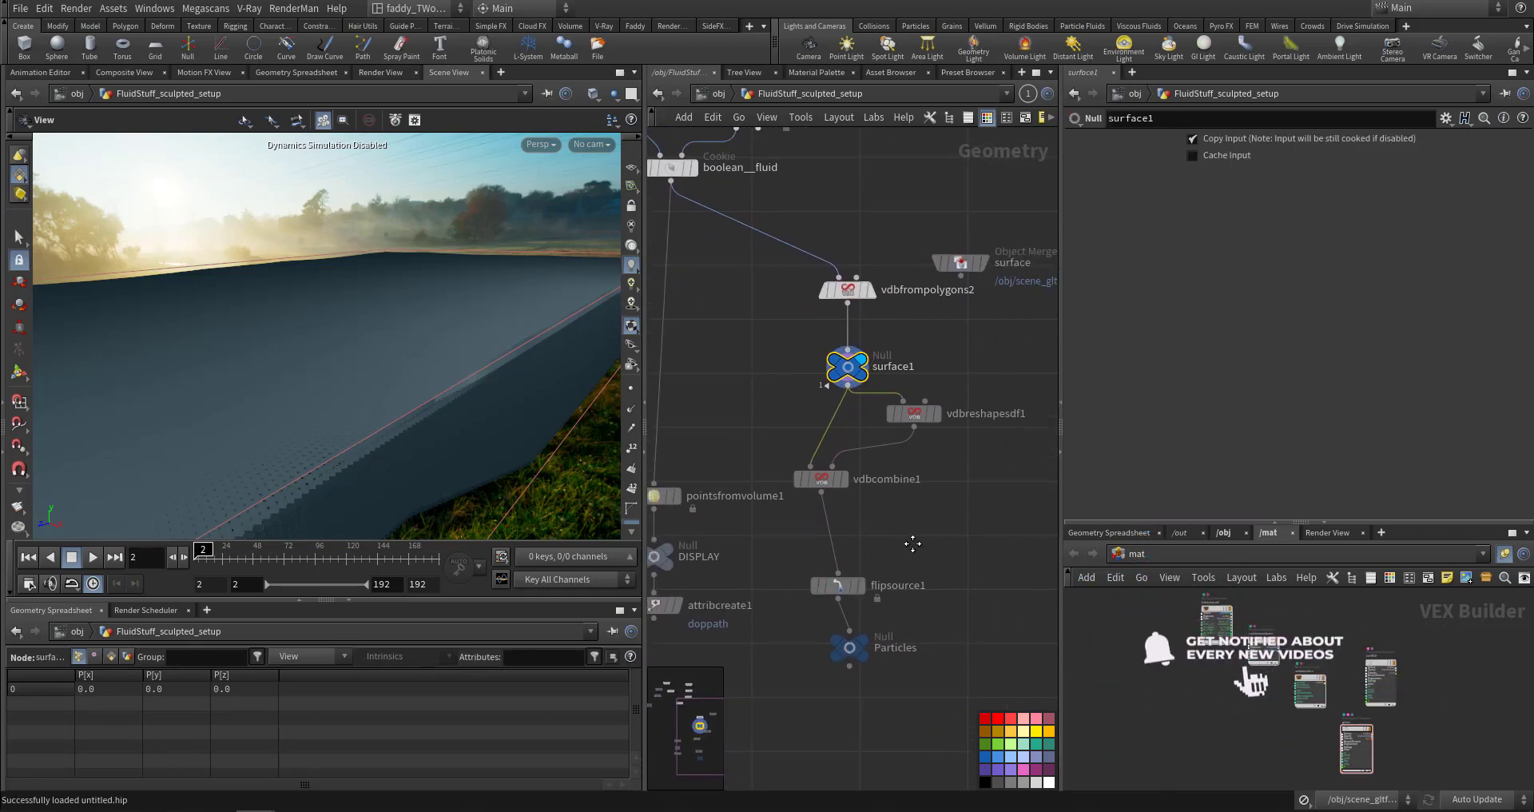
left_click(913, 413)
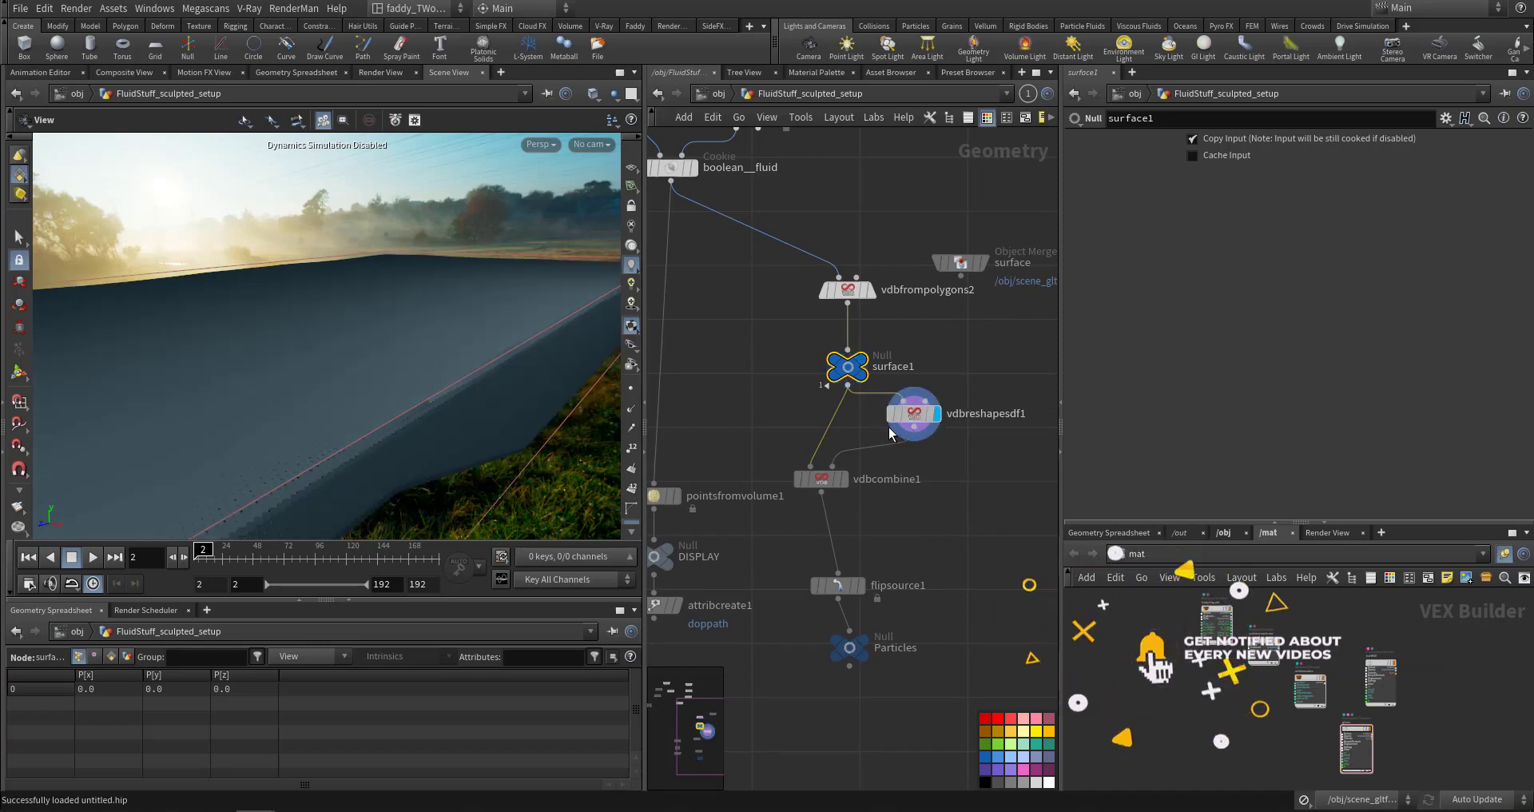
left_click(843, 483)
Display the flipsource1 particles and select the Particles null at the end of the branch.
middle_click_drag(865, 587, 891, 516)
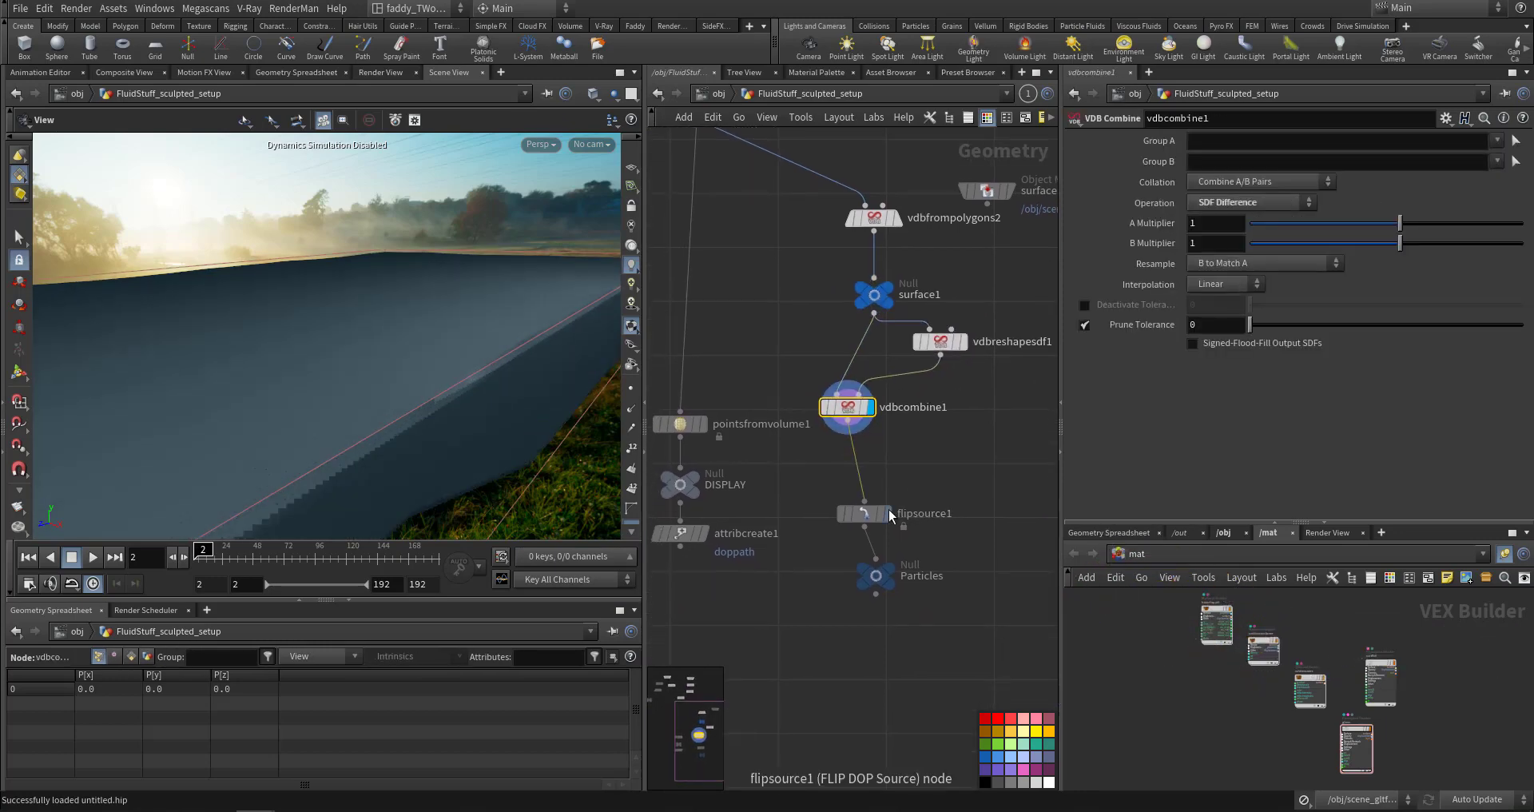
left_click(889, 514)
middle_click_drag(817, 577, 809, 532)
left_click(870, 537)
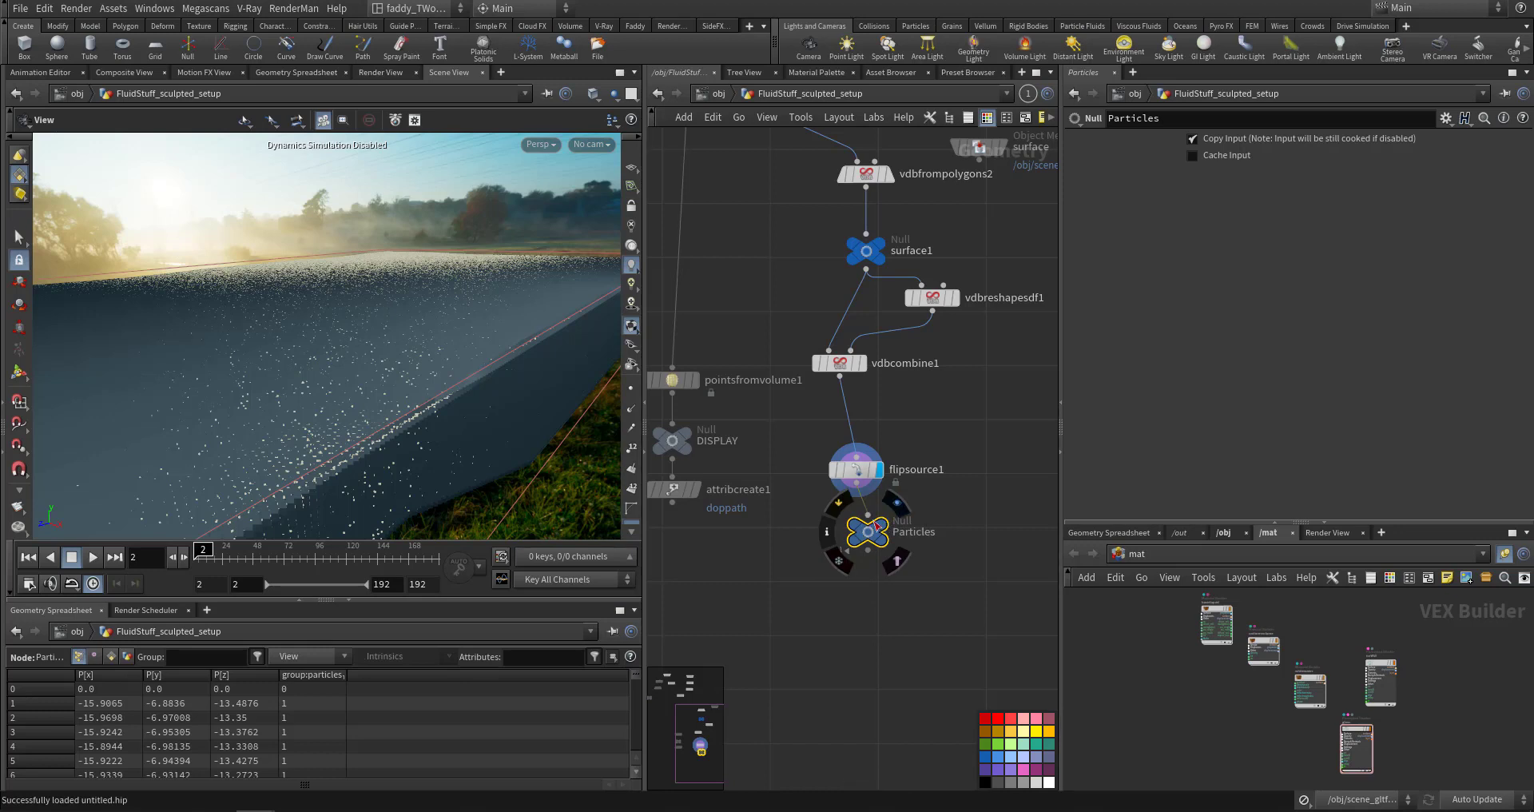
Check the geometry information of the Particles null, then view the whole FluidStuff_sculpted_setup node network.
middle_click(874, 532)
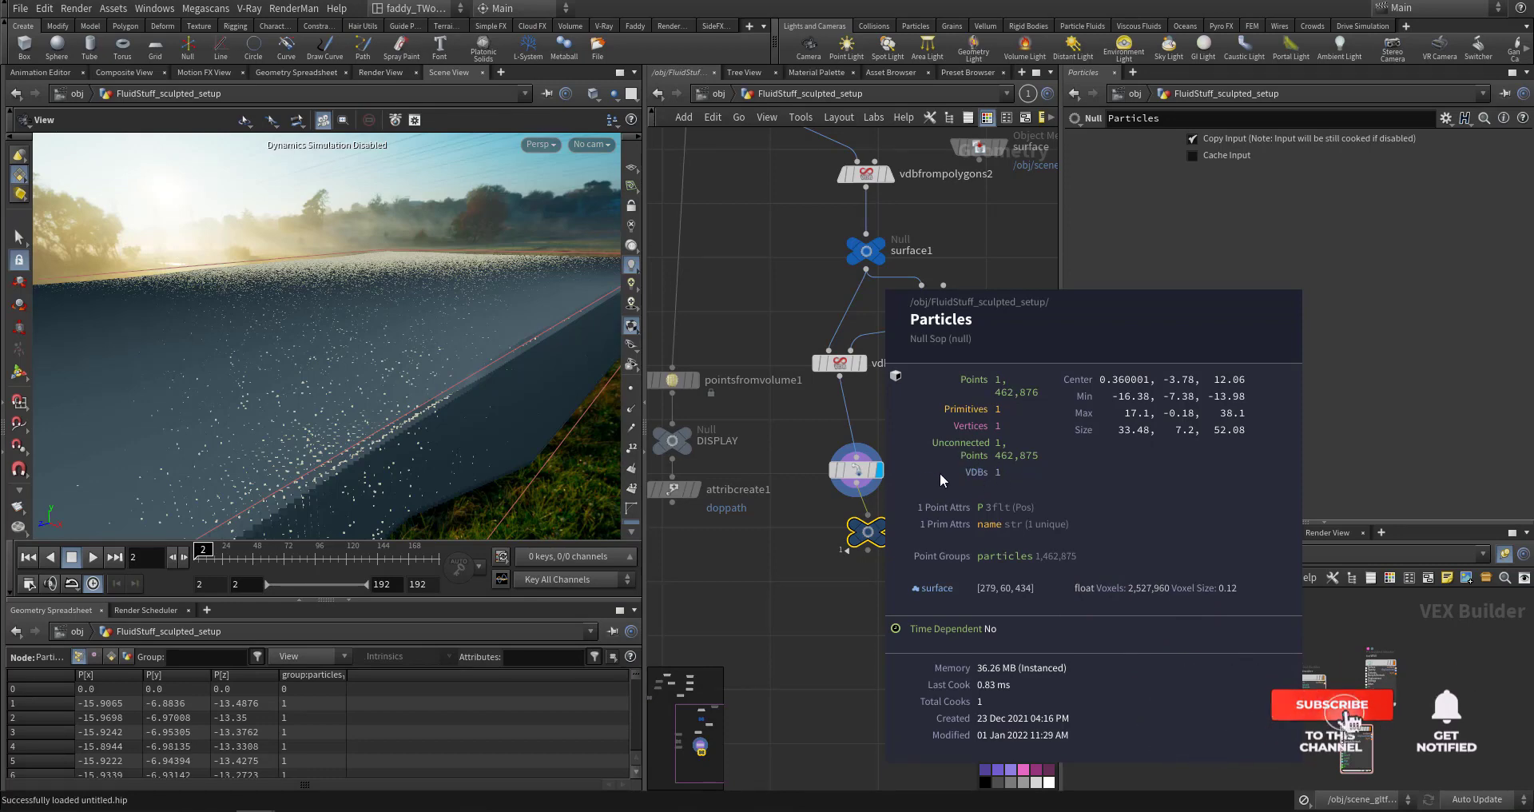
middle_click_drag(778, 565, 877, 651)
scroll(876, 651, "down", 3)
middle_click_drag(794, 518, 808, 563)
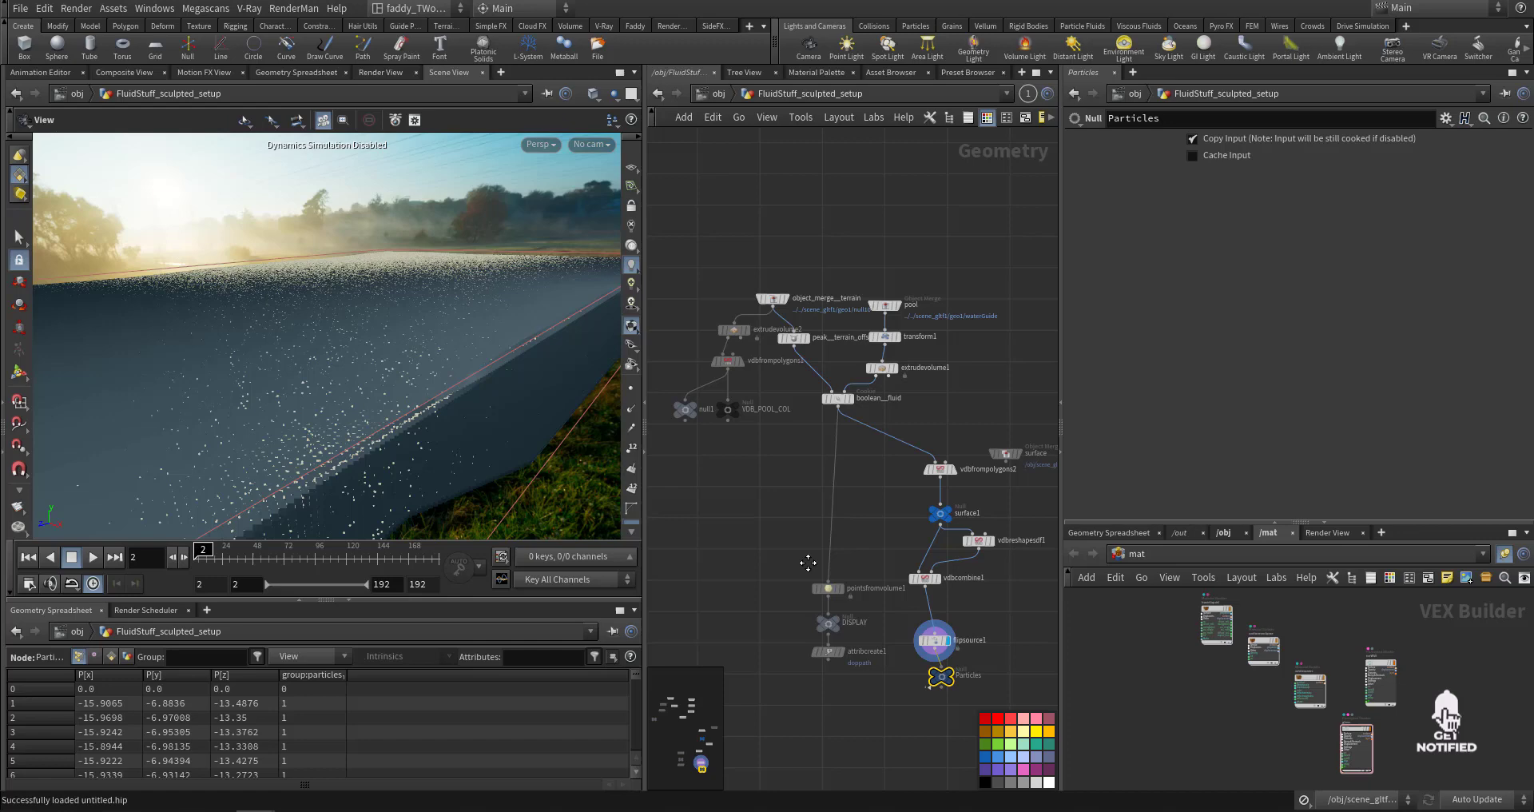
Return to the object level, review the linked simulation objects and open the AutoDopNetwork.
left_click(717, 94)
middle_click_drag(766, 507, 714, 480)
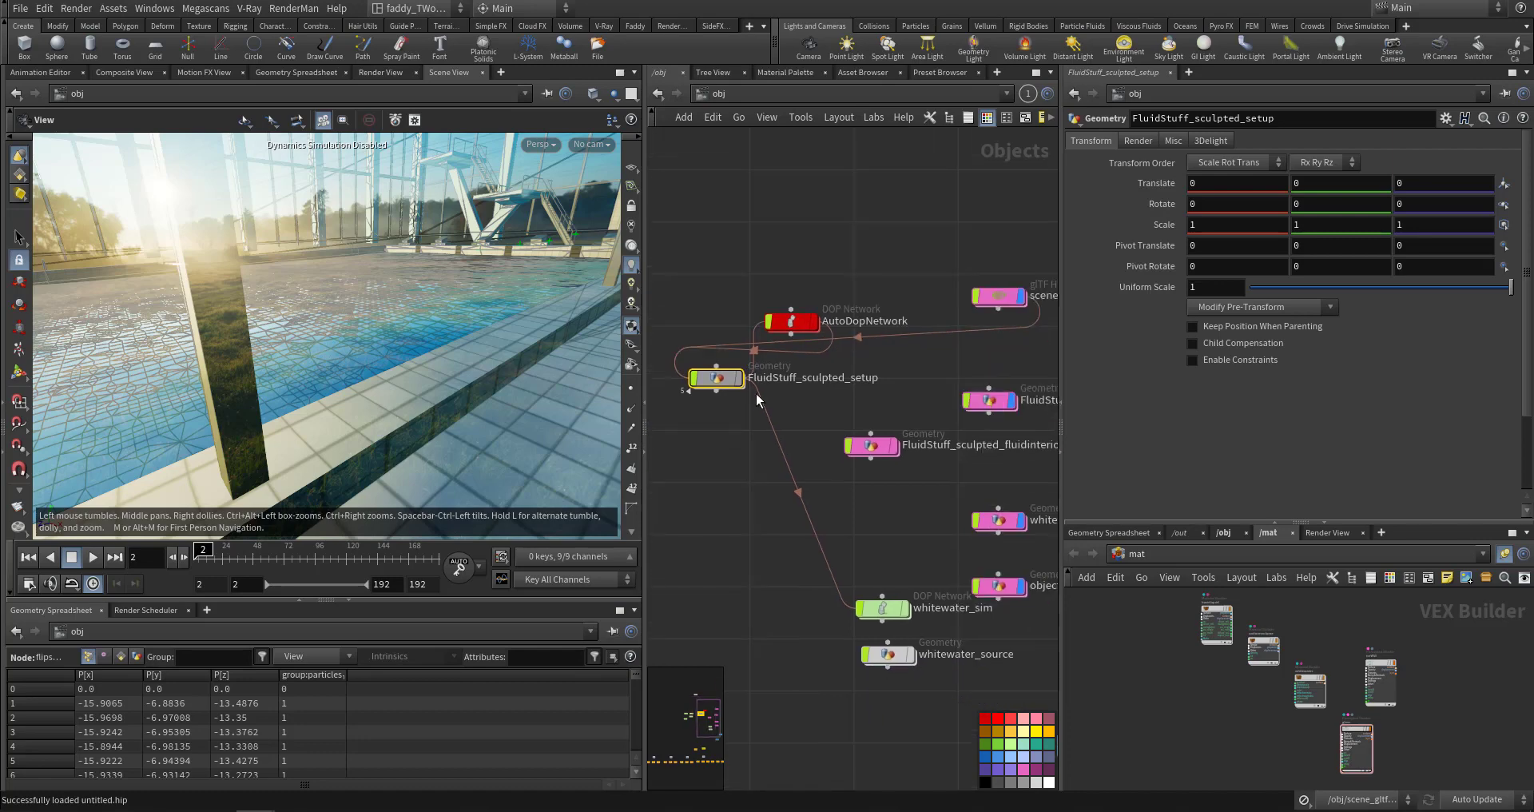
middle_click_drag(894, 520, 879, 591)
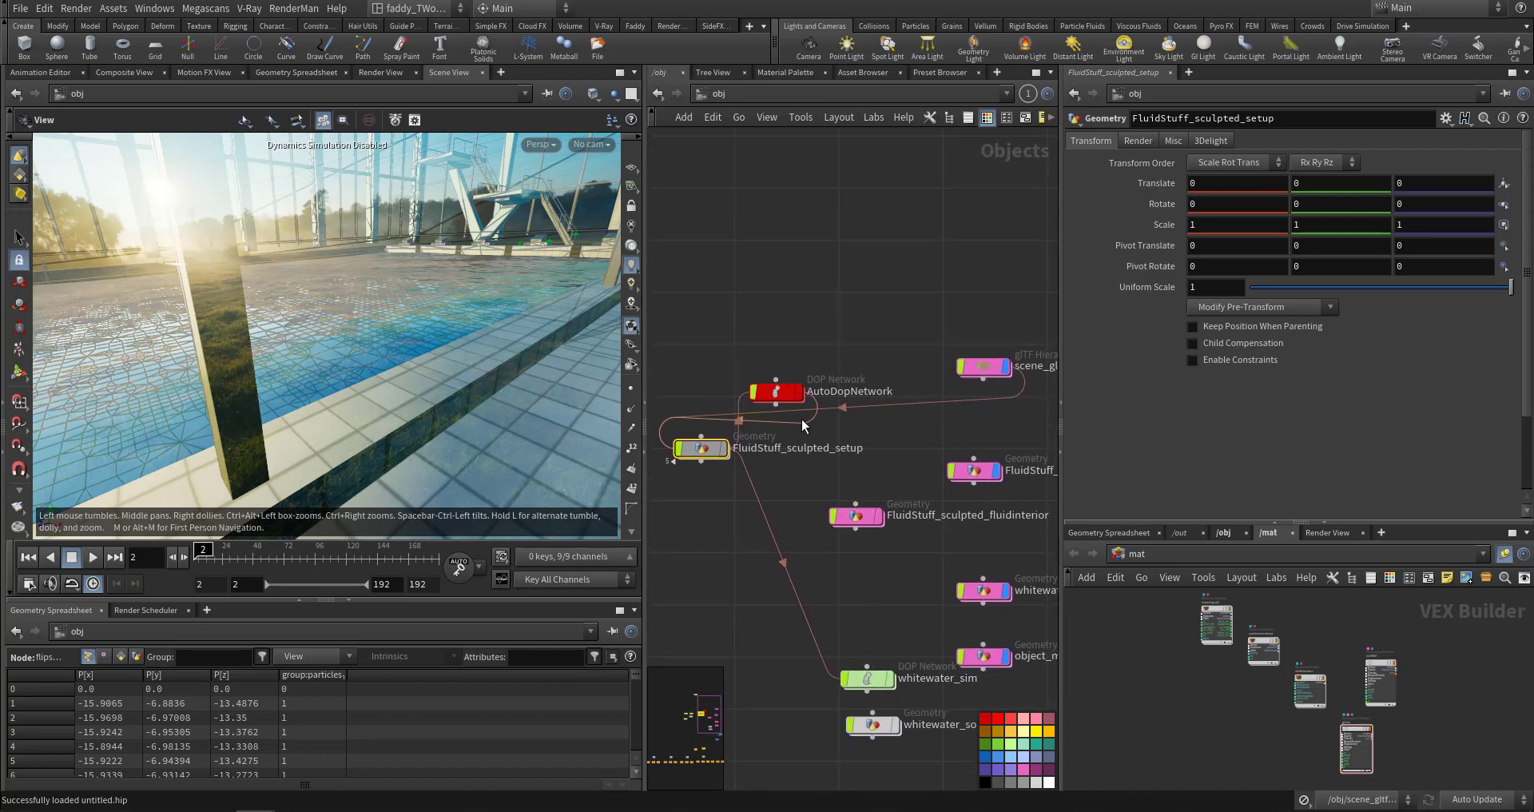
mouse_move(793, 352)
middle_mouse_down()
mouse_move(914, 363)
mouse_move(931, 439)
mouse_move(784, 356)
mouse_move(792, 335)
middle_mouse_up()
scroll(822, 415, "down", 2)
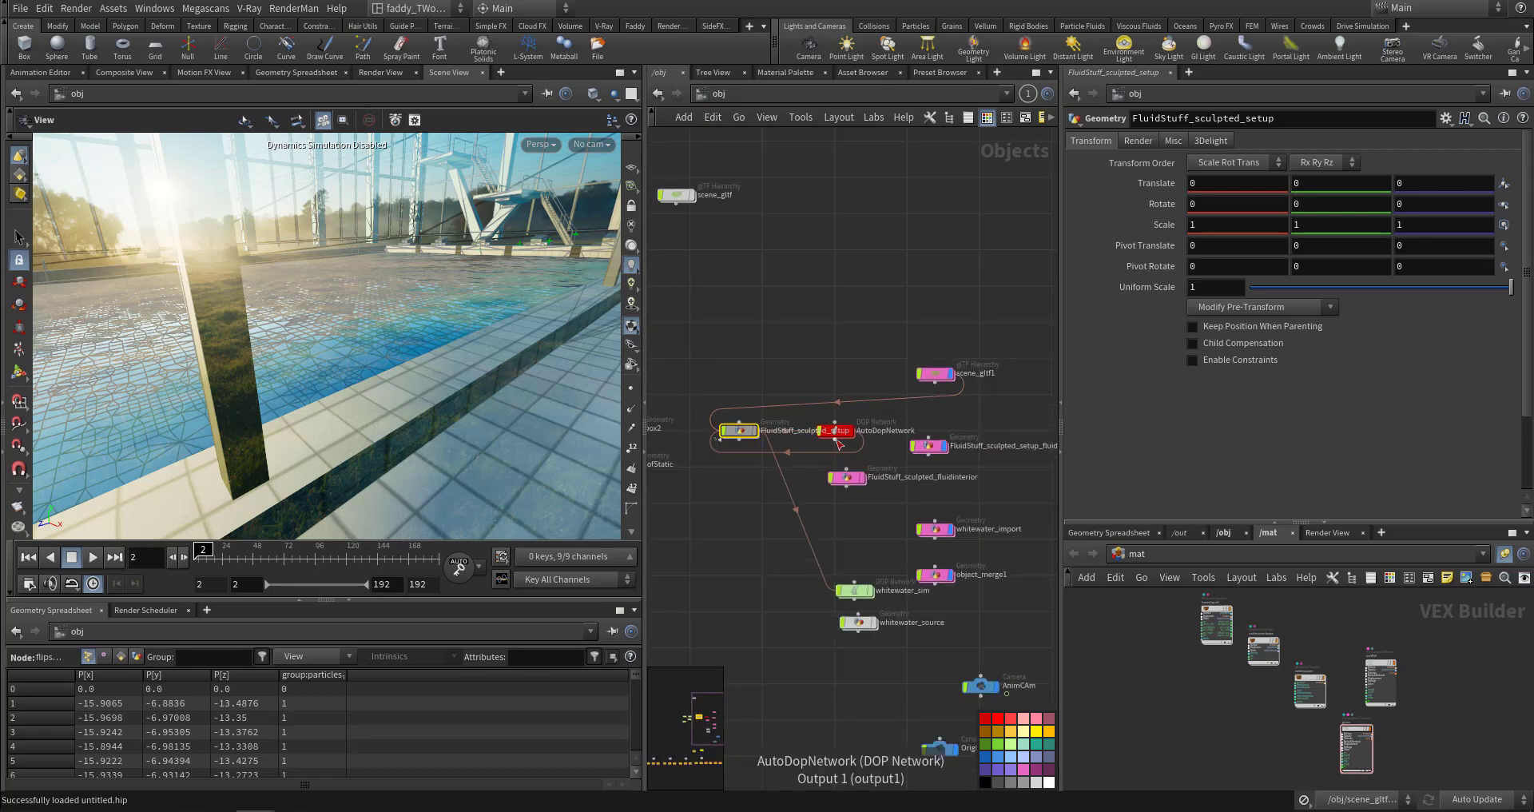
middle_click_drag(750, 538, 842, 568)
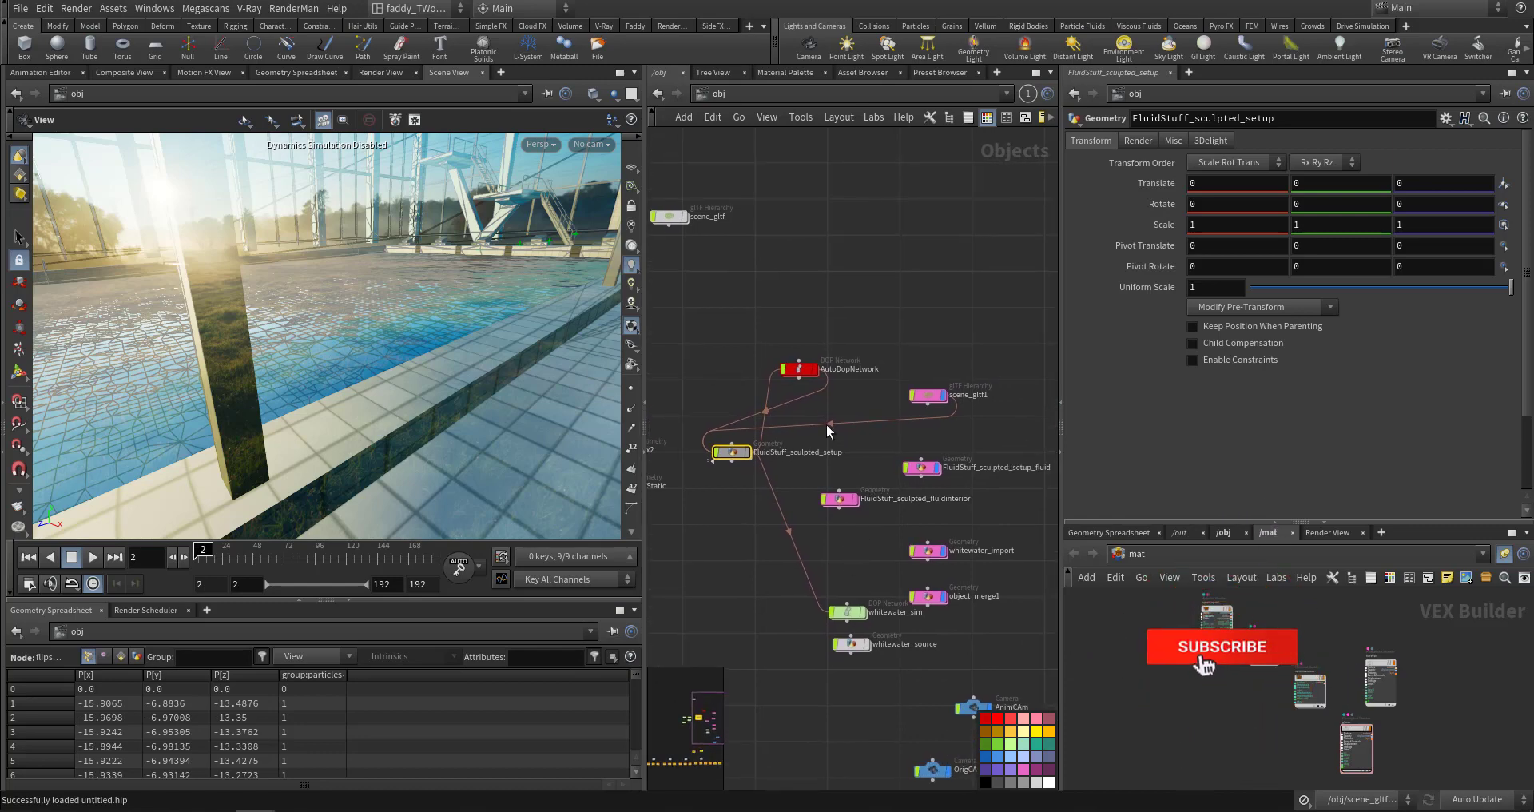
double_click(798, 370)
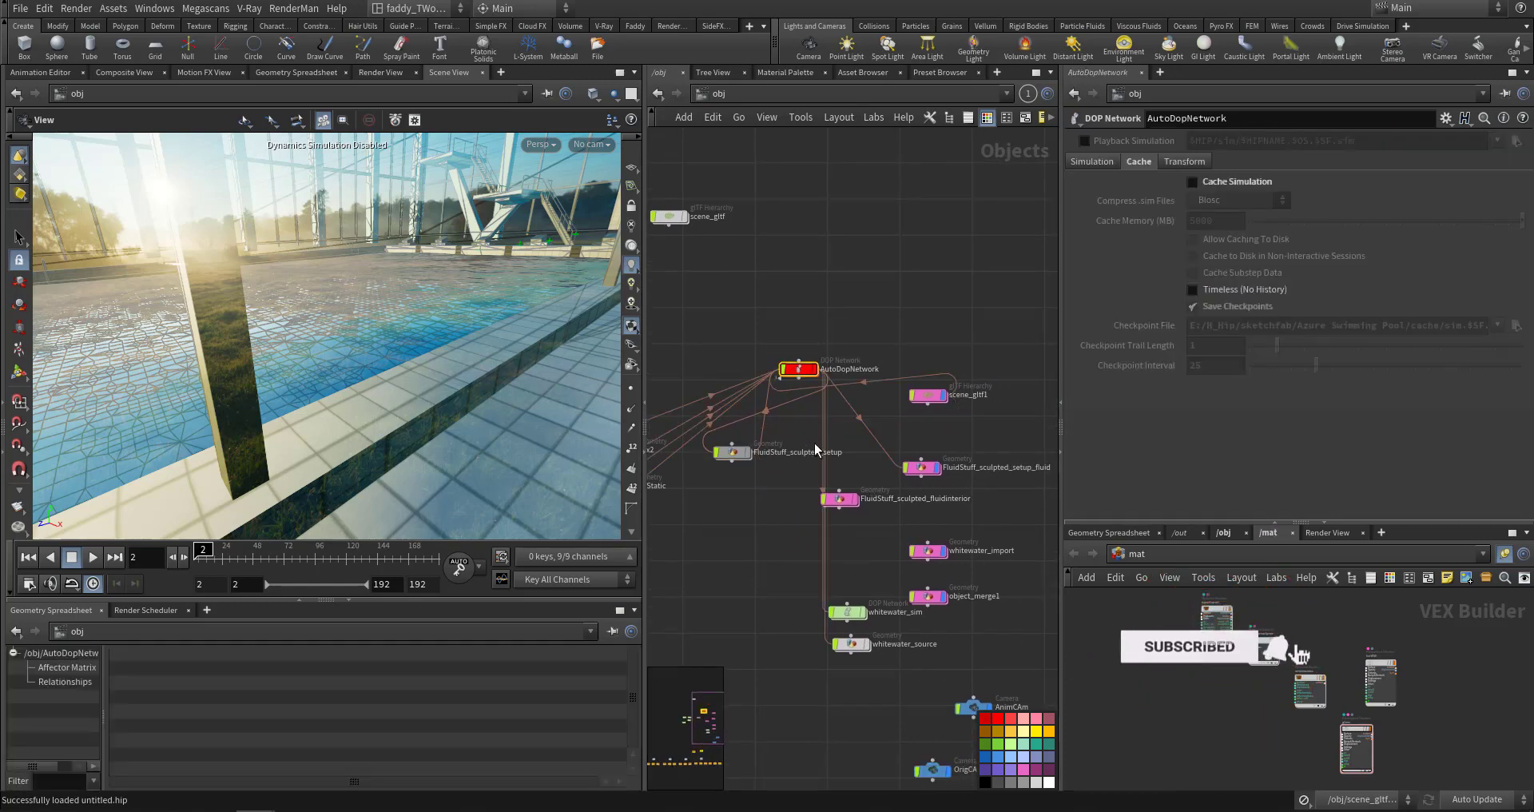
scroll(946, 558, "up", 4)
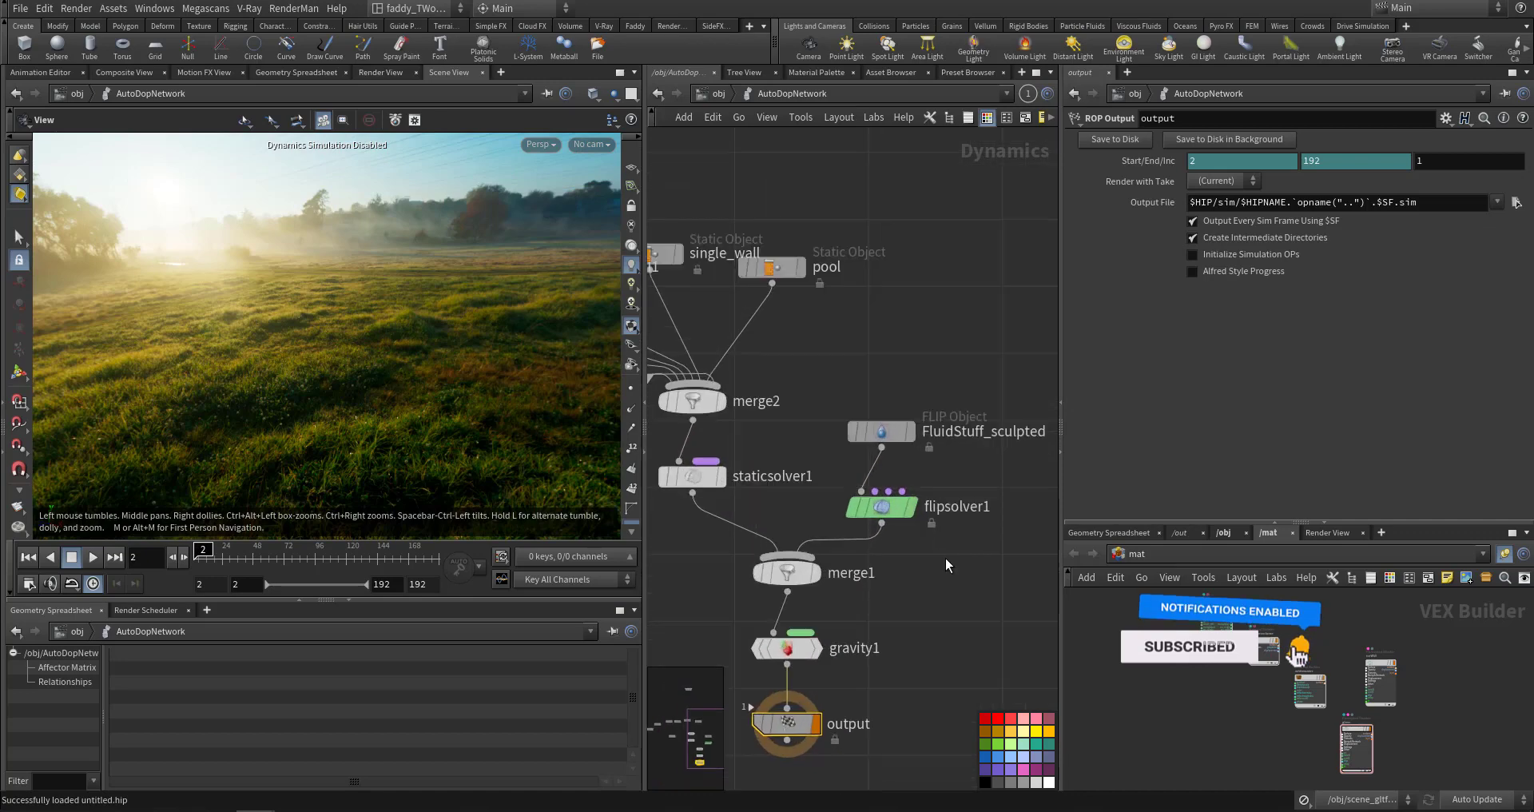
Inspect the FluidStuff_sculpted FLIP object's initial data, highlighting its Surface Volume path to surface1.
scroll(946, 509, "up", 2)
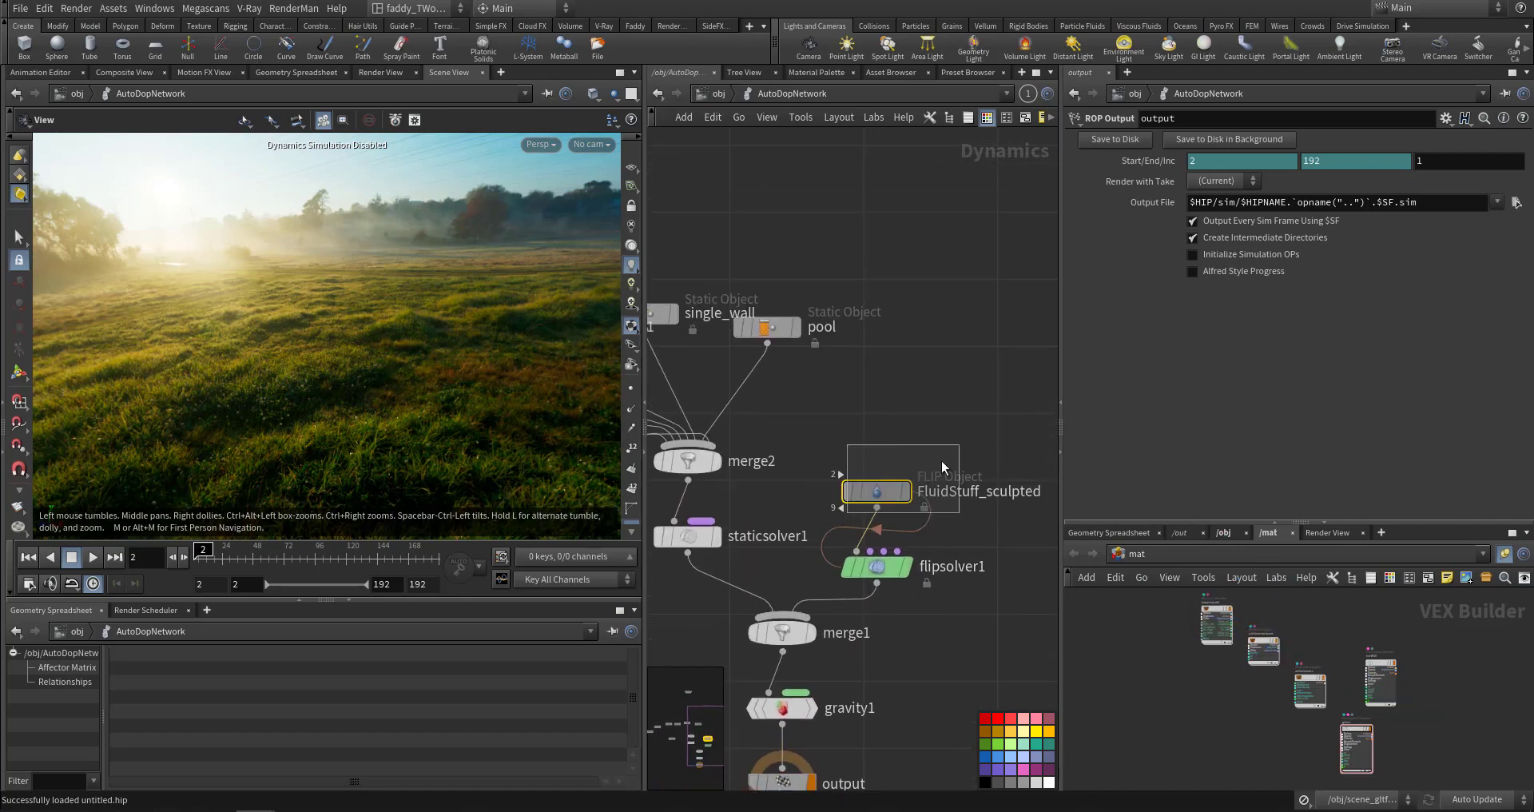
left_click(942, 467)
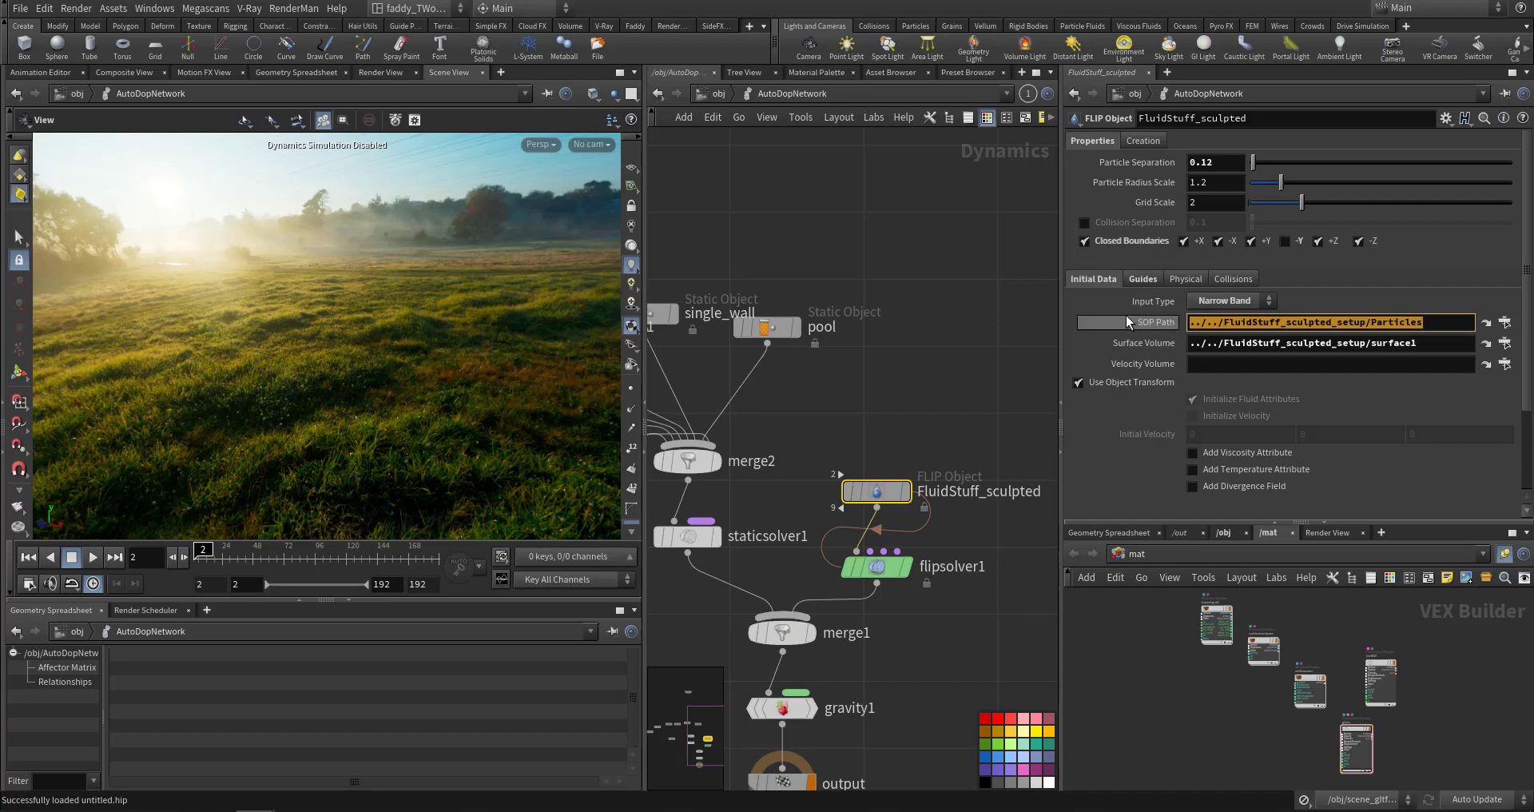
left_click_drag(1432, 345, 1204, 343)
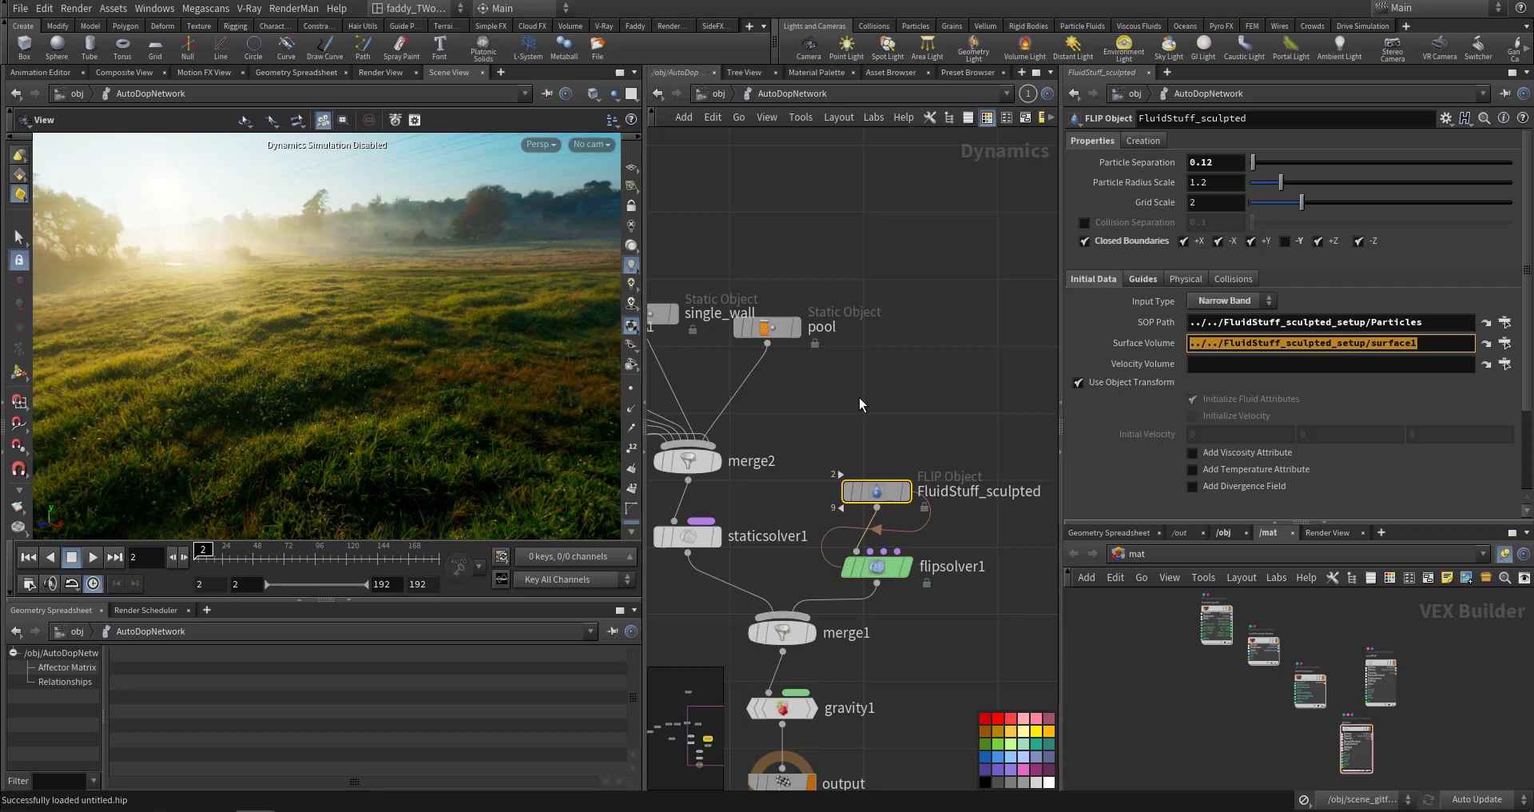
Review the static objects feeding merge2, then show the substep settings of flipsolver1.
middle_click_drag(869, 390, 911, 283)
middle_click_drag(849, 452, 972, 420)
mouse_move(924, 424)
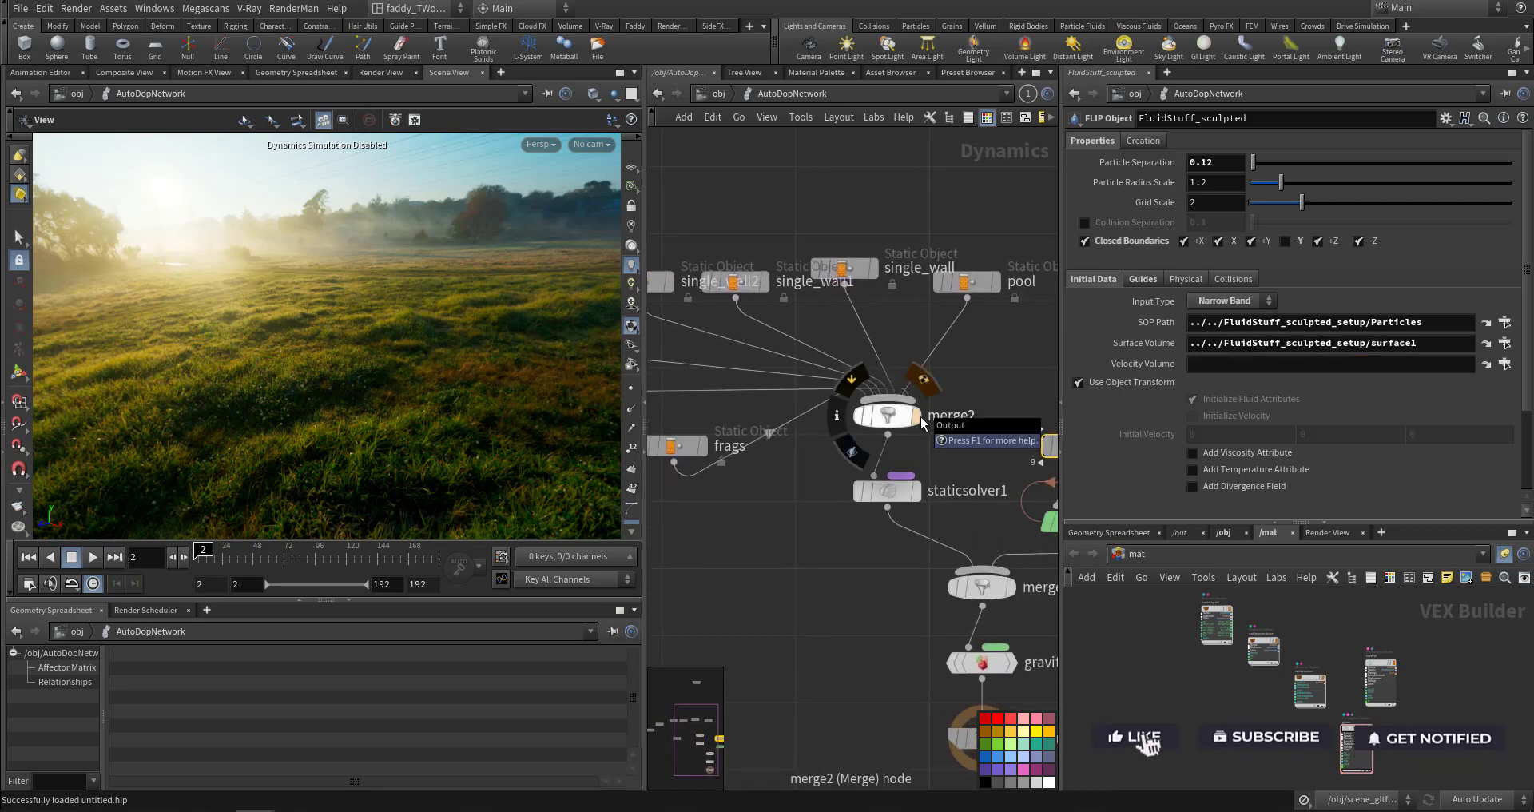
scroll(880, 421, "down", 5)
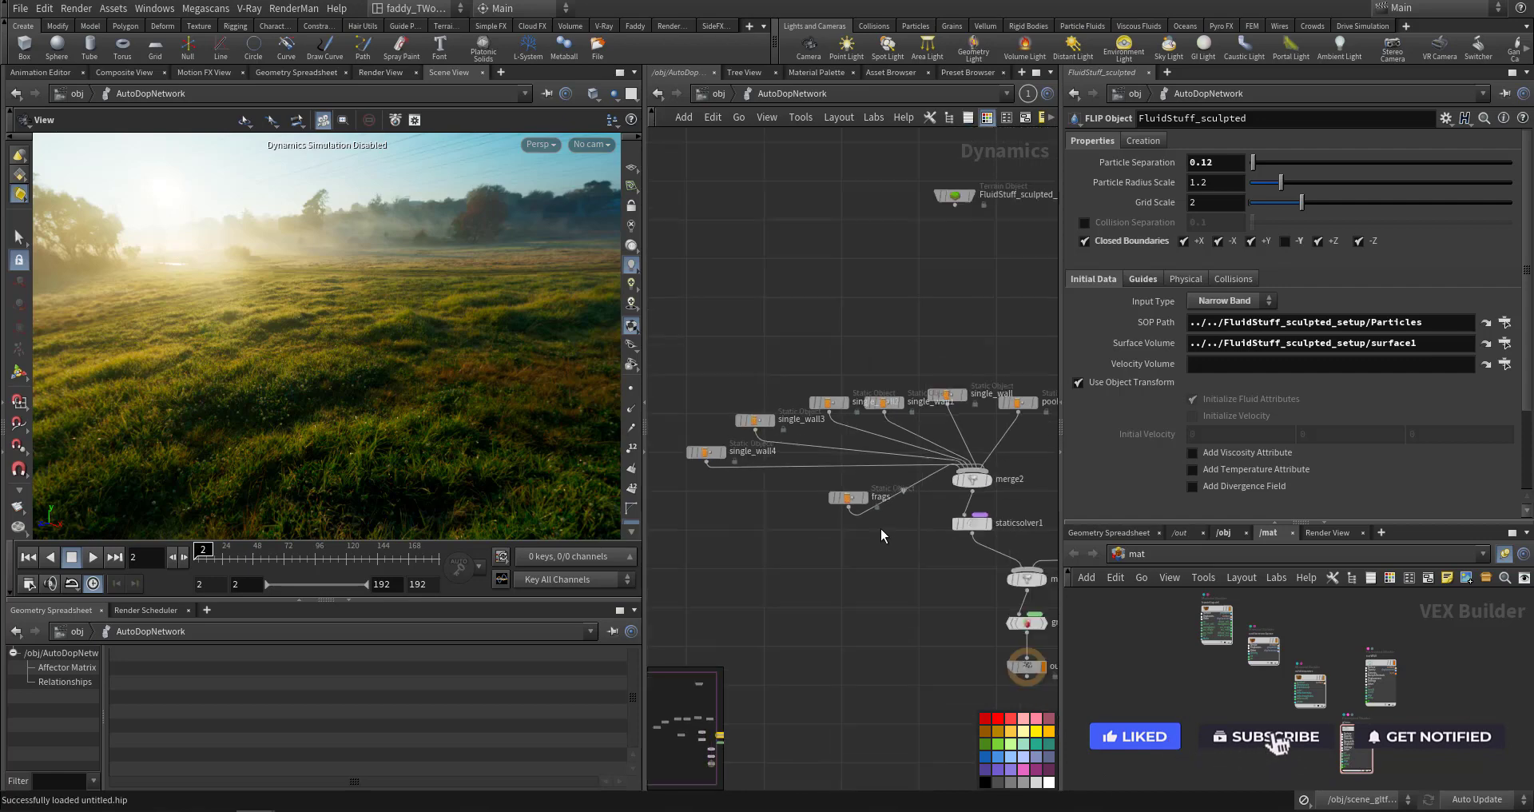
middle_click_drag(1053, 345, 972, 353)
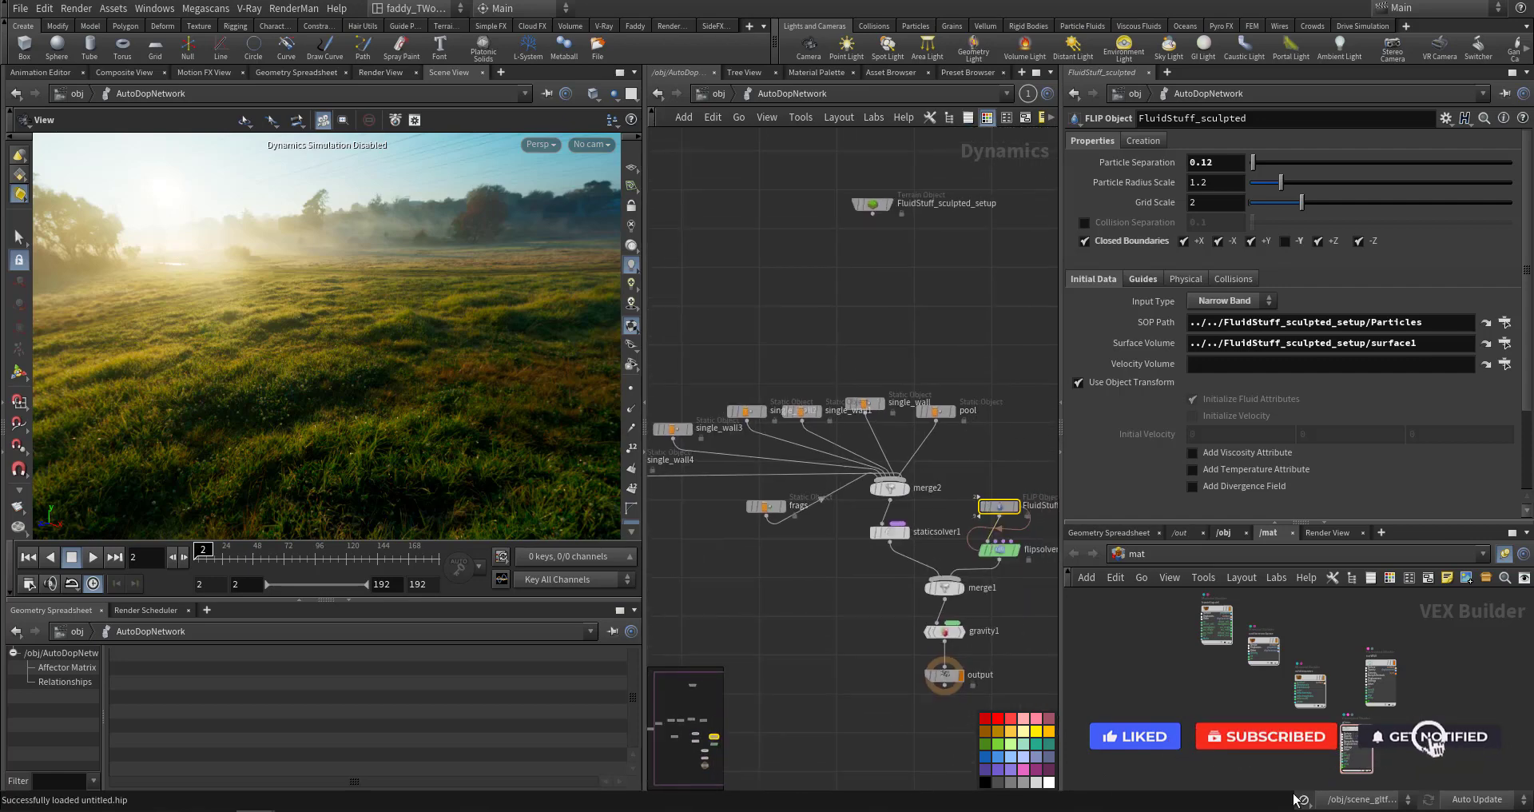
middle_click_drag(952, 476, 887, 472)
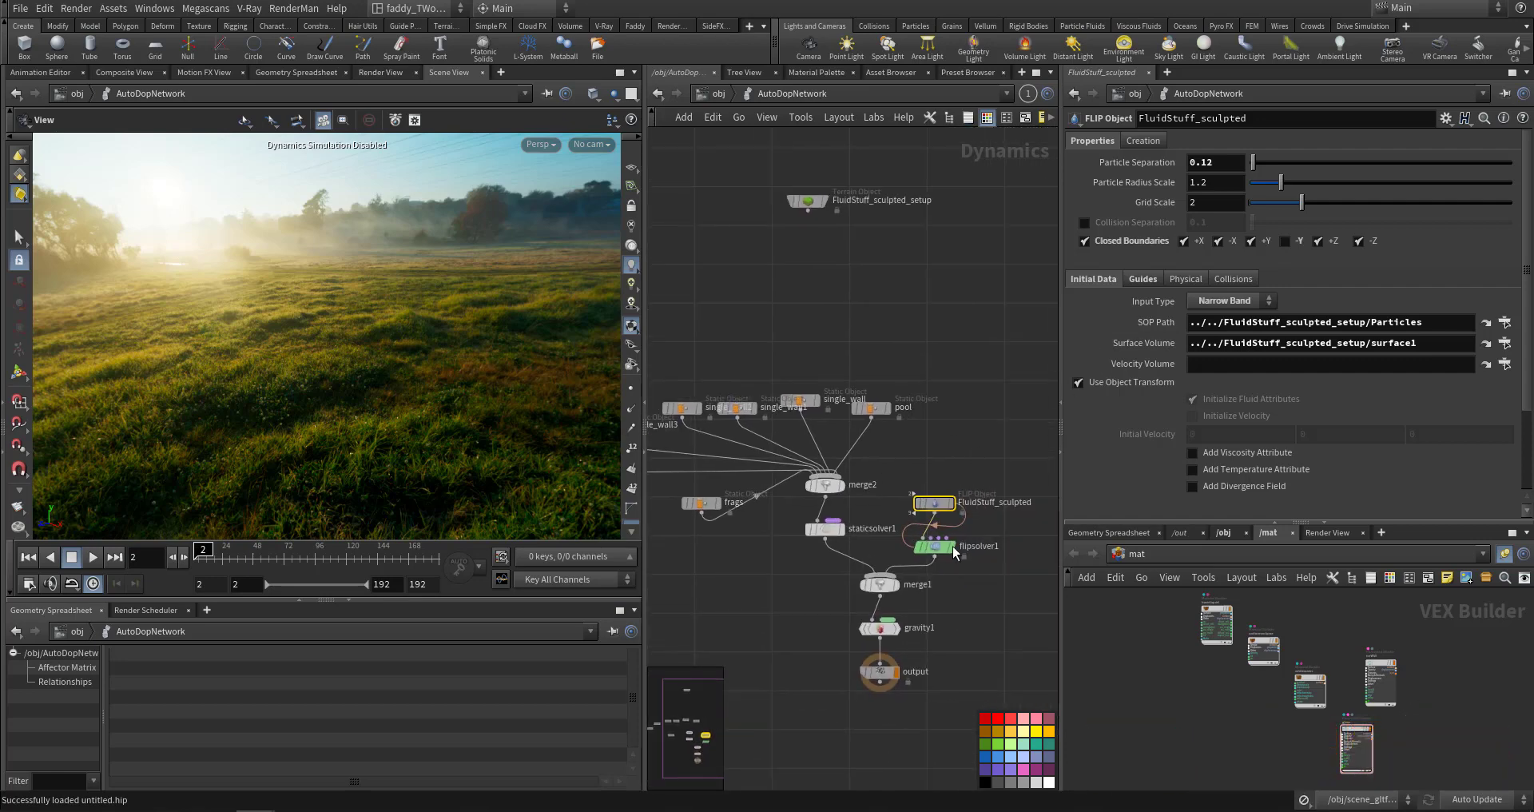
left_click(929, 547)
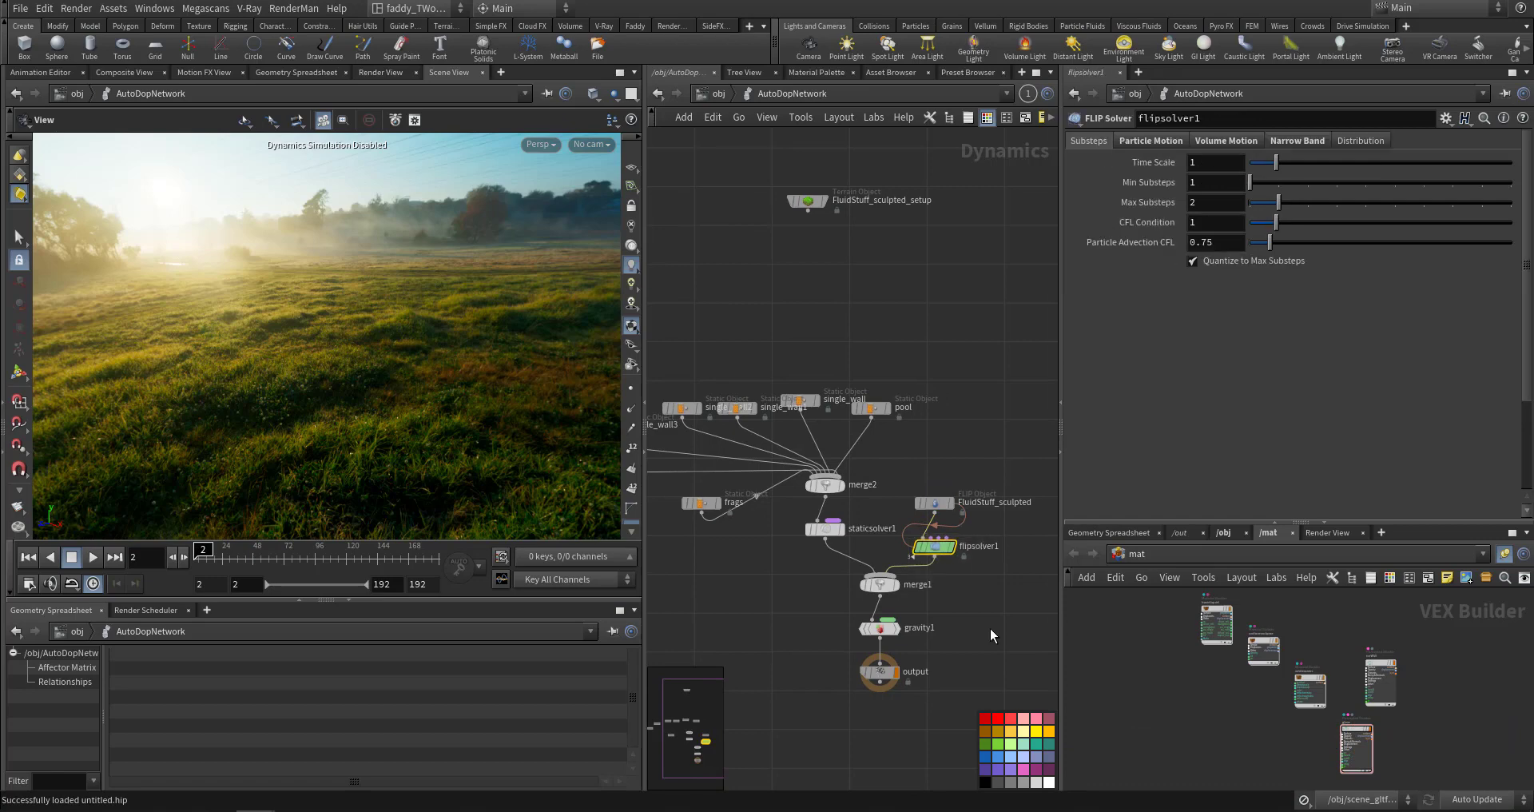
Set the Particle Separation of the FluidStuff_sculpted FLIP object to 1.
left_click(924, 507)
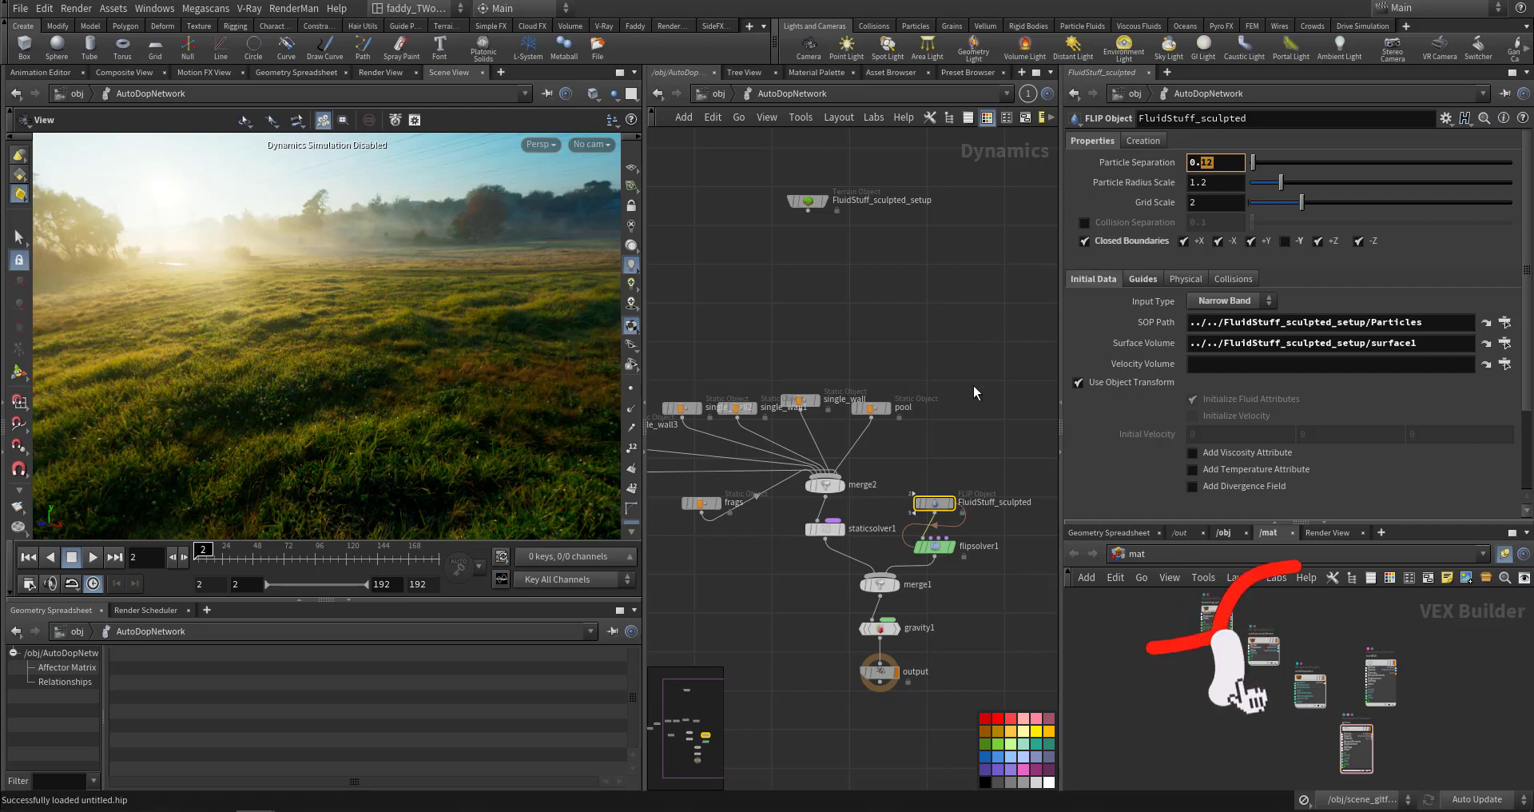
middle_click_drag(952, 369, 938, 396)
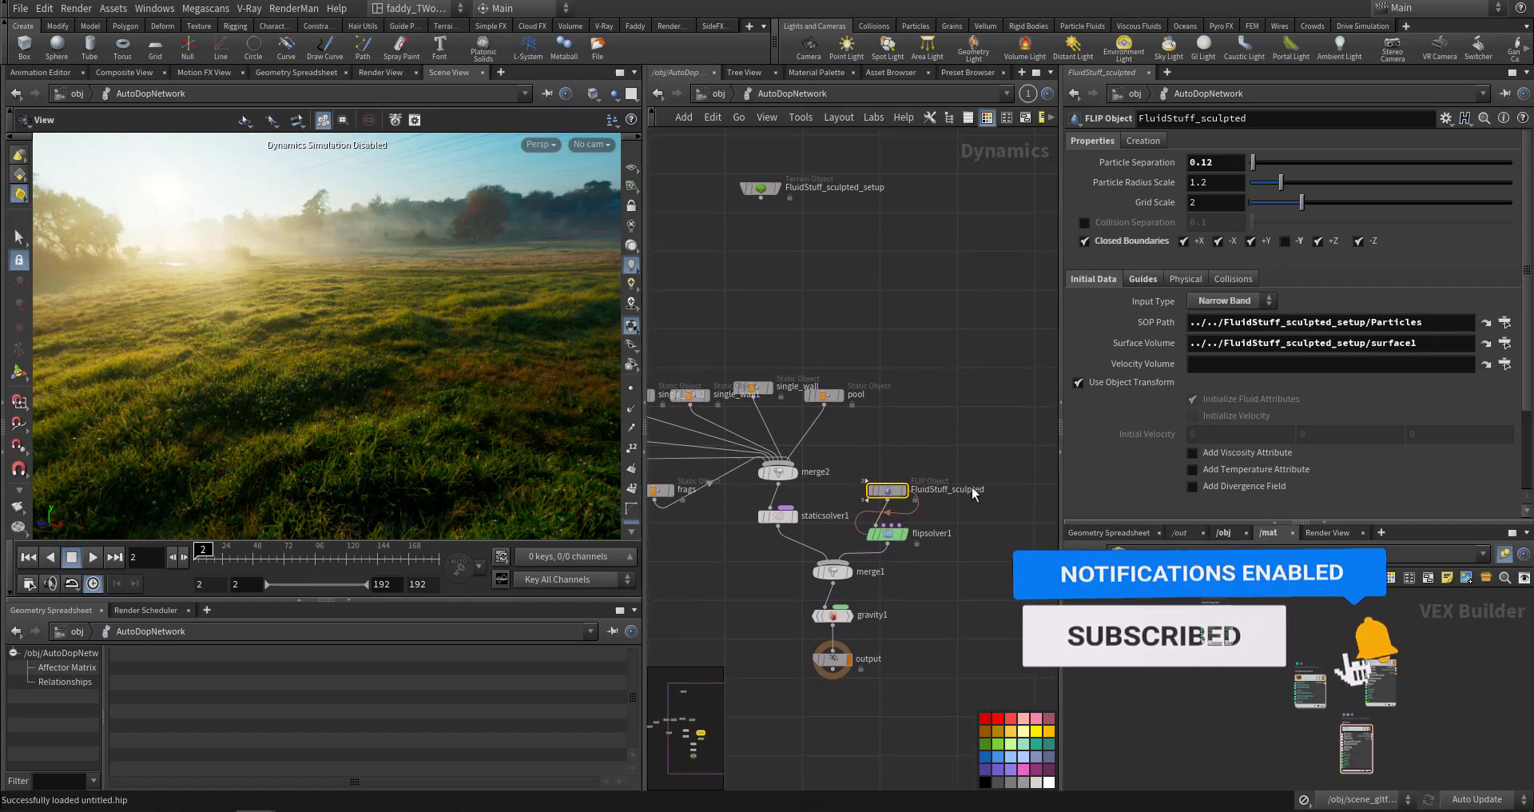
middle_click_drag(978, 578, 972, 542)
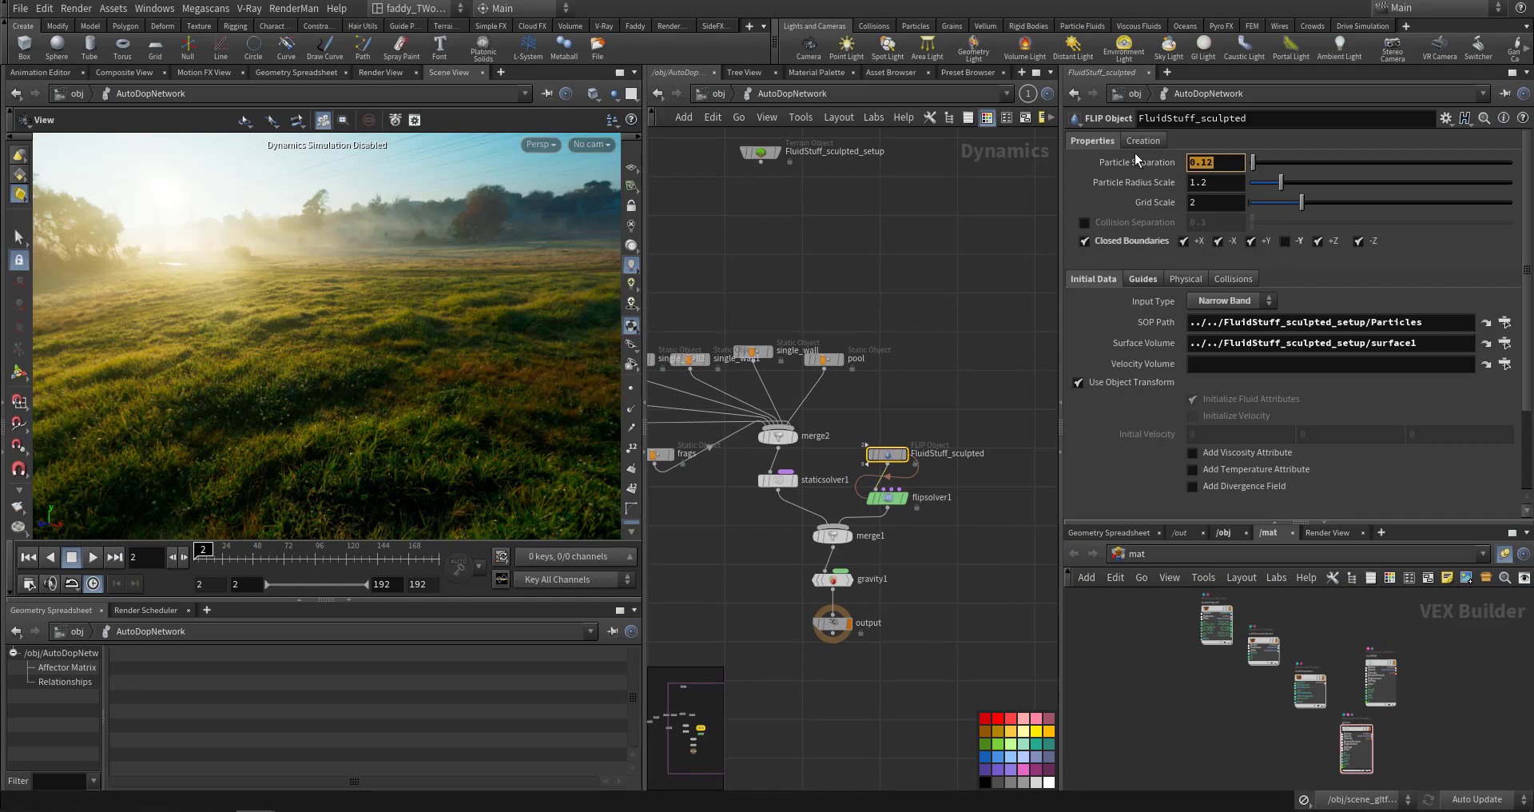
type("1")
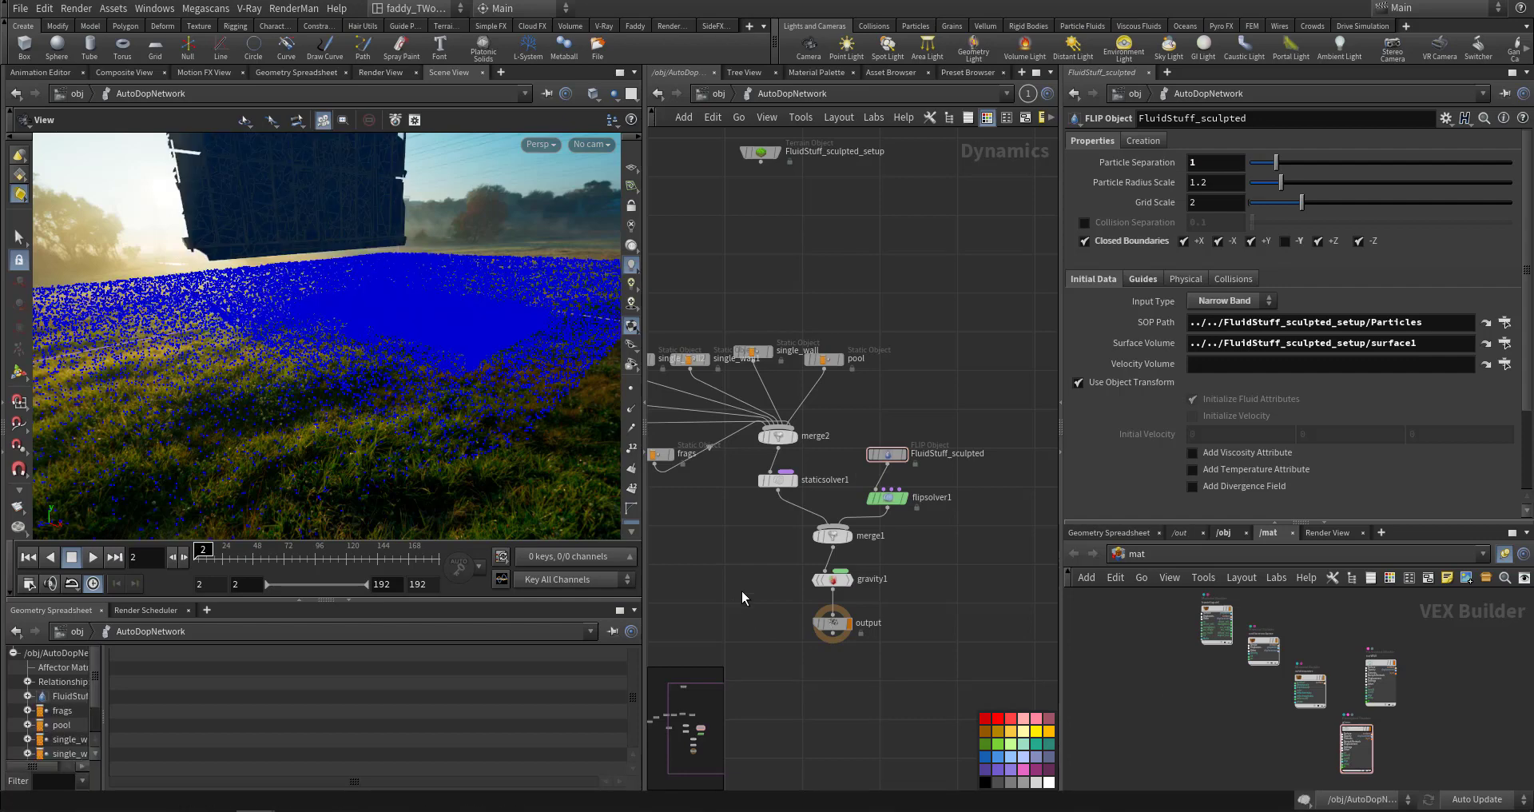
Examine the FLIP particles, the wall collider and the surrounding closed-boundary box from several angles.
middle_click_drag(753, 591, 823, 609)
right_click_drag(406, 415, 374, 411)
left_click_drag(373, 411, 402, 455)
right_click_drag(402, 455, 385, 437)
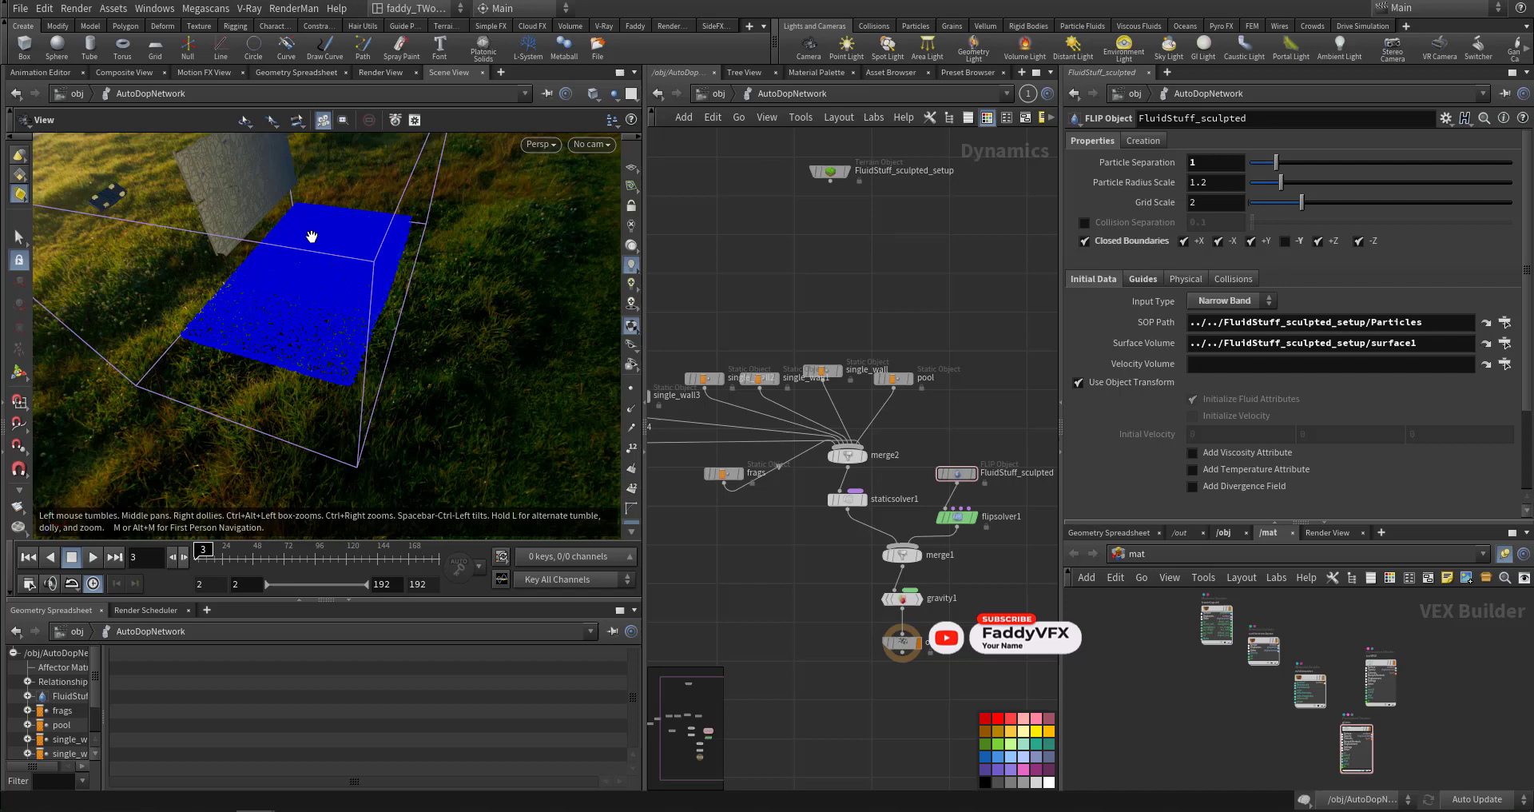
left_click_drag(312, 236, 351, 304)
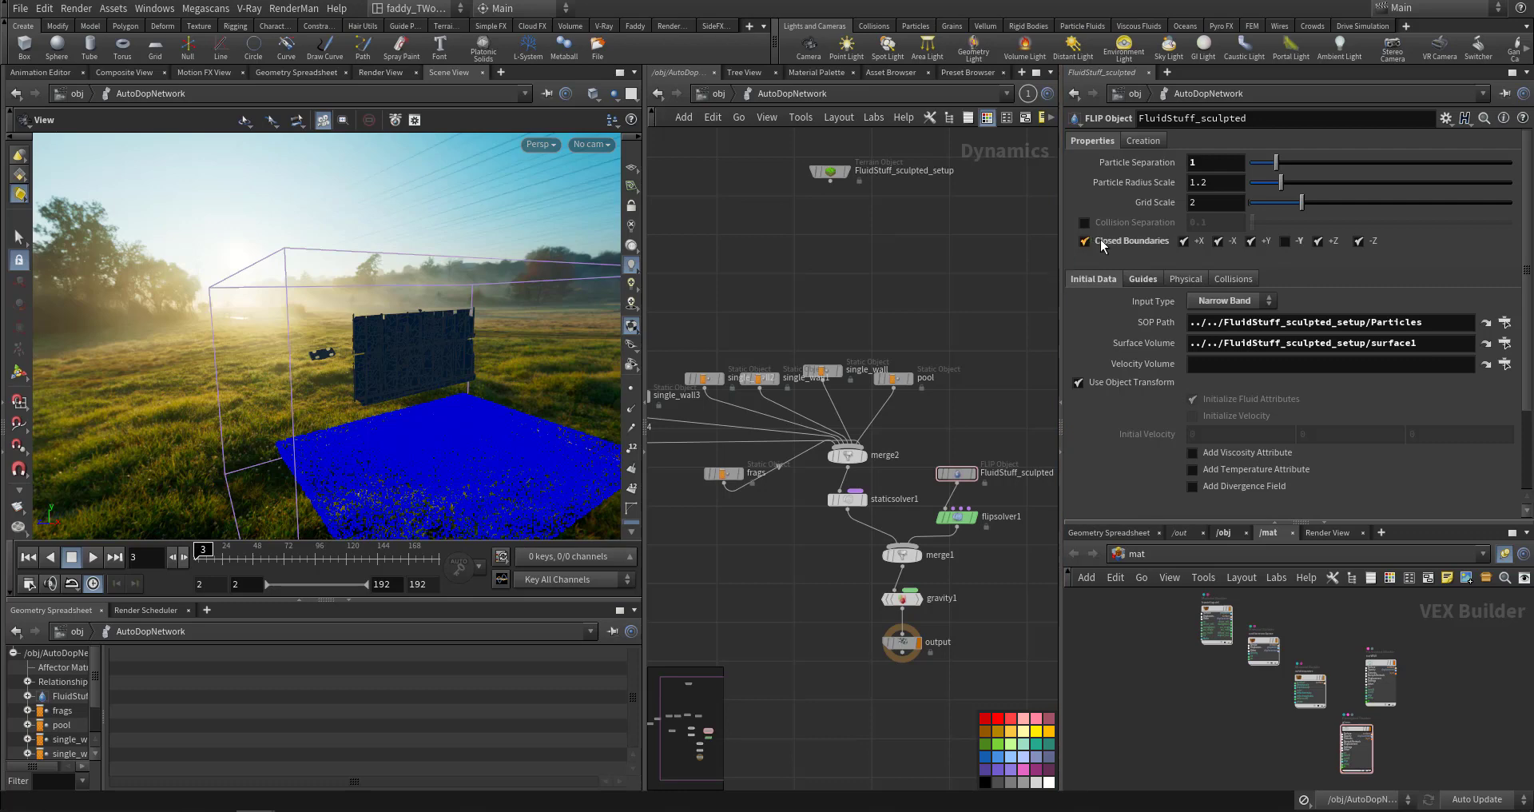
left_click_drag(371, 331, 345, 397)
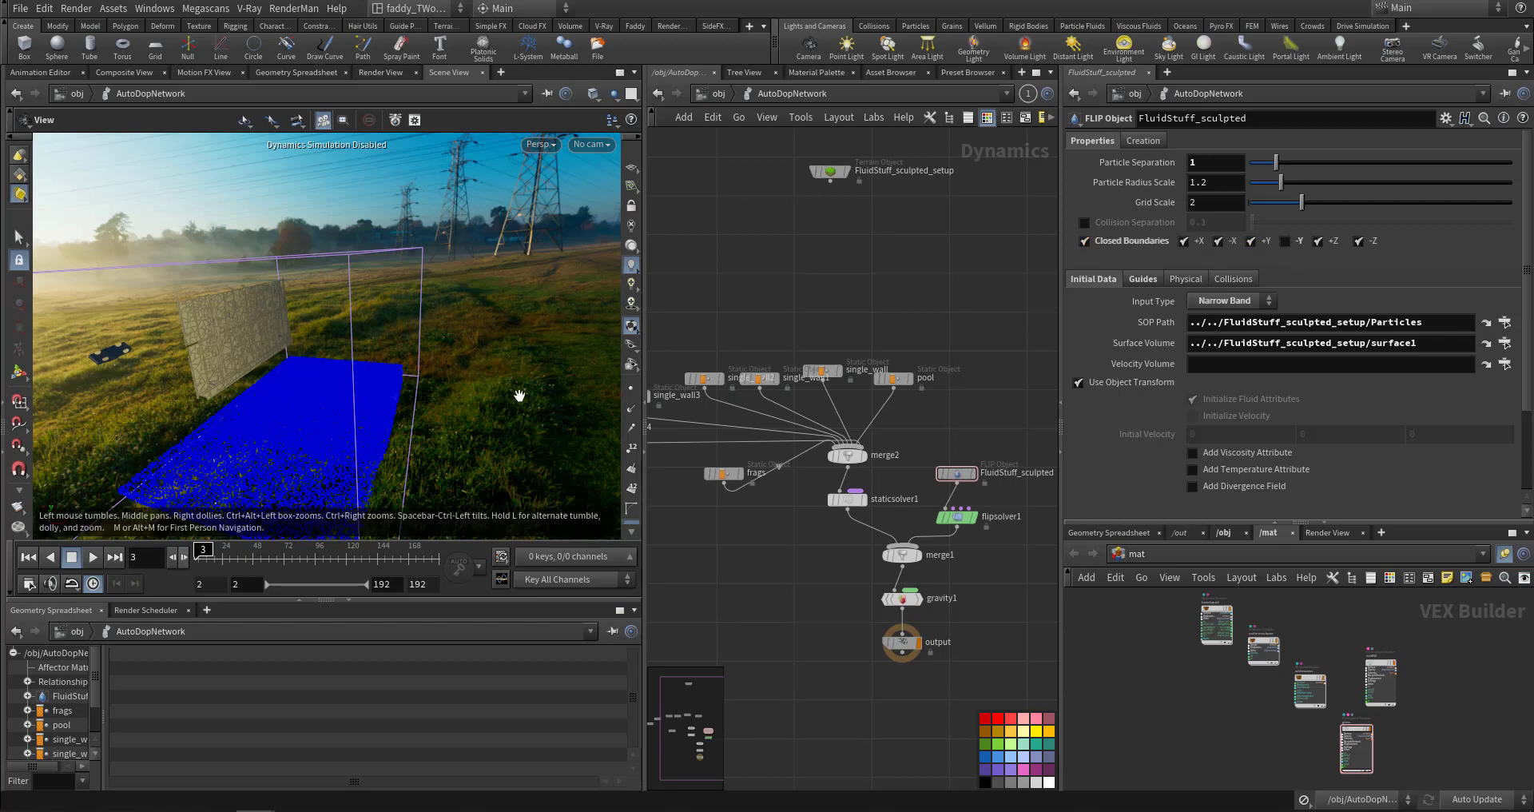
left_click_drag(521, 392, 348, 484)
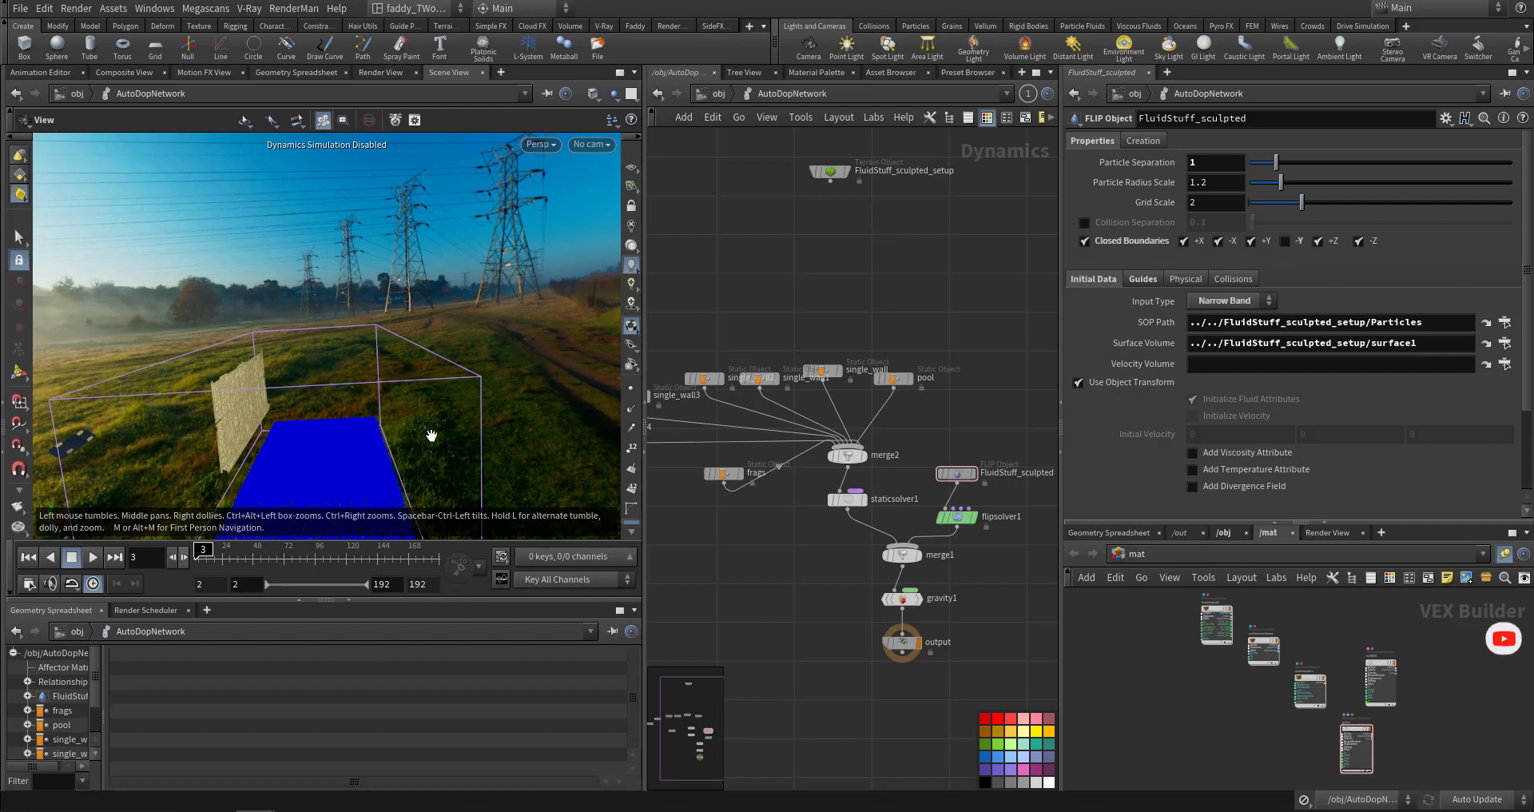
left_click_drag(410, 458, 432, 416)
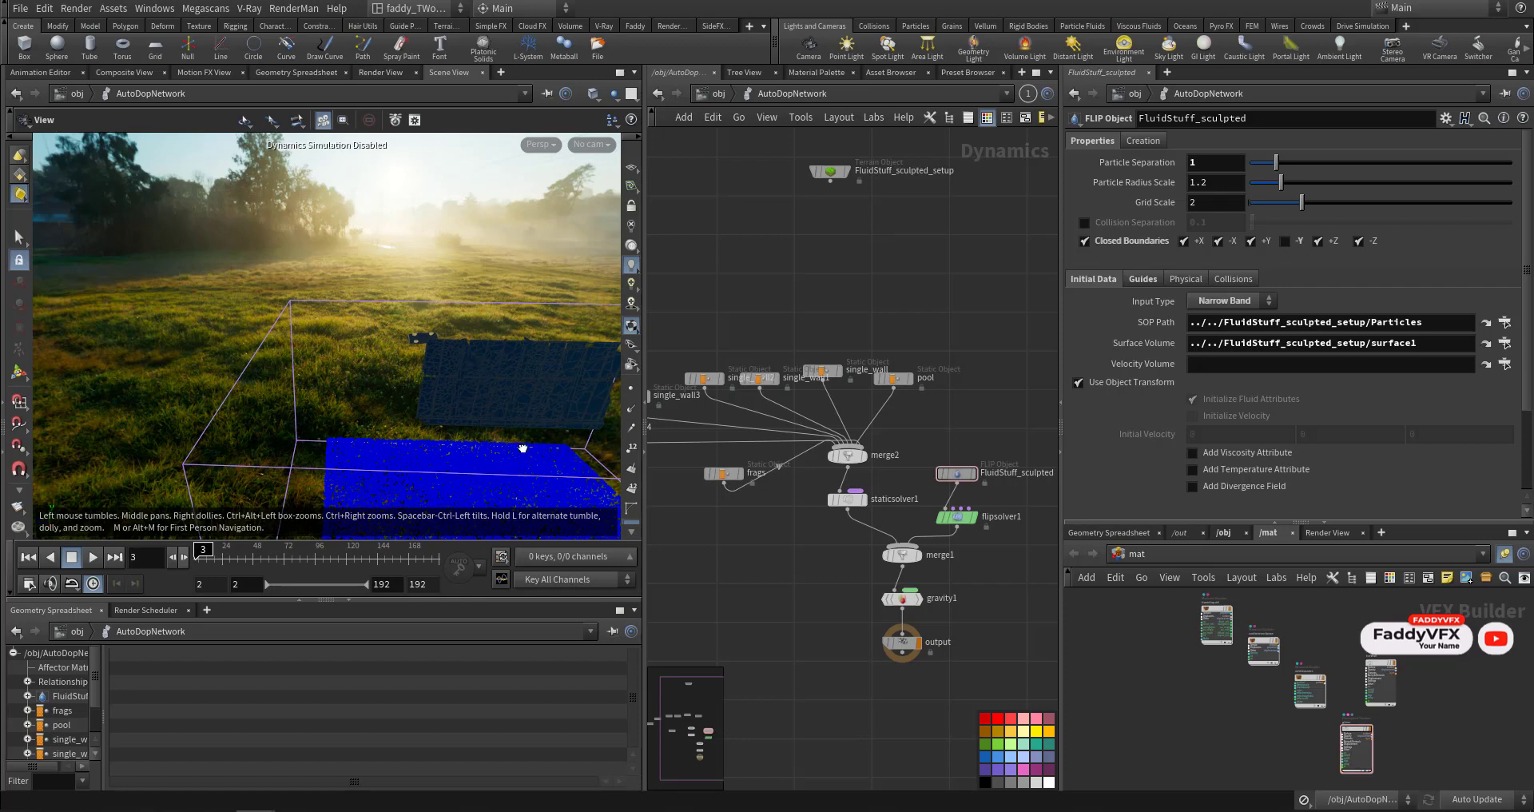
left_click_drag(522, 448, 332, 305)
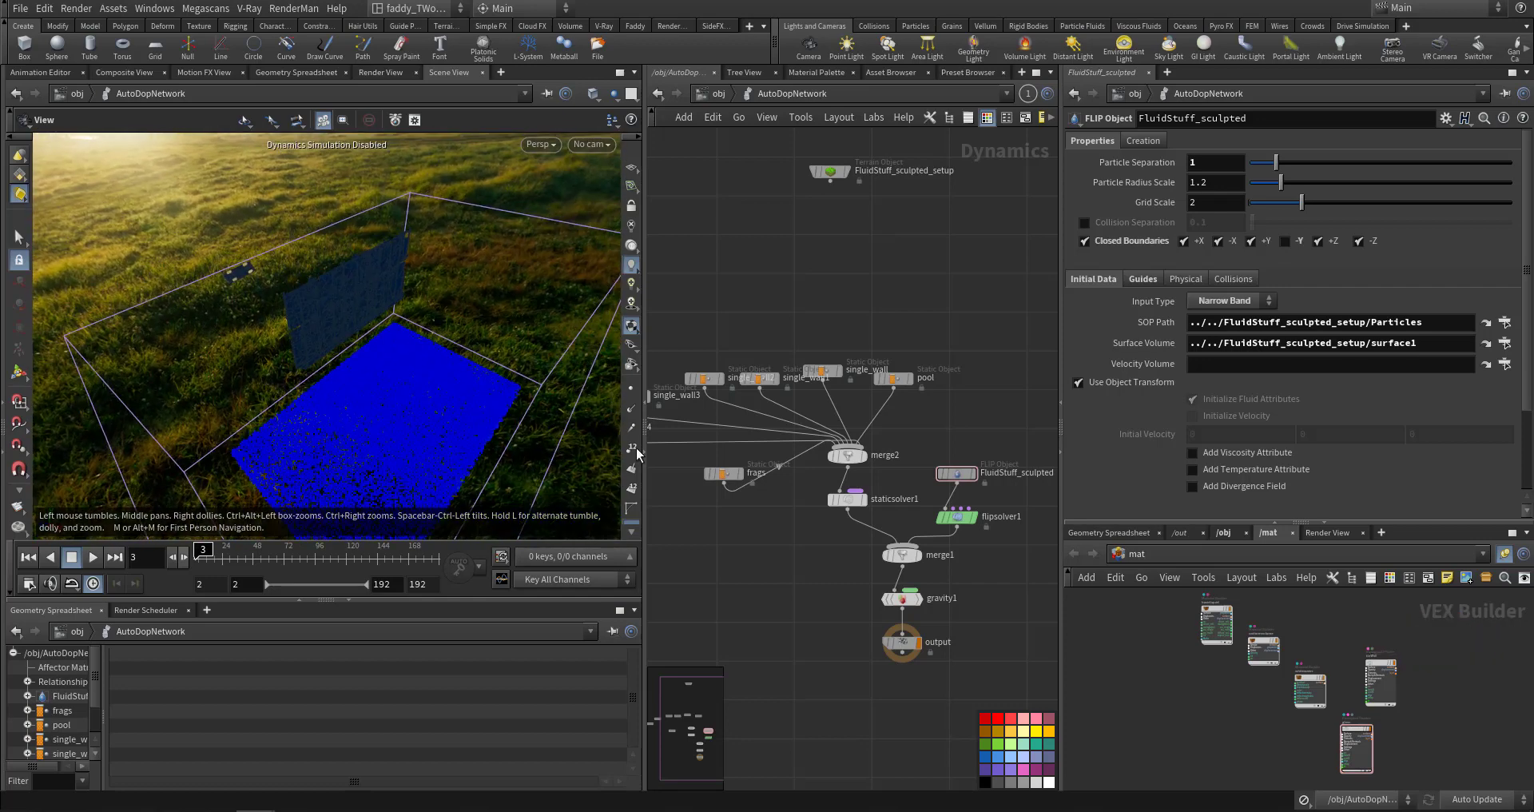
Inspect the frags static object's volume collision settings and highlight its FRAGS_VDB proxy volume path.
middle_click_drag(699, 491, 816, 533)
left_click(838, 515)
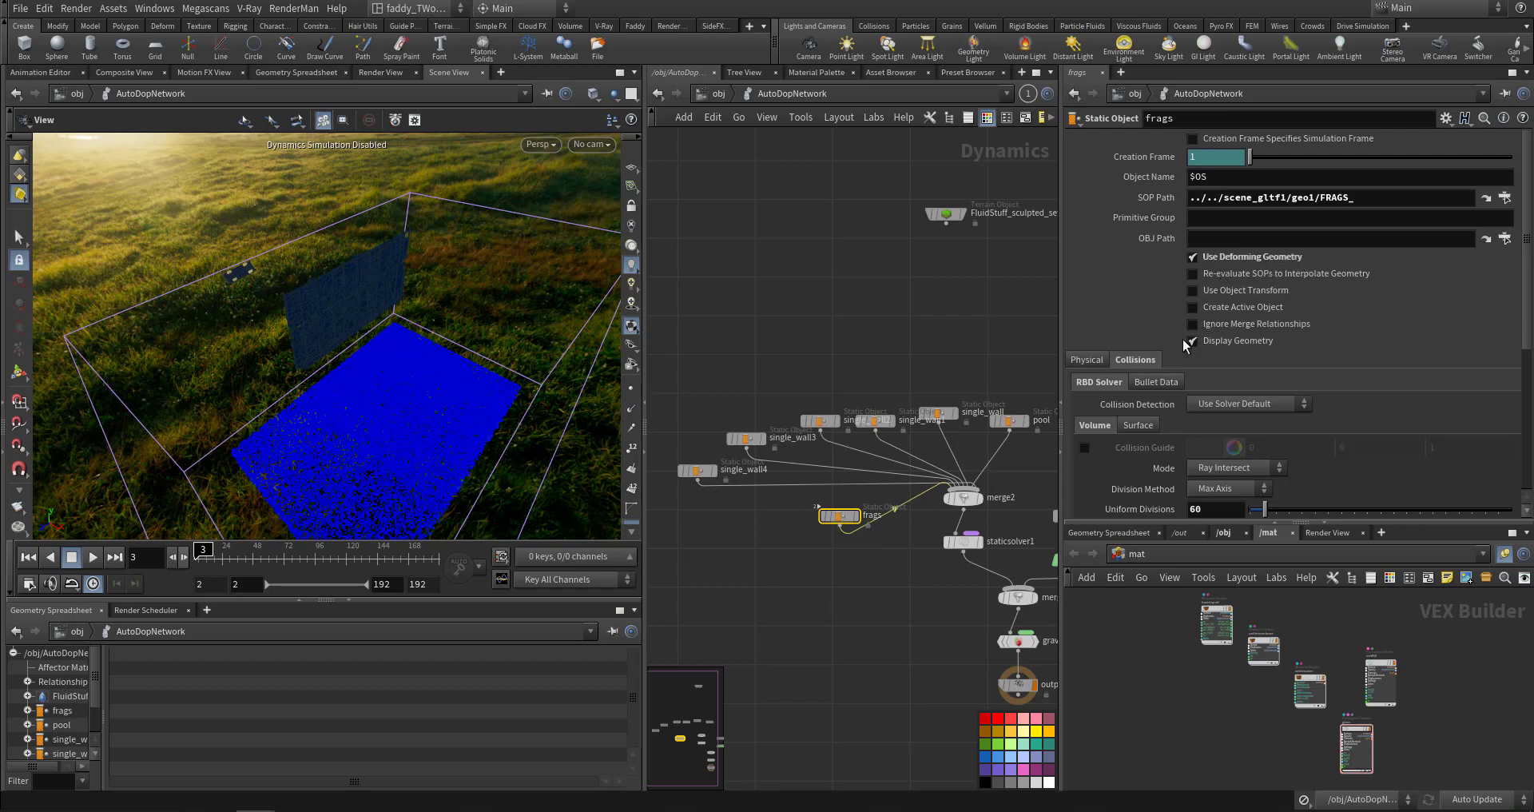
scroll(1185, 344, "down", 6)
left_click_drag(1389, 434, 1132, 436)
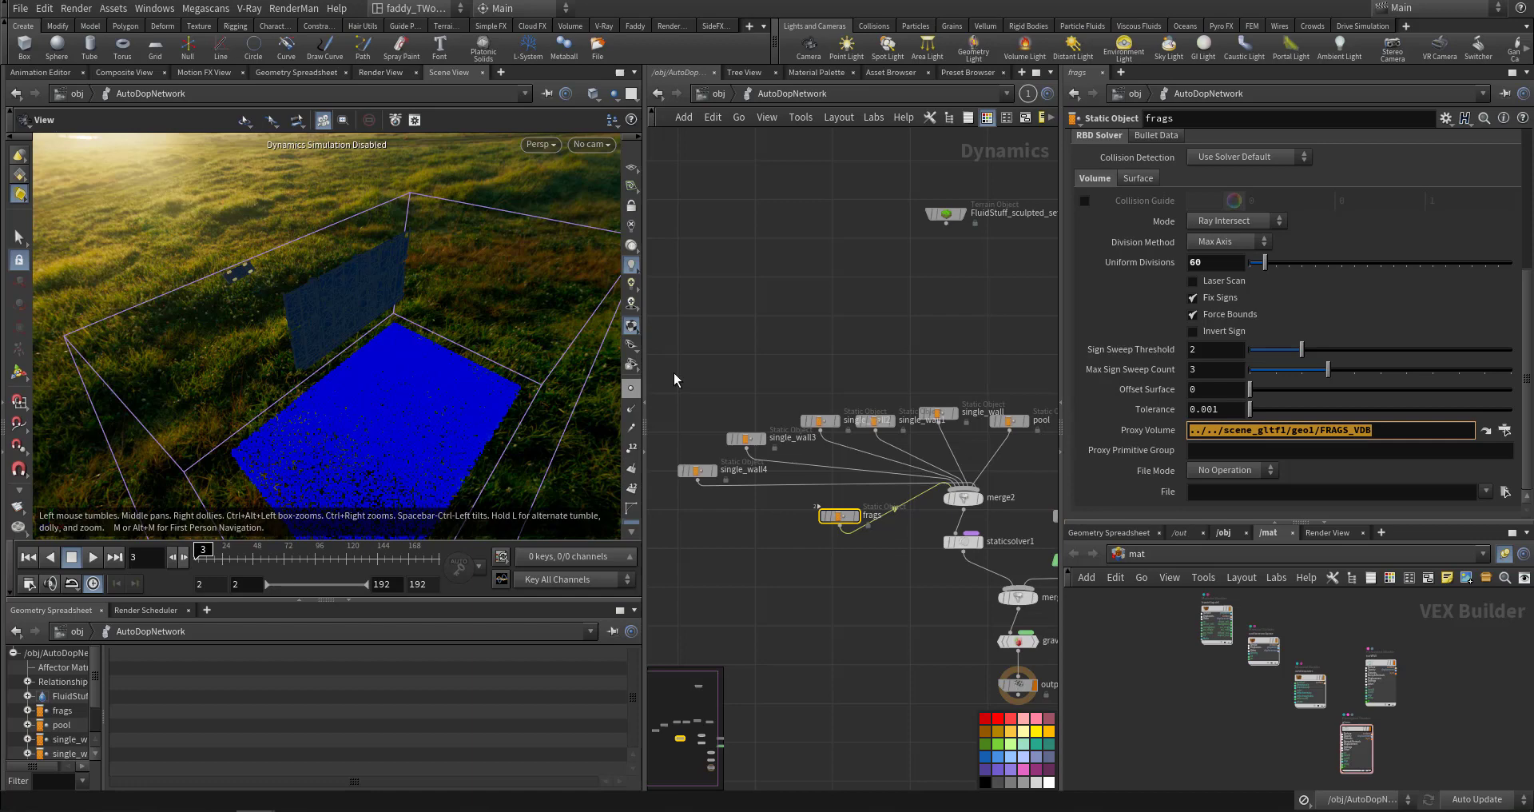
Review the end of the solver network, return to the object level and open FluidStuff_sculpted_setup_fluid.
left_click(791, 321)
middle_click_drag(912, 365, 765, 374)
middle_click_drag(959, 493, 879, 453)
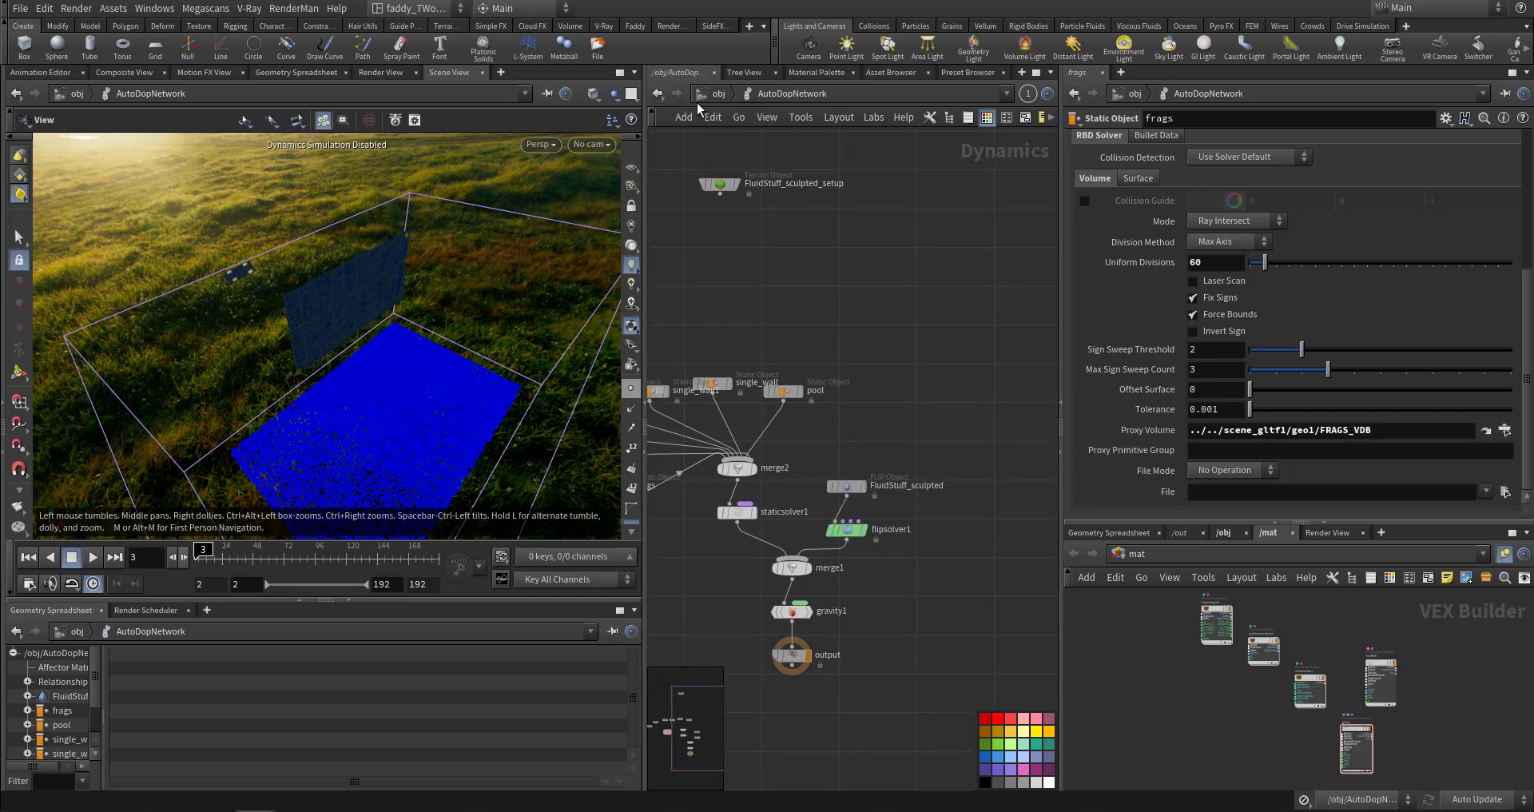
left_click(718, 94)
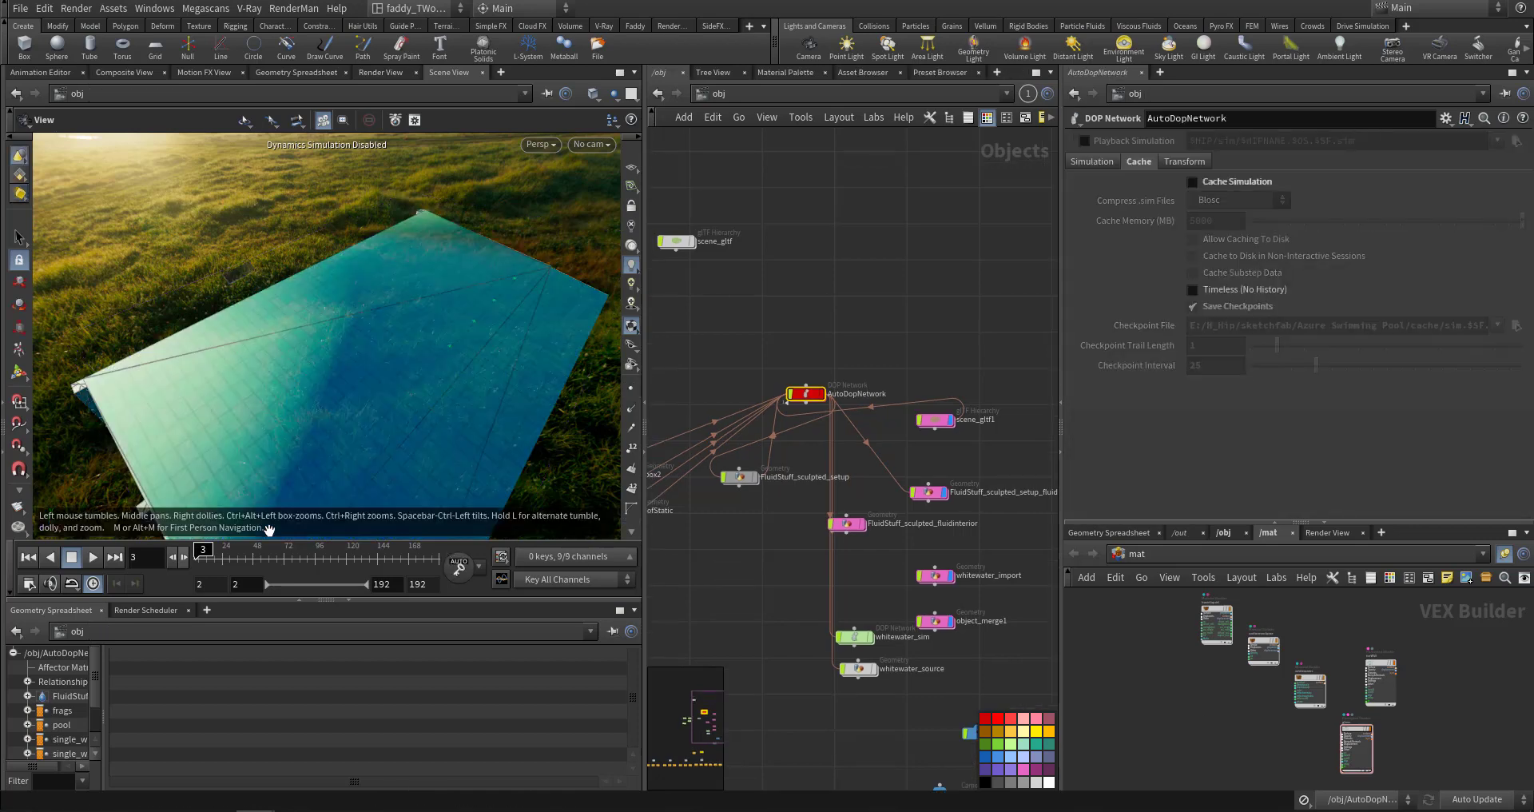
scroll(840, 482, "up", 4)
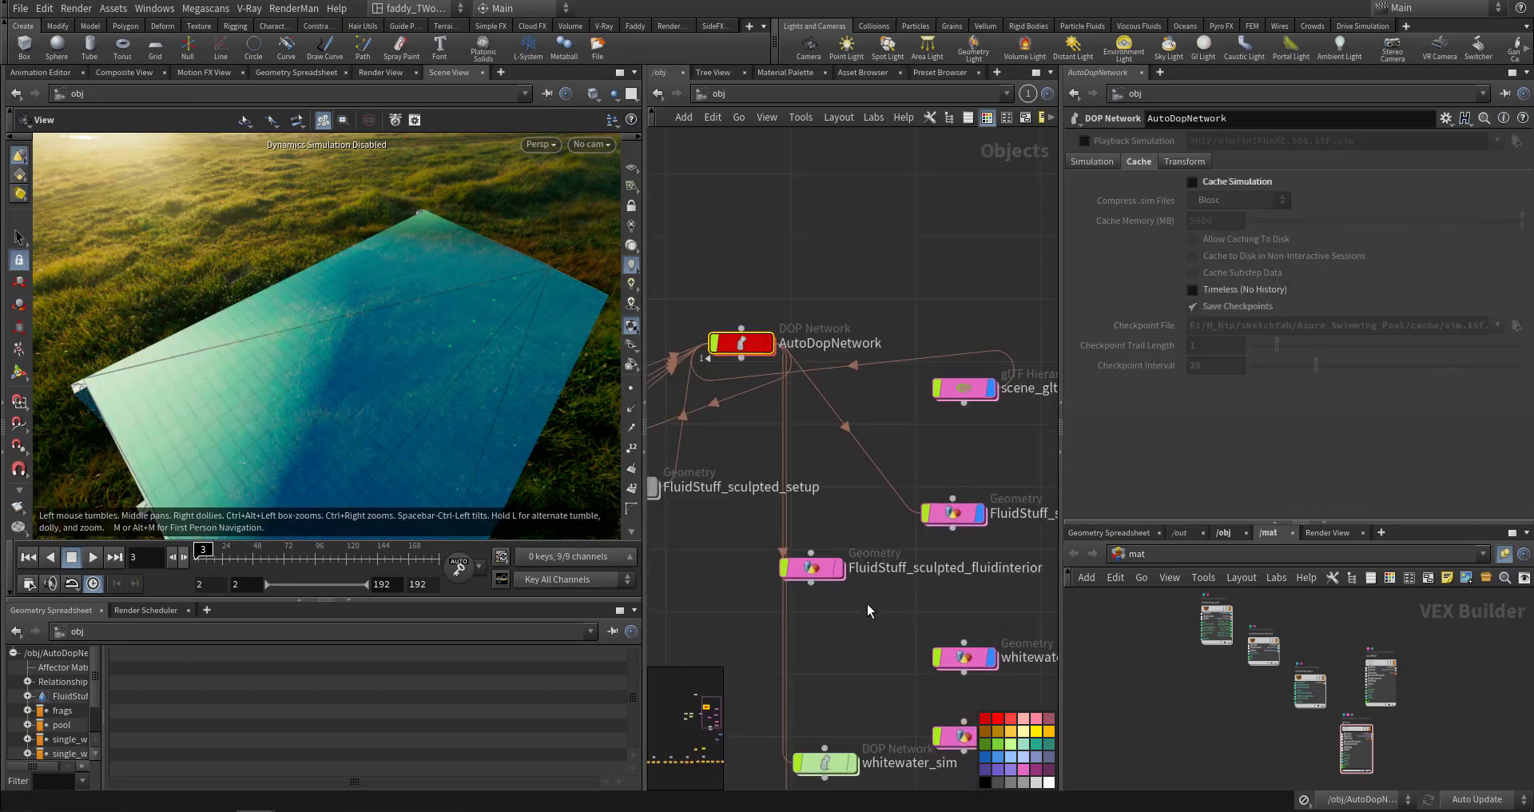
left_click_drag(796, 302, 681, 408)
middle_click_drag(956, 452, 838, 434)
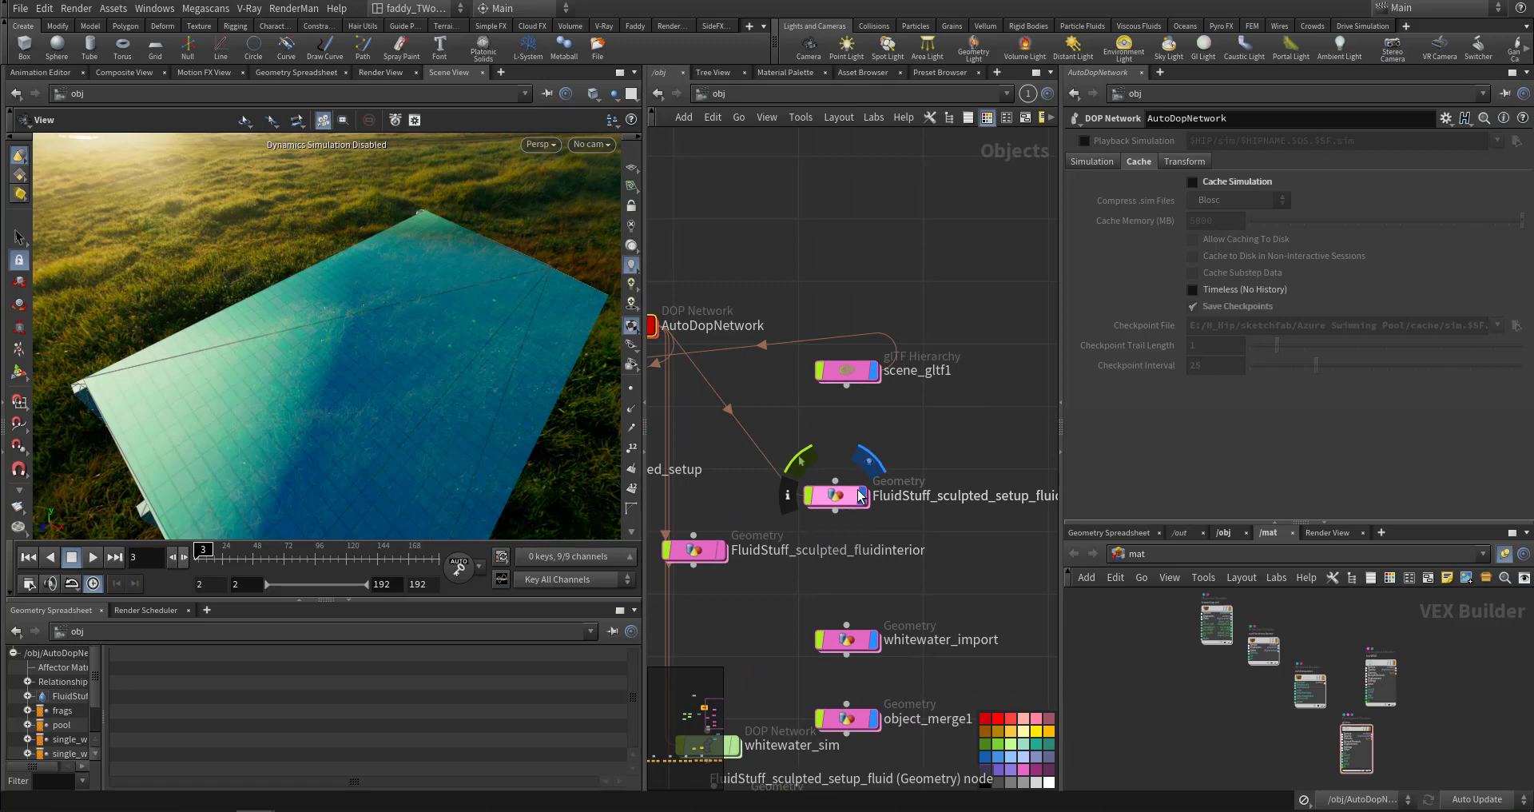
left_click(843, 494)
double_click(846, 500)
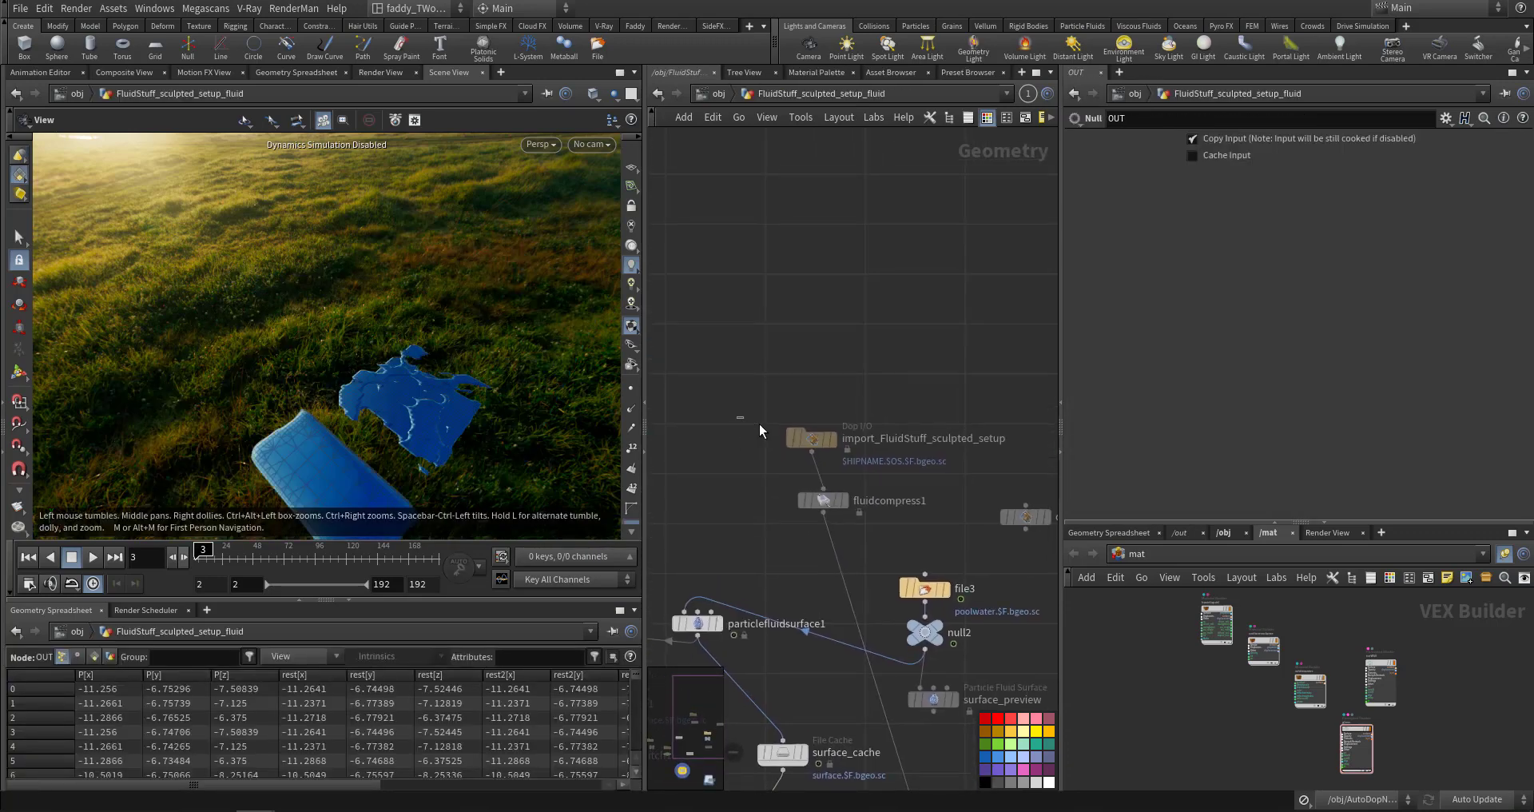
Select import_FluidStuff_sculpted_setup and inspect its DOP import settings and the fluidcompress1 node beneath it.
left_click_drag(737, 416, 911, 471)
middle_click_drag(965, 495, 943, 438)
left_click_drag(468, 428, 387, 356)
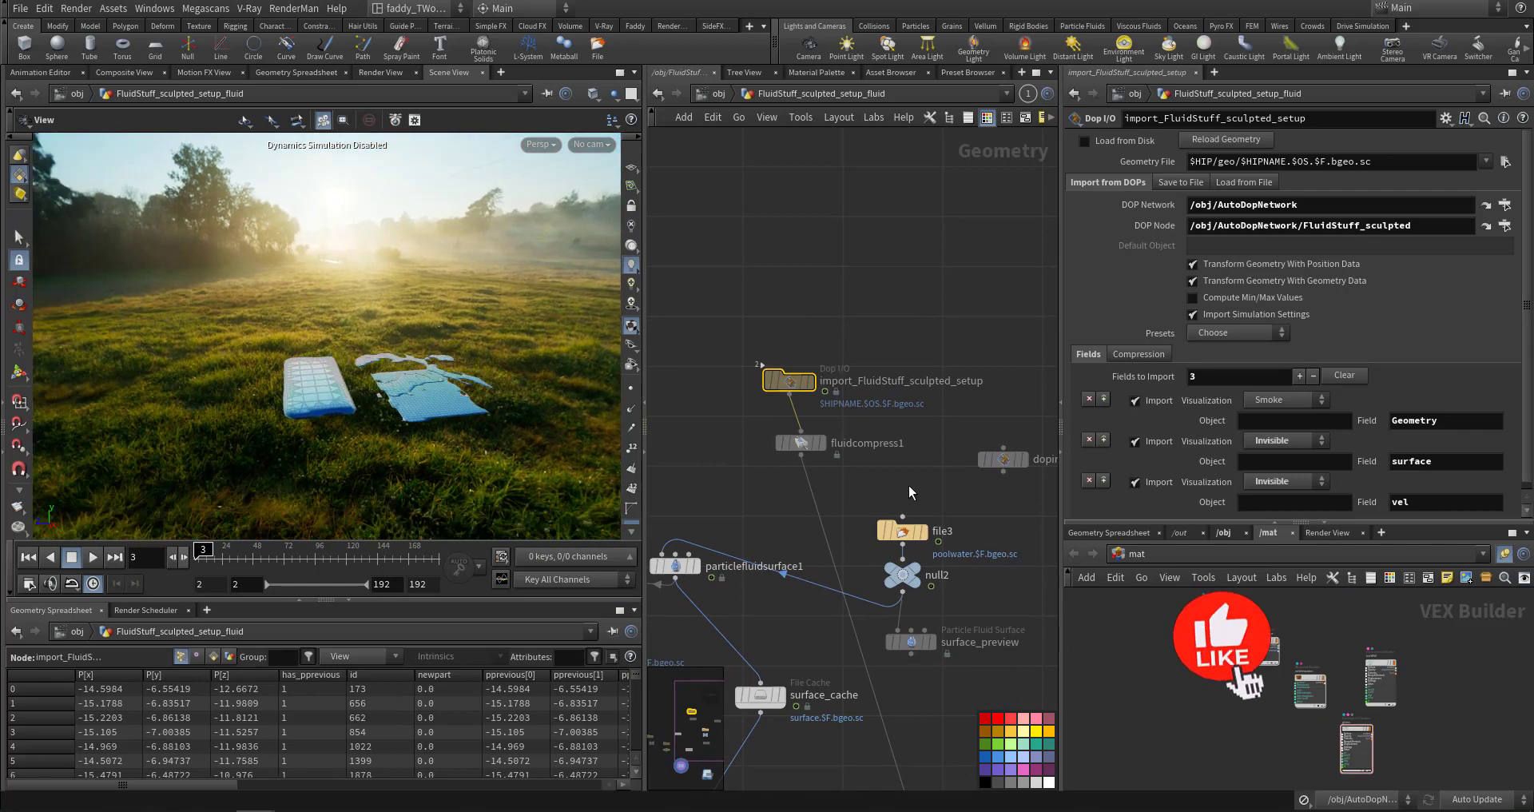
middle_click_drag(837, 455, 869, 410)
mouse_move(846, 401)
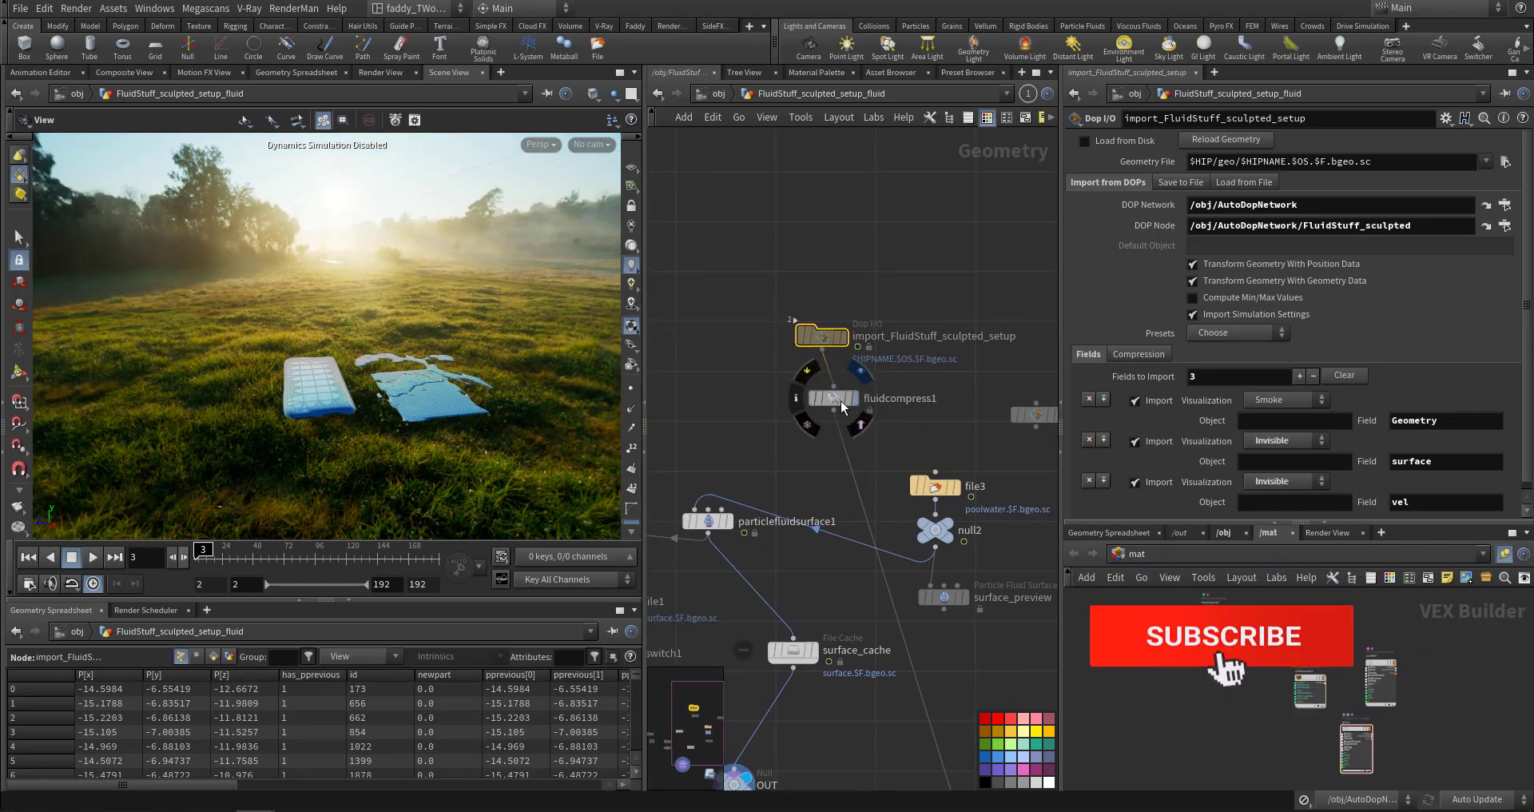
Select fluidcompress1, review its full Keep Attributes list and follow its output wire down to compressed_cache.
left_click(840, 398)
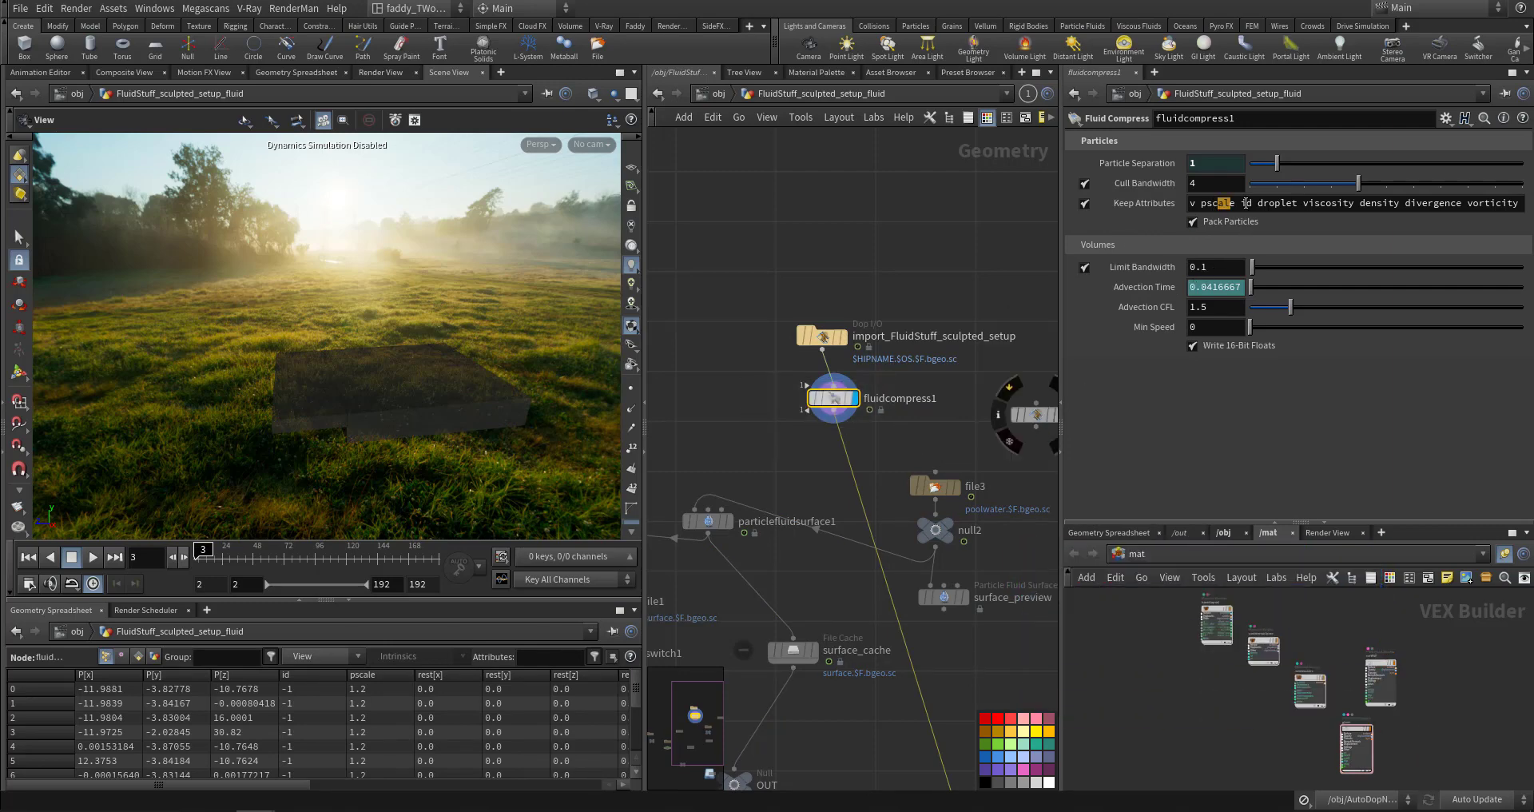
left_click_drag(1247, 203, 1523, 204)
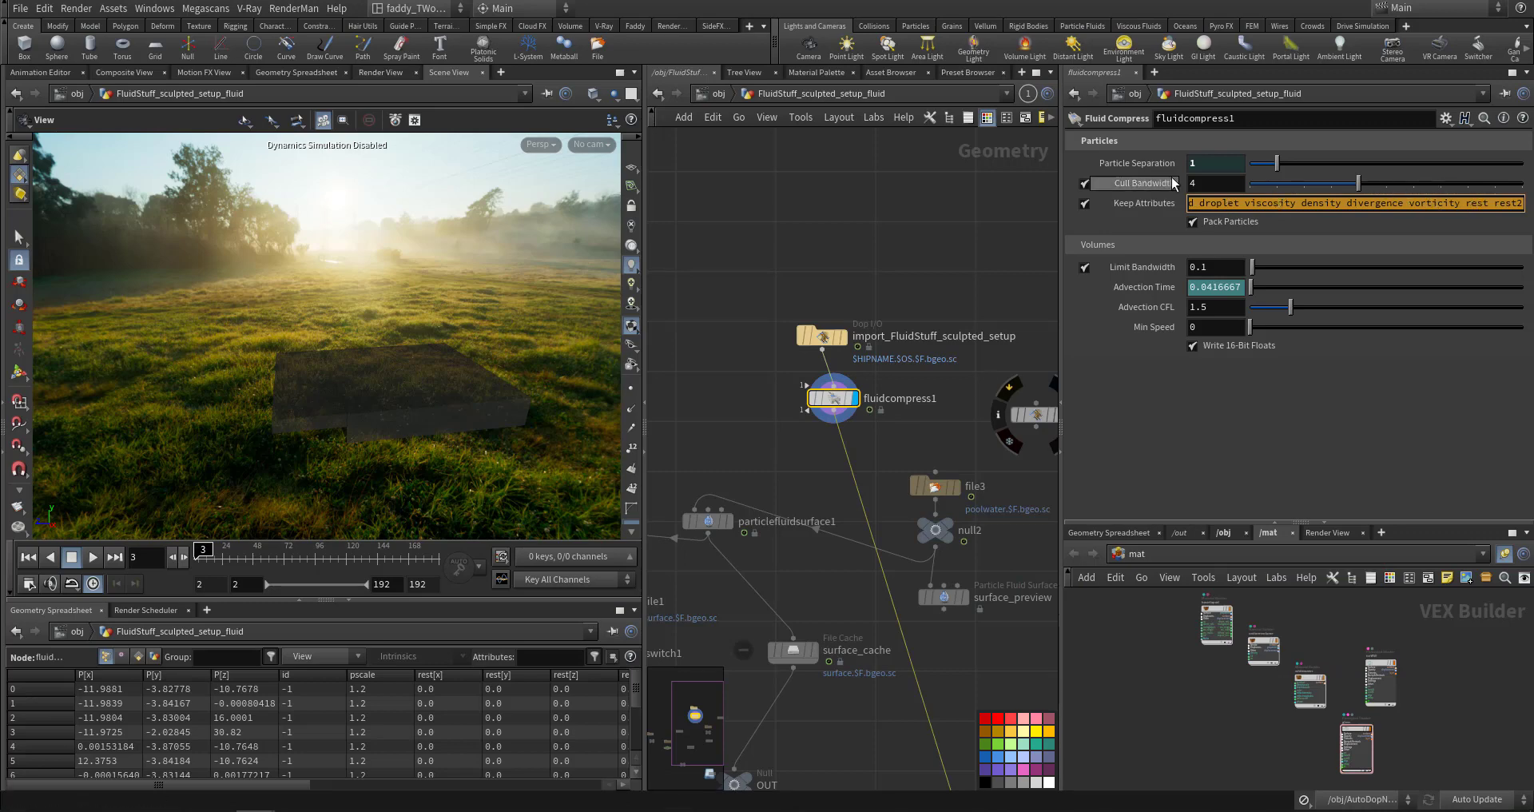
left_click(953, 266)
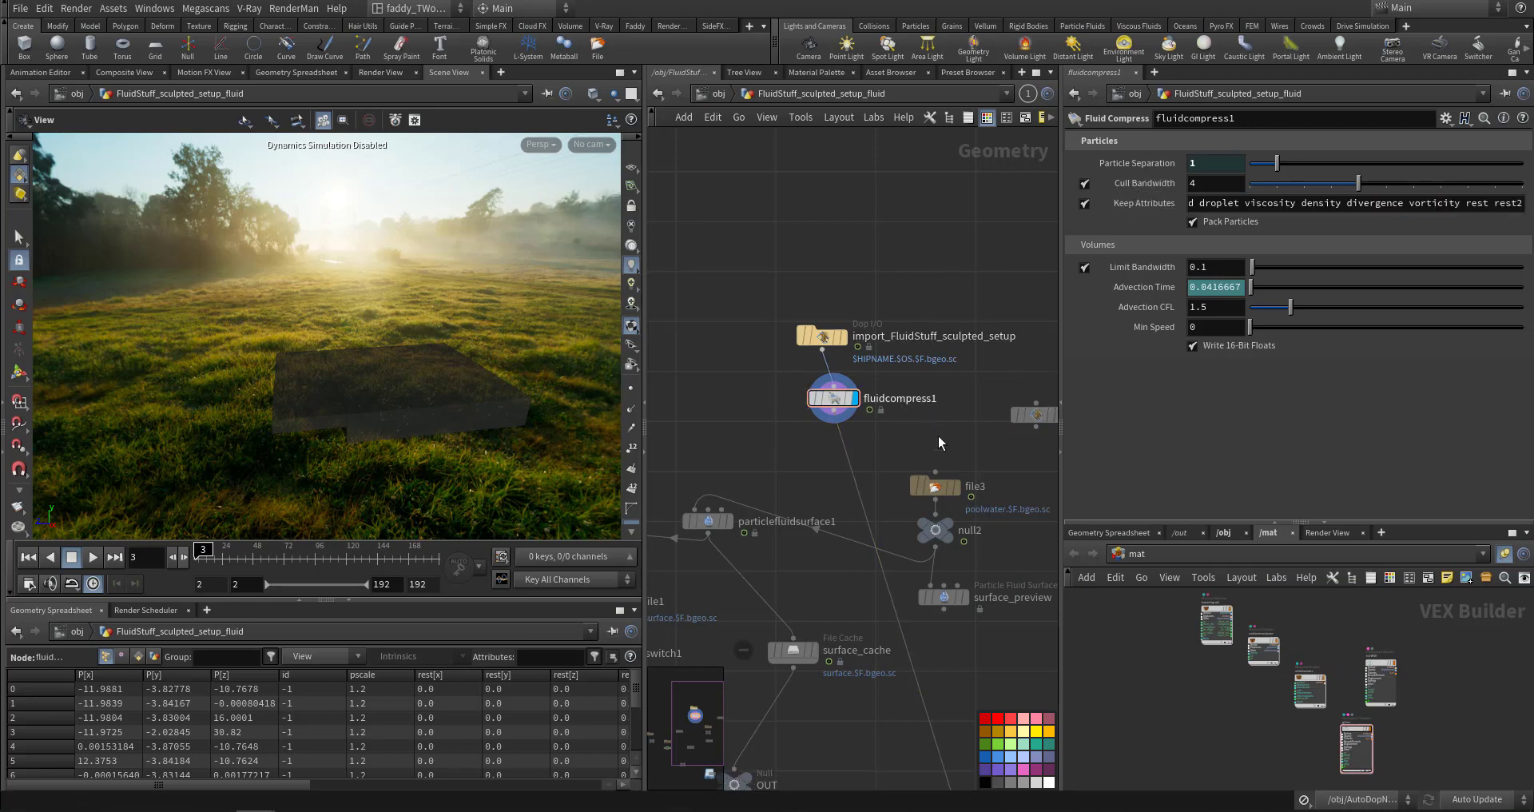
mouse_move(938, 435)
middle_mouse_down()
mouse_move(939, 373)
mouse_move(917, 324)
middle_mouse_up()
mouse_move(937, 559)
middle_mouse_down()
mouse_move(866, 477)
mouse_move(866, 448)
mouse_move(938, 533)
mouse_move(983, 528)
mouse_move(1002, 574)
middle_mouse_up()
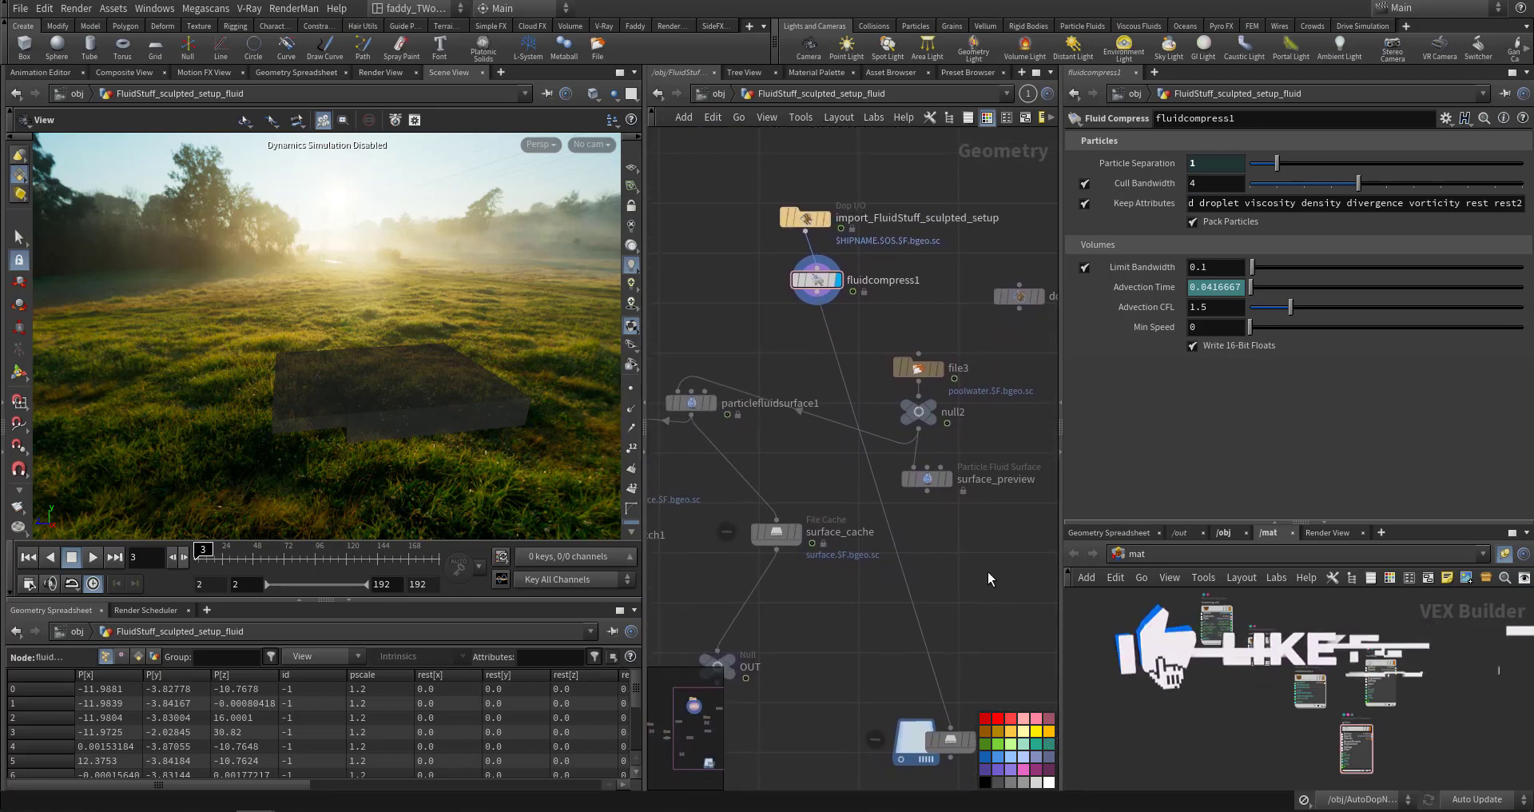
middle_click_drag(1052, 649, 961, 523)
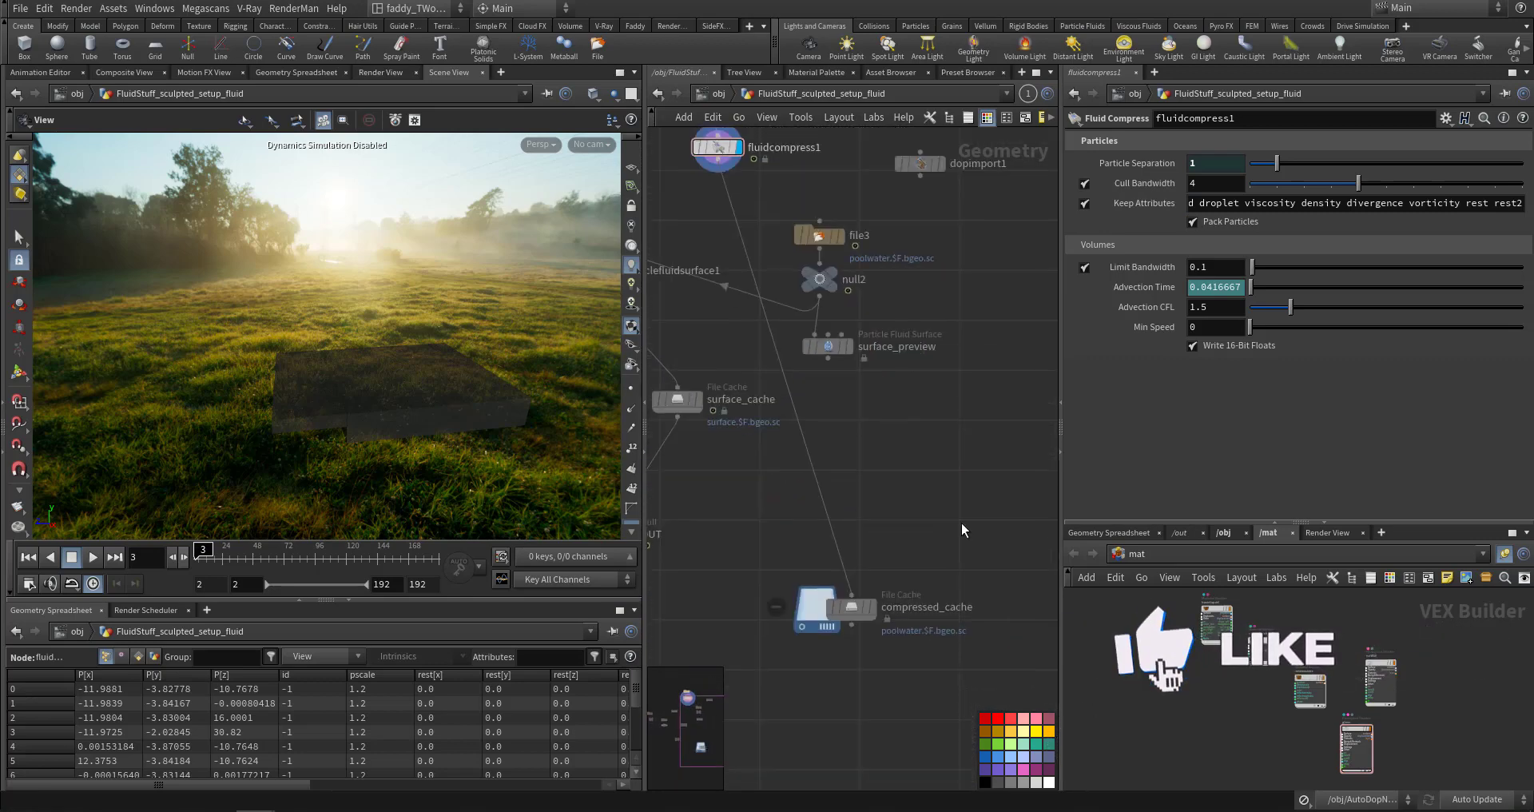
Show the out network, find the geometry output nodes and inspect the save settings of geometry1.
left_click(1180, 533)
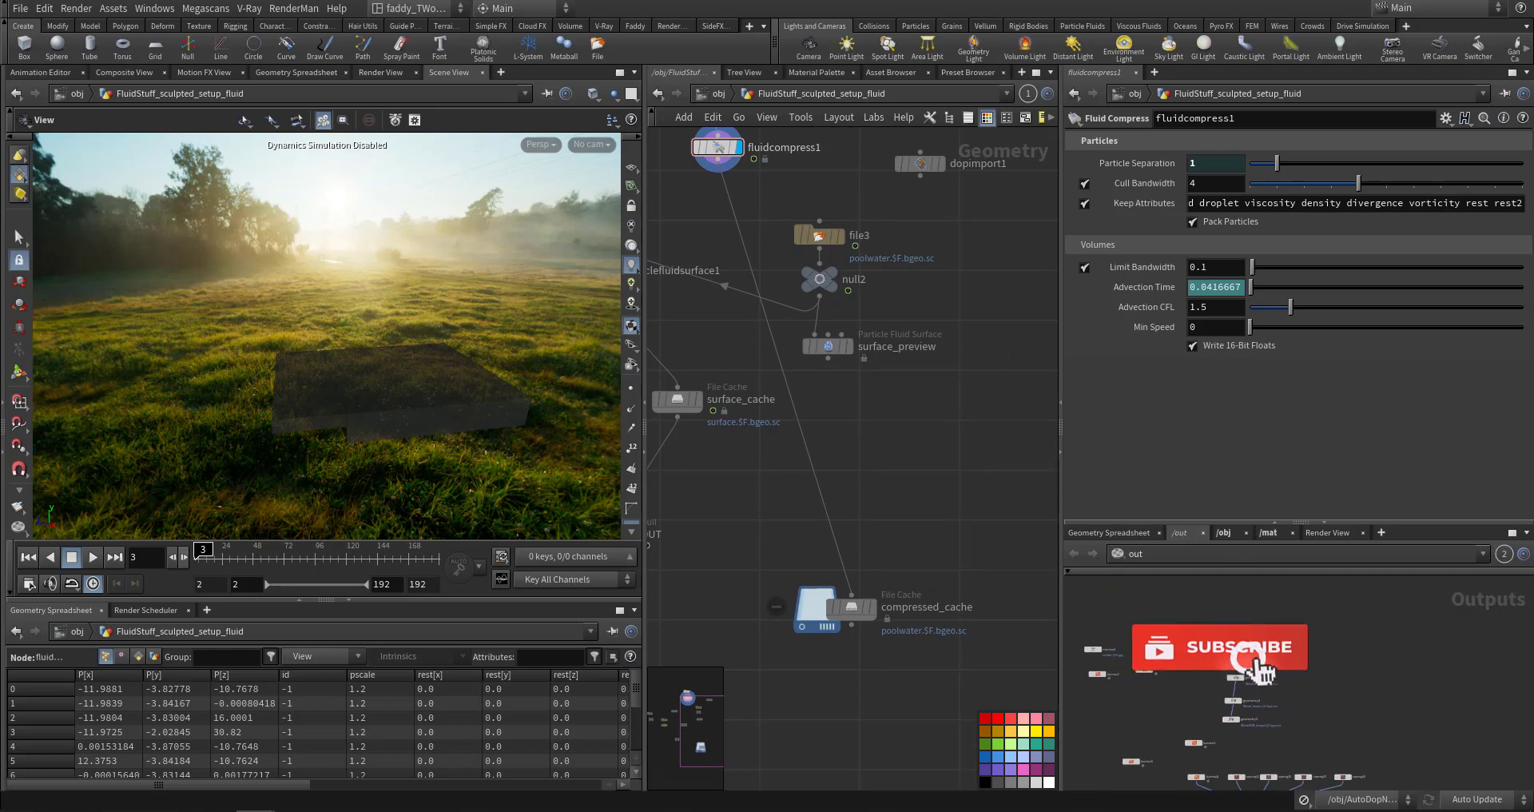
mouse_move(1194, 648)
middle_mouse_down()
mouse_move(1230, 657)
mouse_move(1165, 593)
mouse_move(1195, 658)
middle_mouse_up()
scroll(1165, 595, "down", 1)
middle_click_drag(904, 540, 934, 608)
middle_click_drag(934, 522, 957, 666)
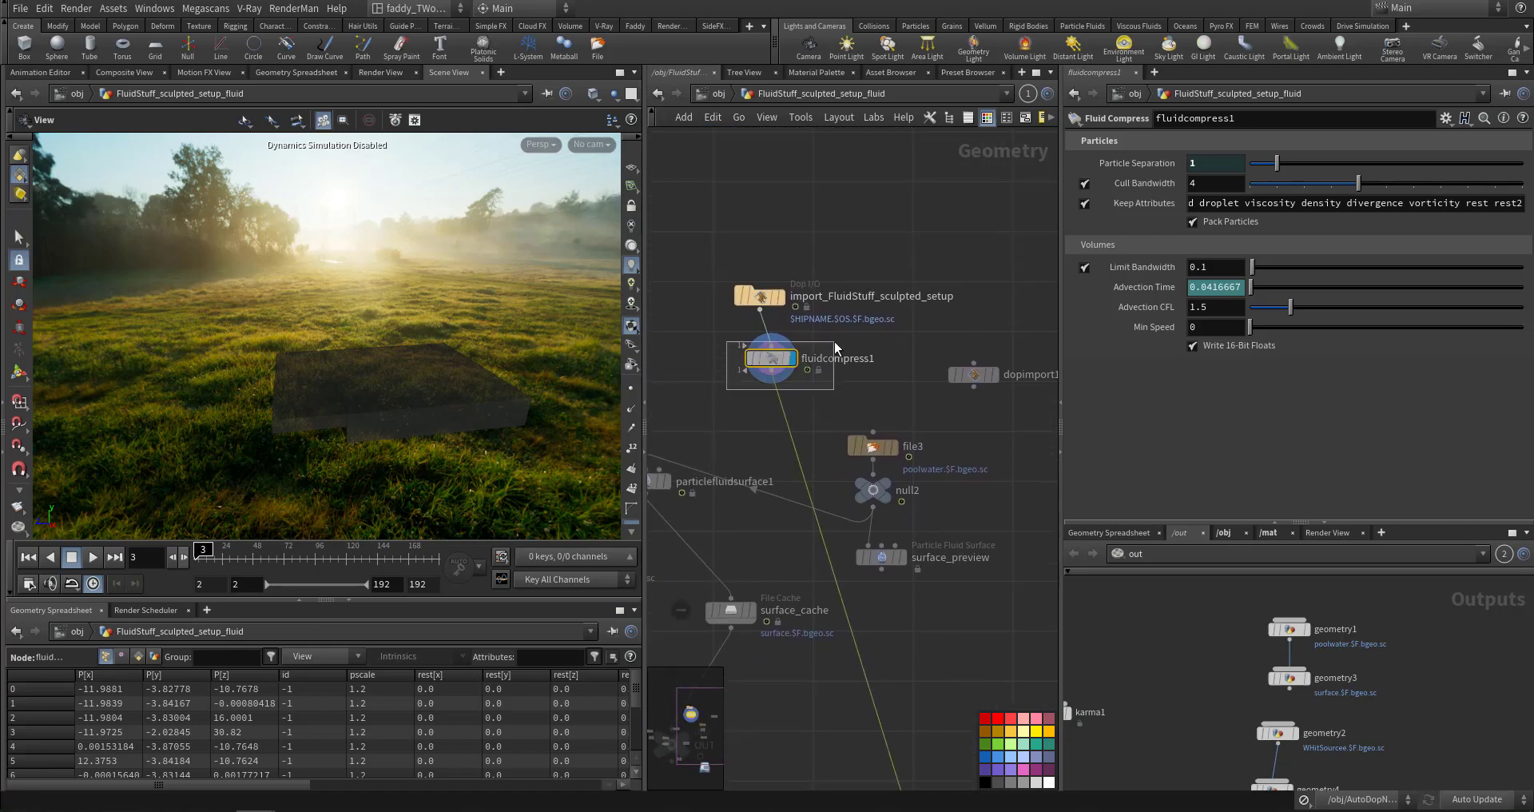
scroll(1187, 675, "up", 3)
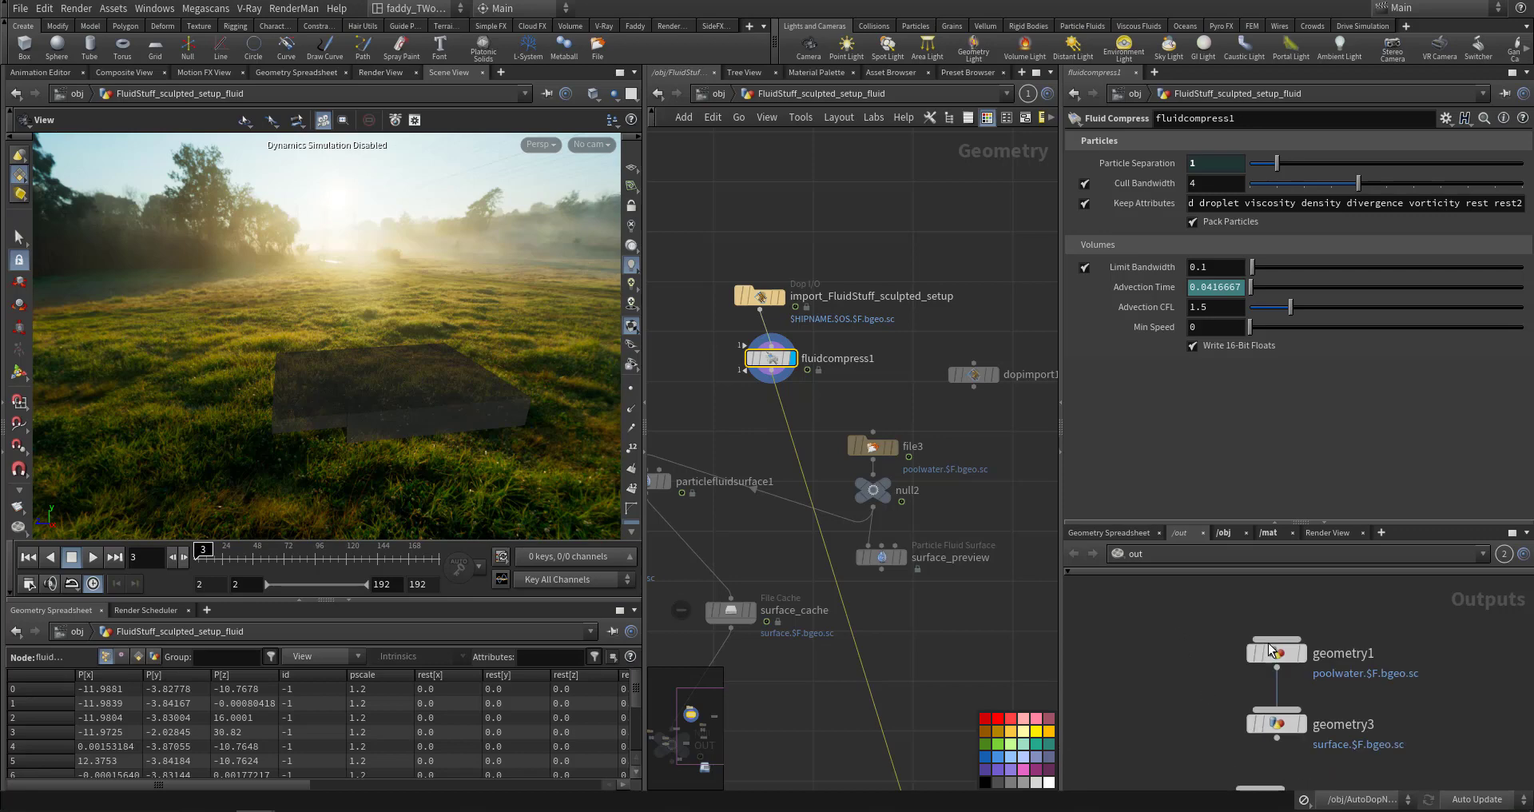
left_click(1272, 651)
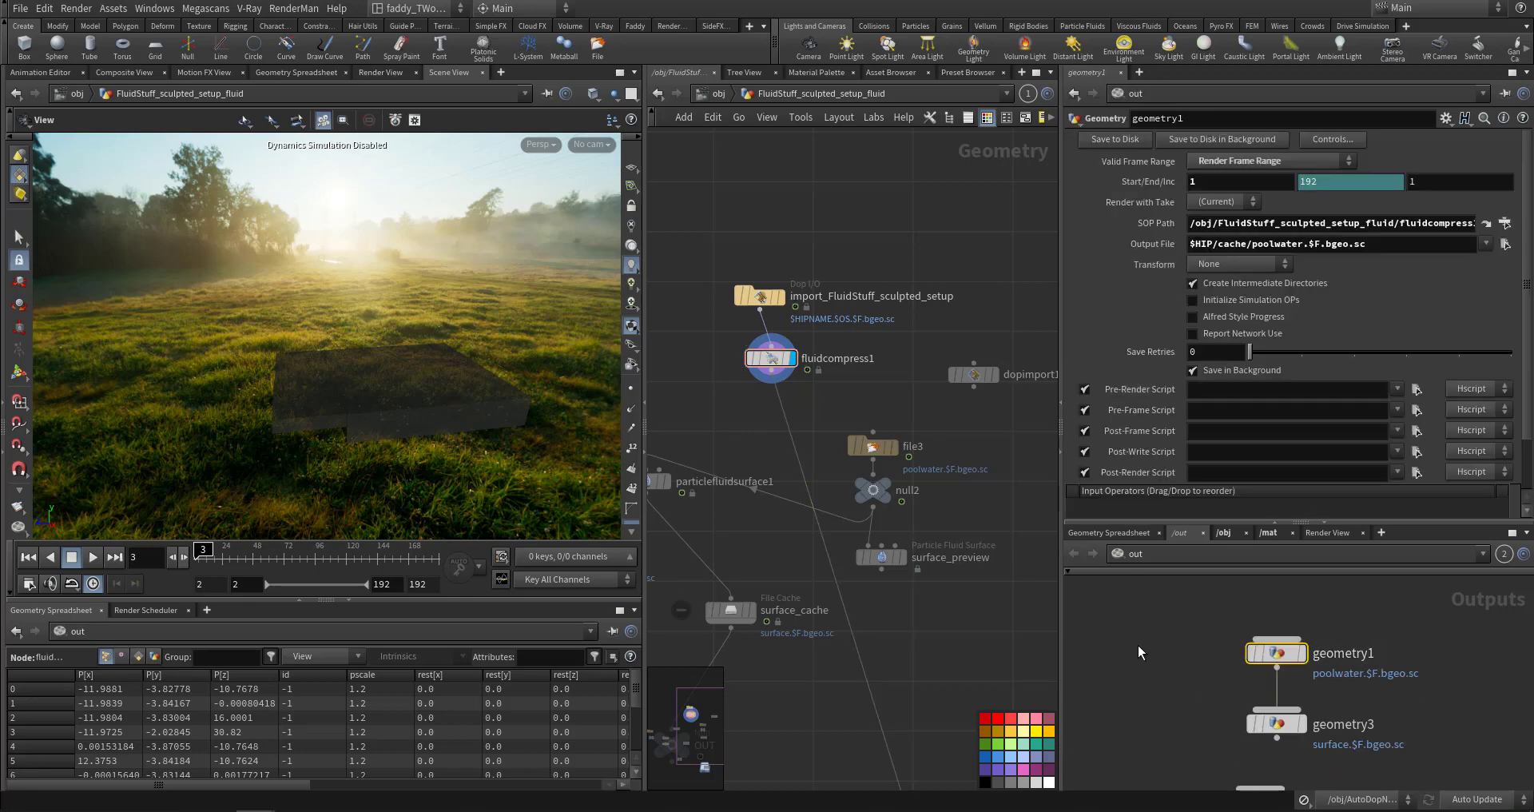
Add a new Geometry output node beside geometry1 and set its SOP Path to the fluidcompress1 node.
key("Tab")
type("geo")
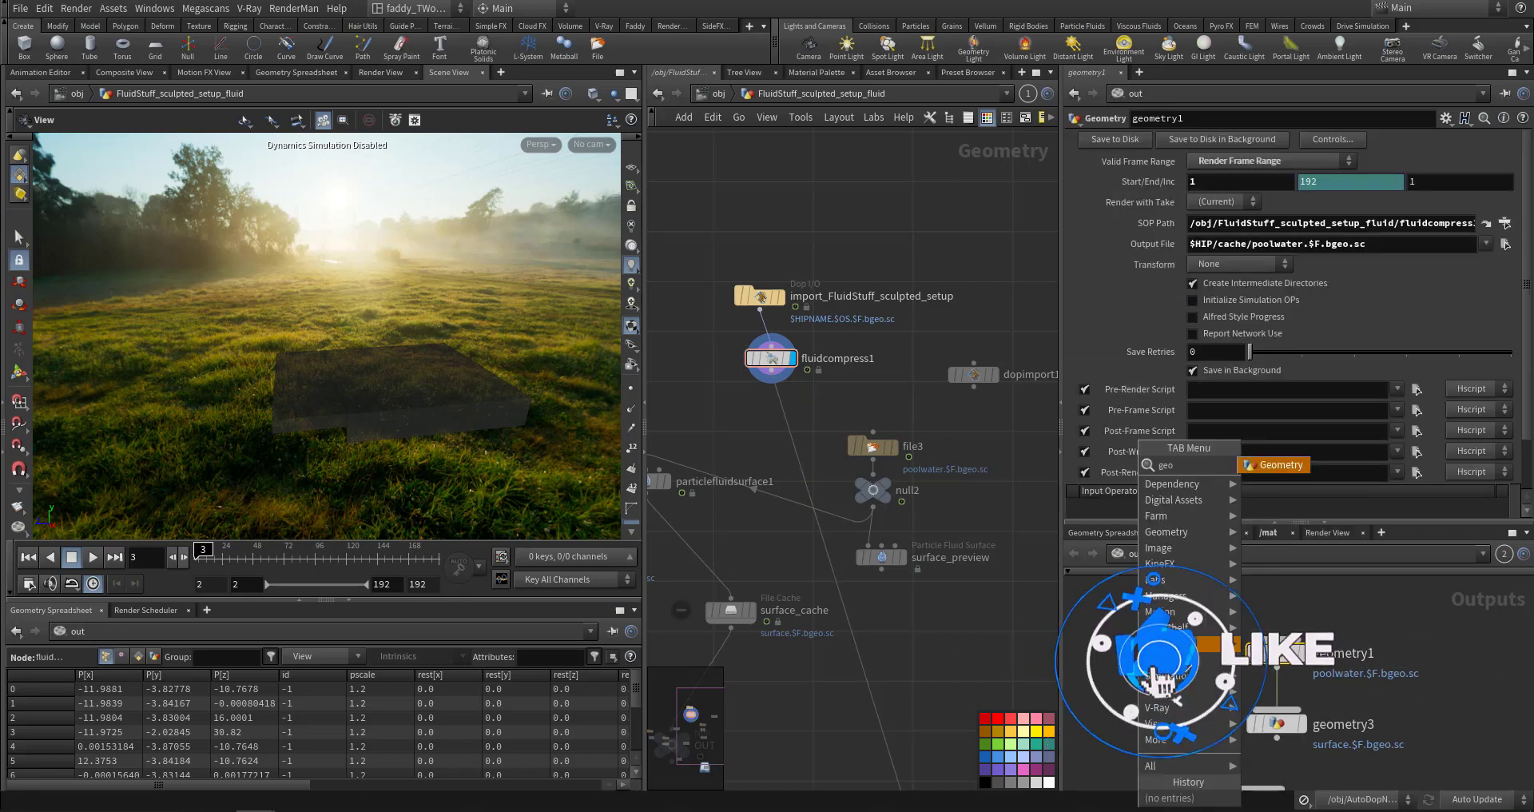
key("Return")
left_click(1143, 627)
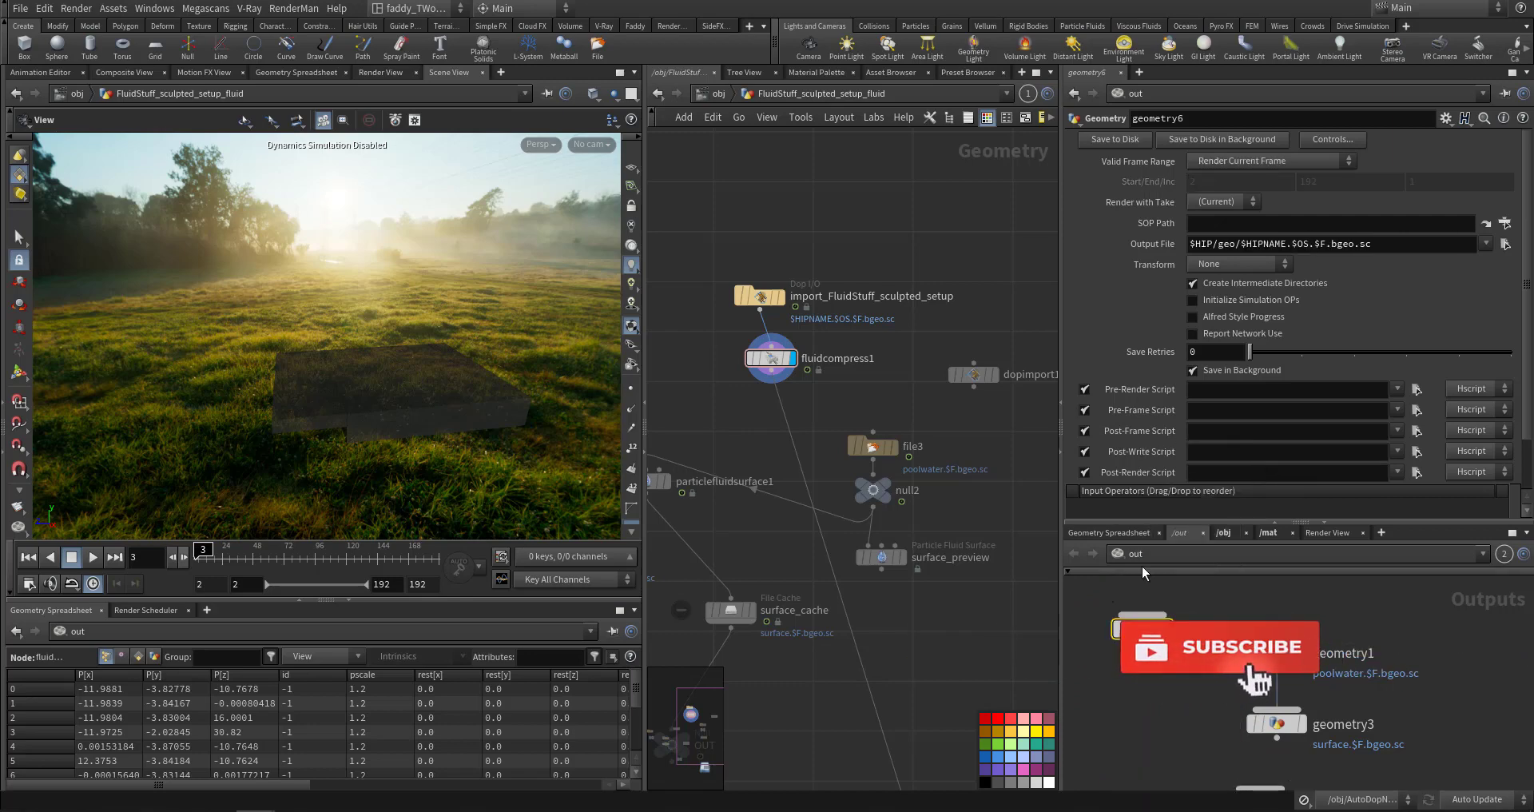
left_click_drag(771, 358, 1216, 220)
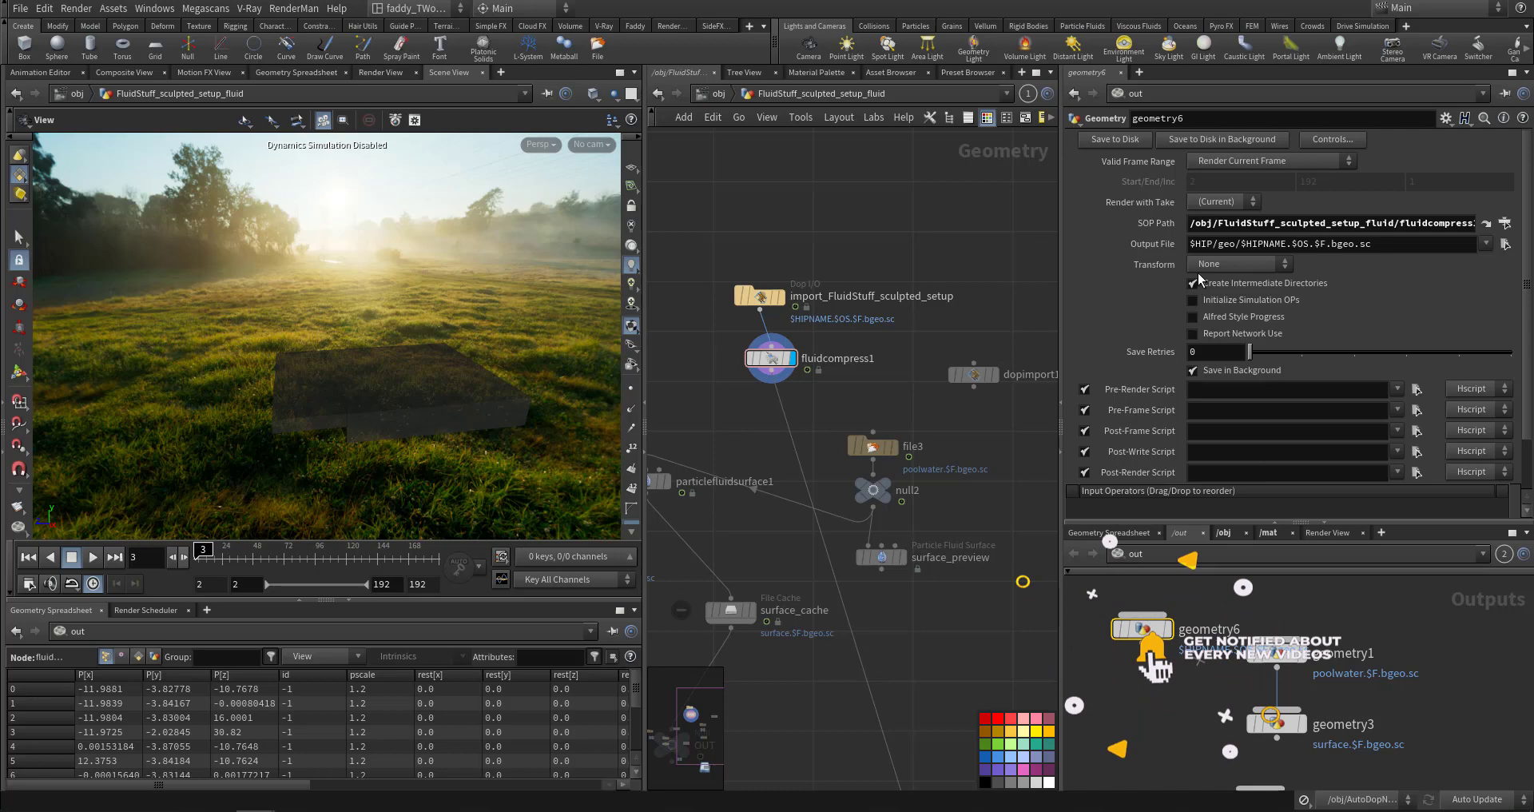
Set the new output node's Output File to $HIP/geo/$HIPNAME.fdgfd$OS.$F.bgeo.sc and copy the whole path.
key("Tab")
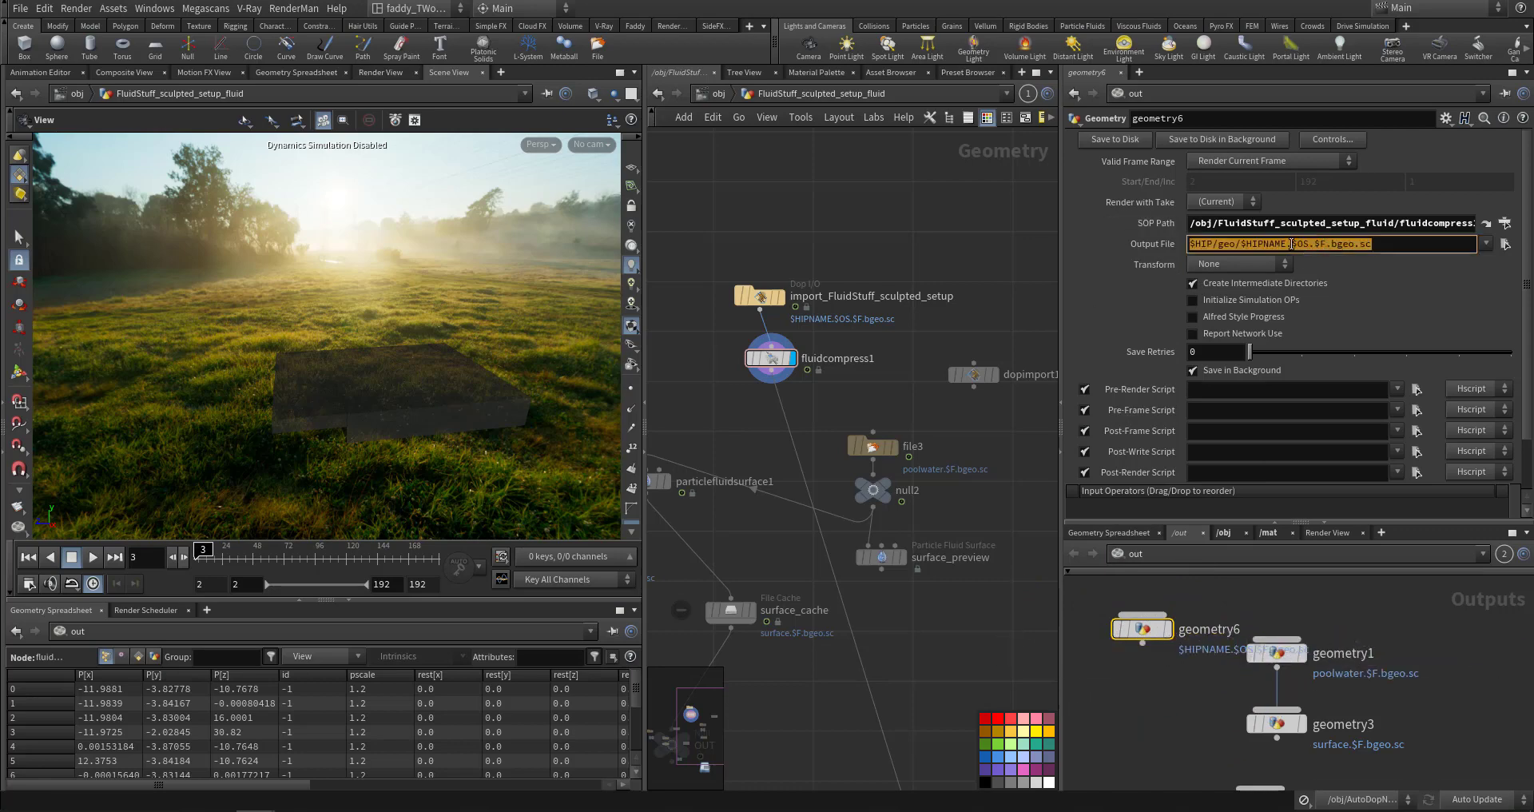
type("fdgfd")
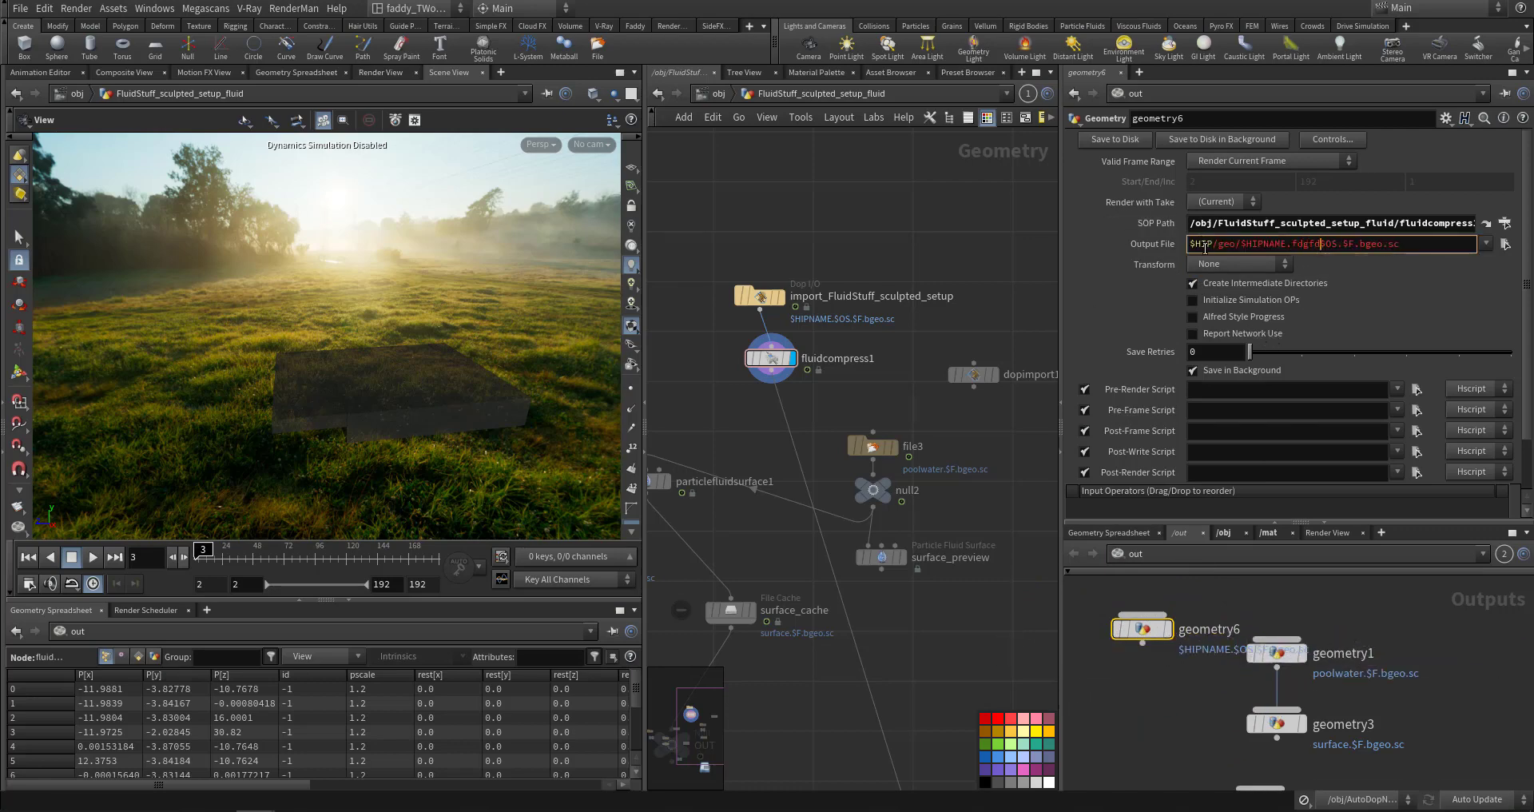
key("ctrl+a")
key("ctrl+c")
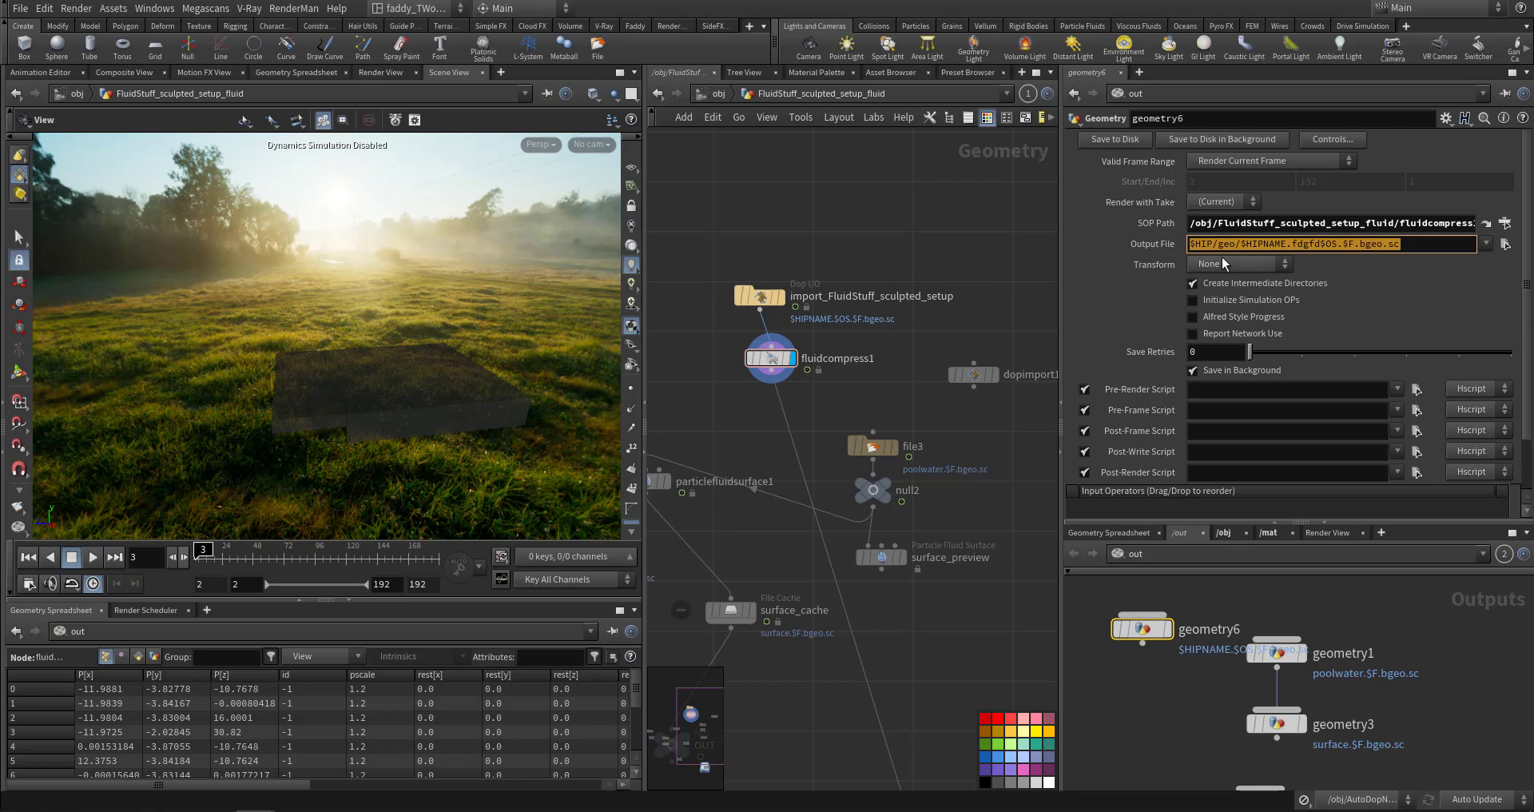
Add a File node below surface_preview and paste the copied $HIP/geo/$HIPNAME.fdgfd$OS.$F.bgeo.sc path as its Geometry File.
middle_click_drag(928, 608, 948, 527)
key("Tab")
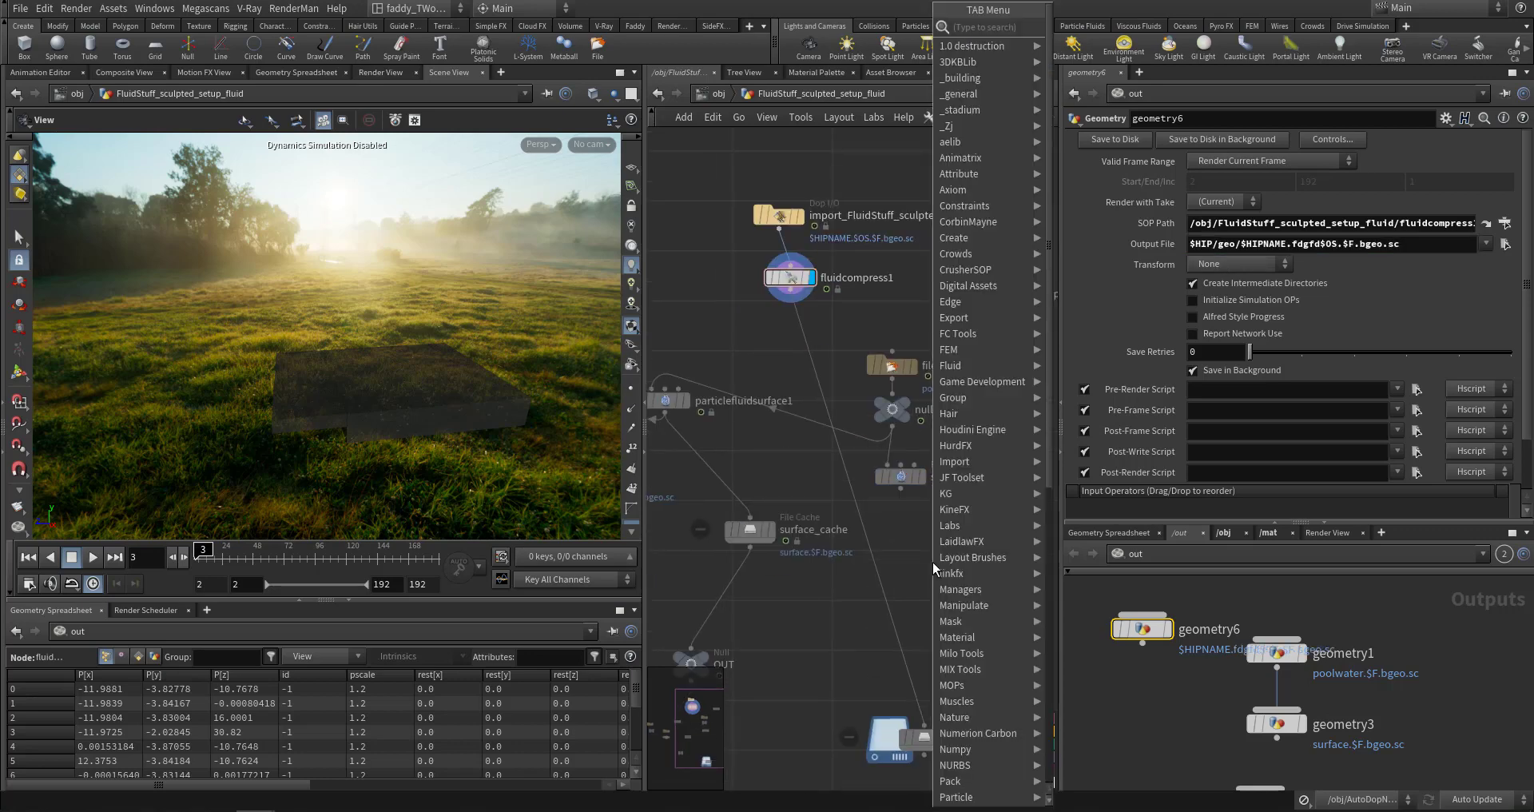
type("fil")
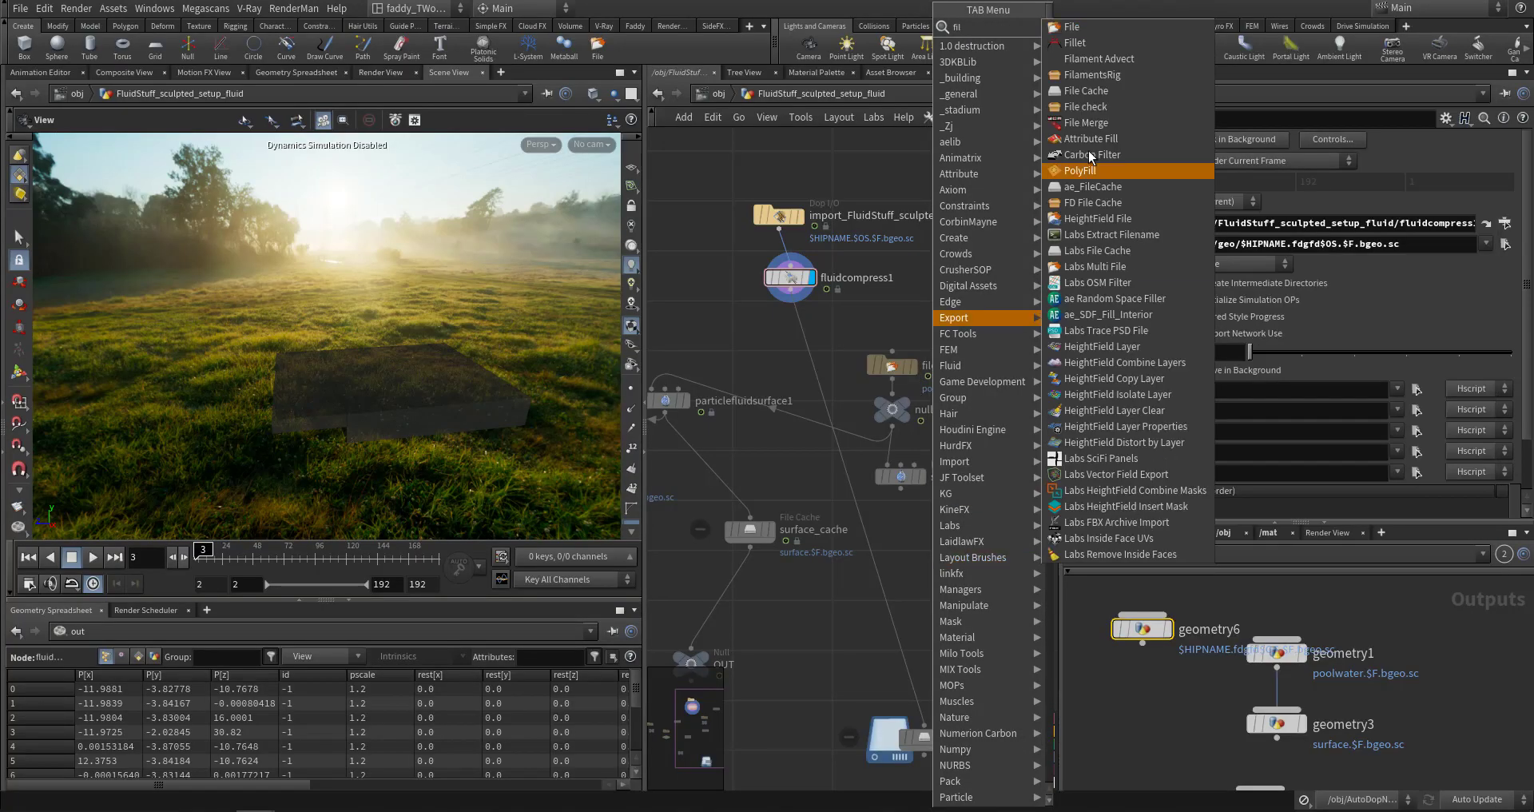
left_click(1095, 31)
left_click(946, 553)
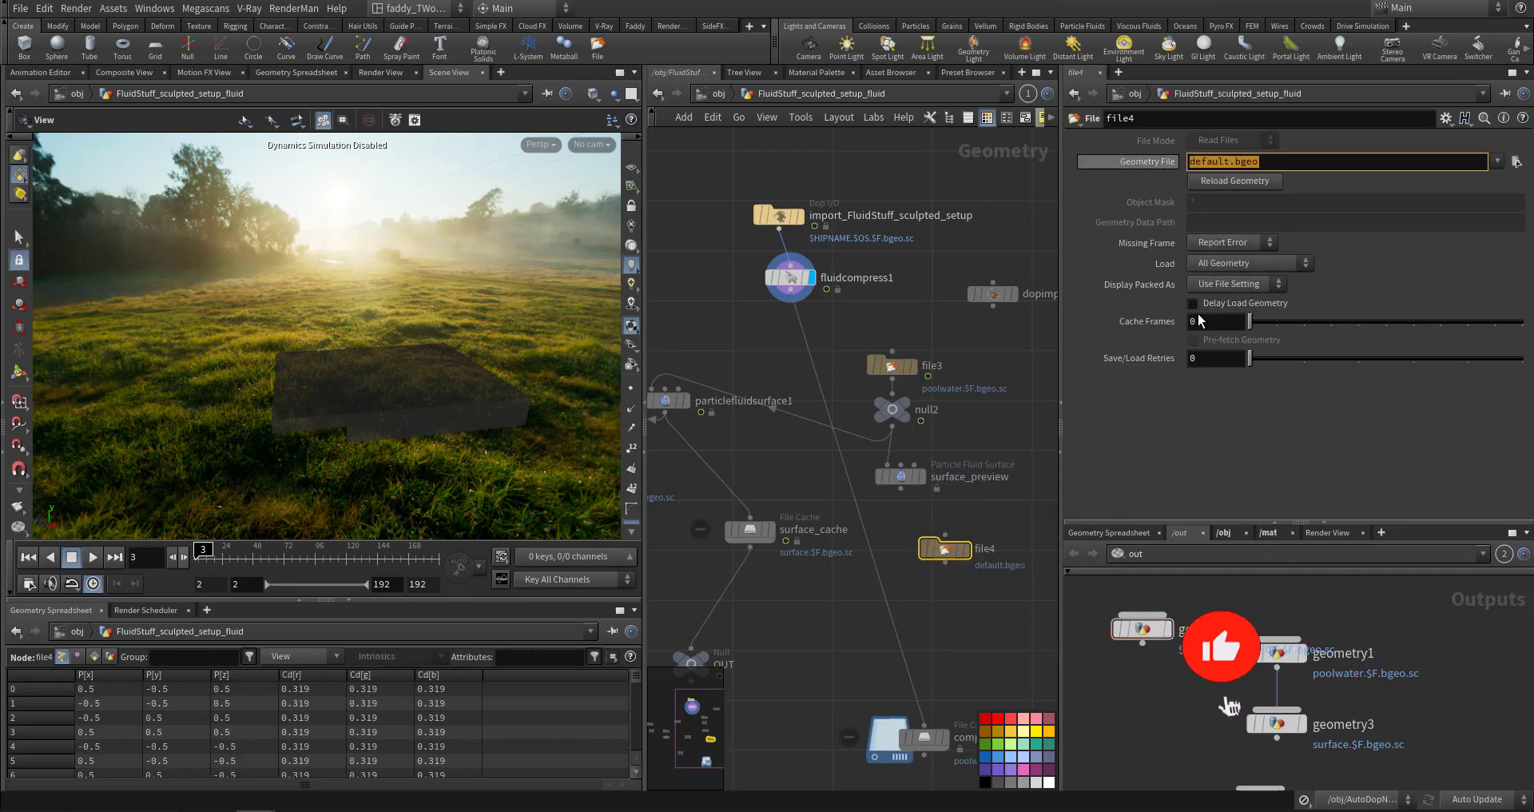
key("ctrl+v")
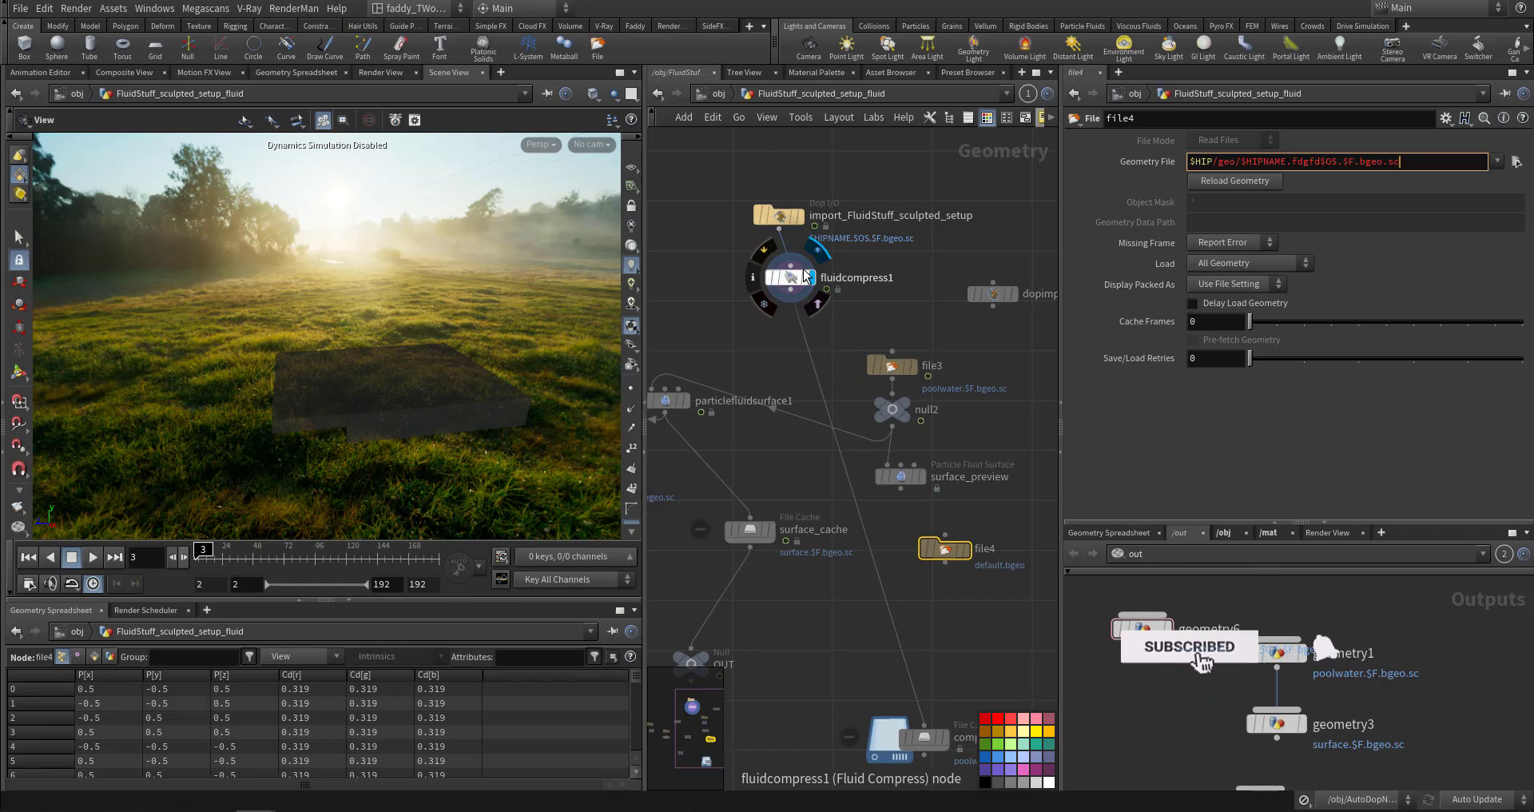
left_click(1171, 680)
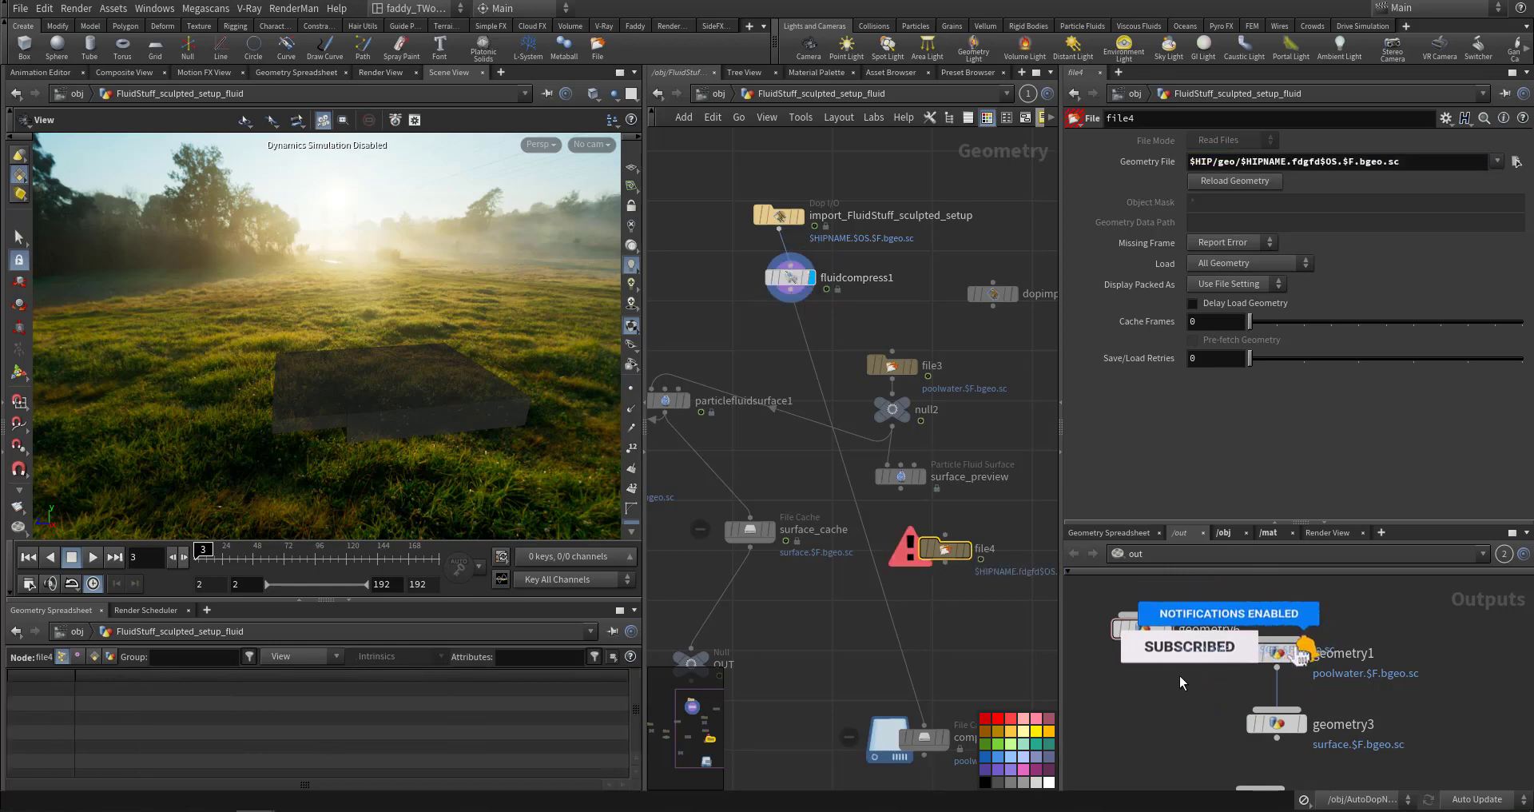
Review the output nodes geometry6, geometry1 and geometry2 and the whitewater output chain beneath them.
left_click(1143, 628)
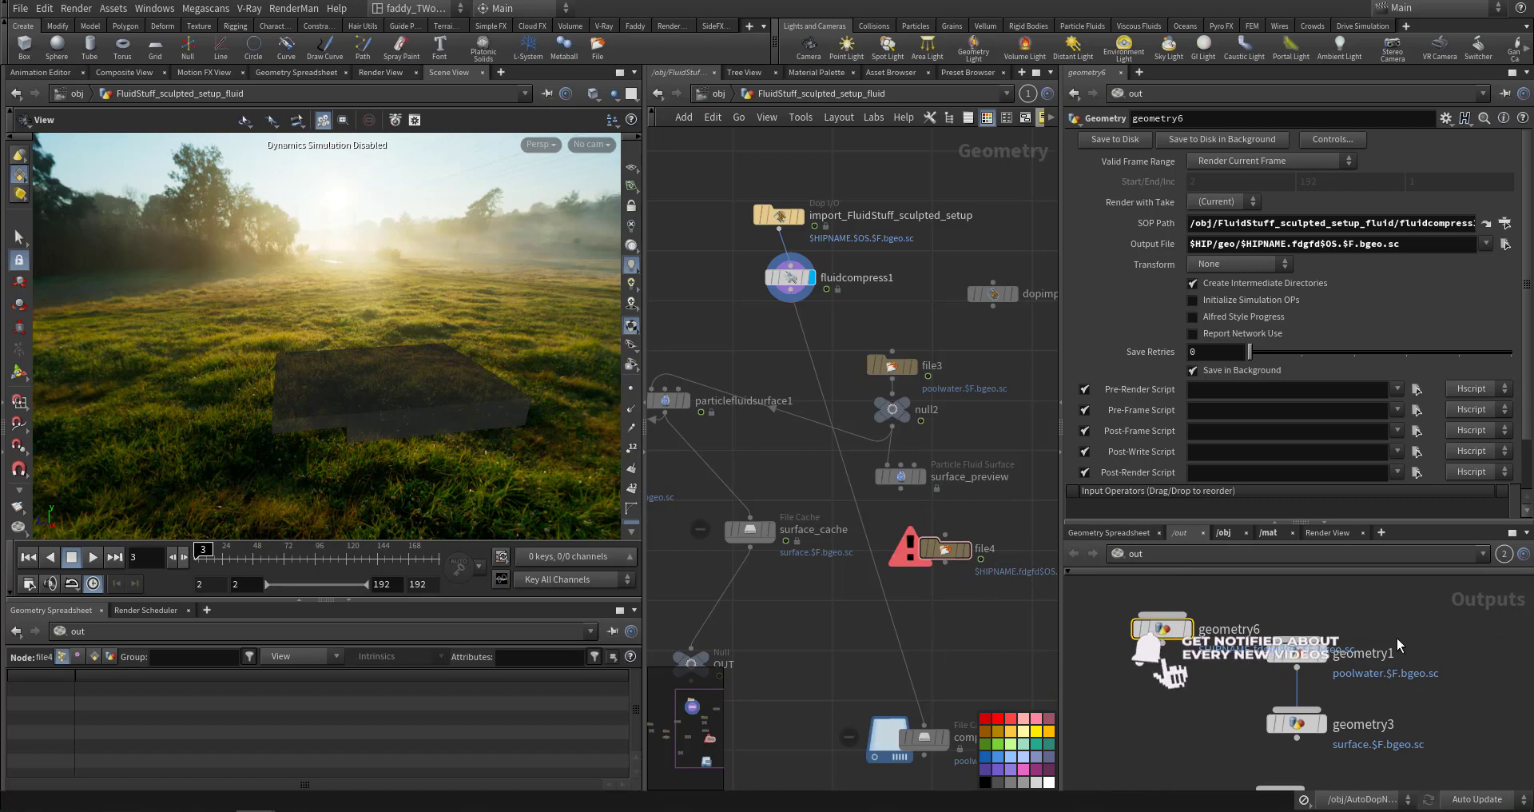
scroll(1414, 692, "down", 3)
scroll(1364, 723, "up", 3)
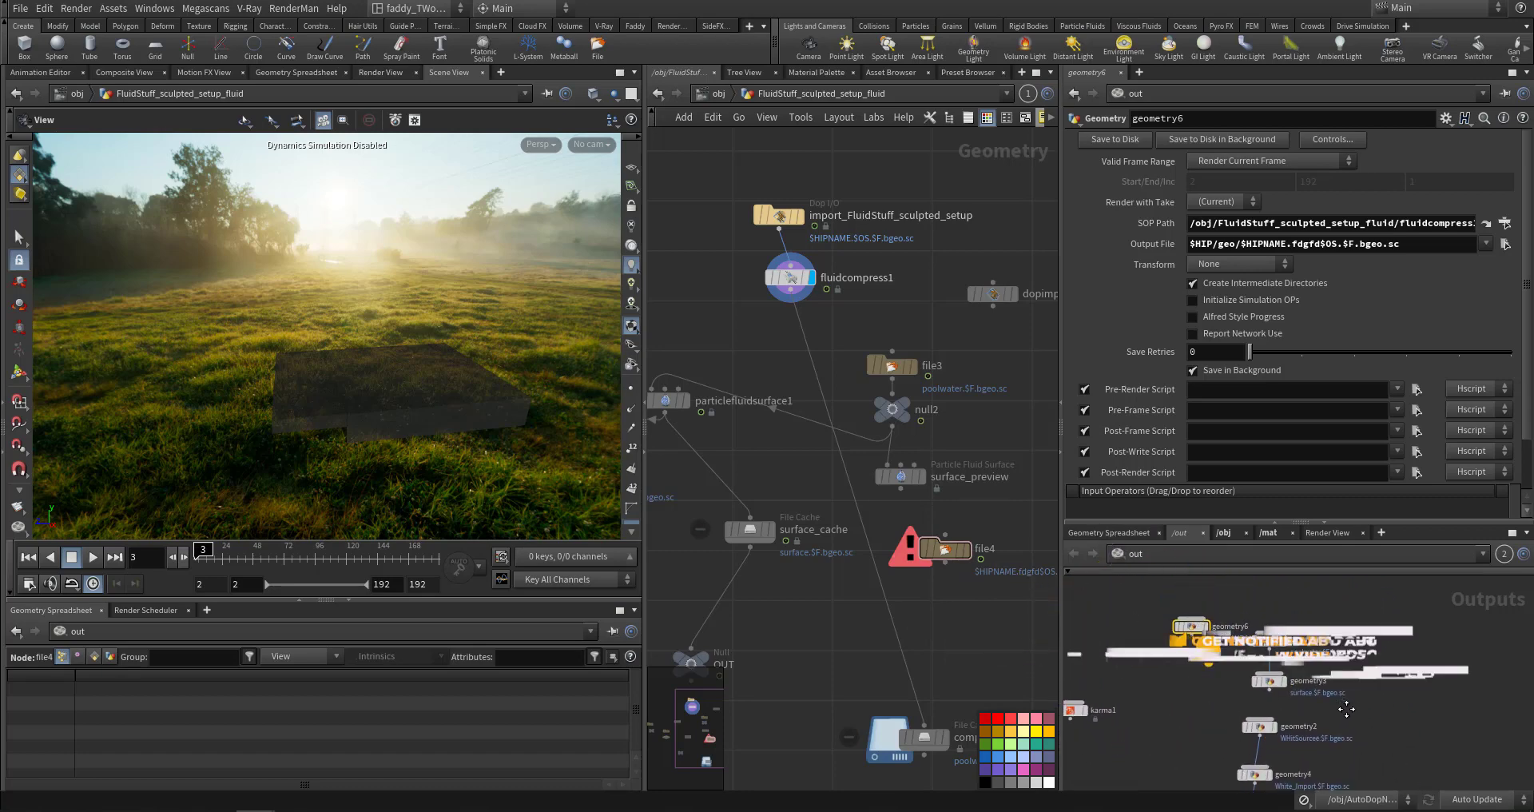
left_click_drag(1228, 680, 1228, 680)
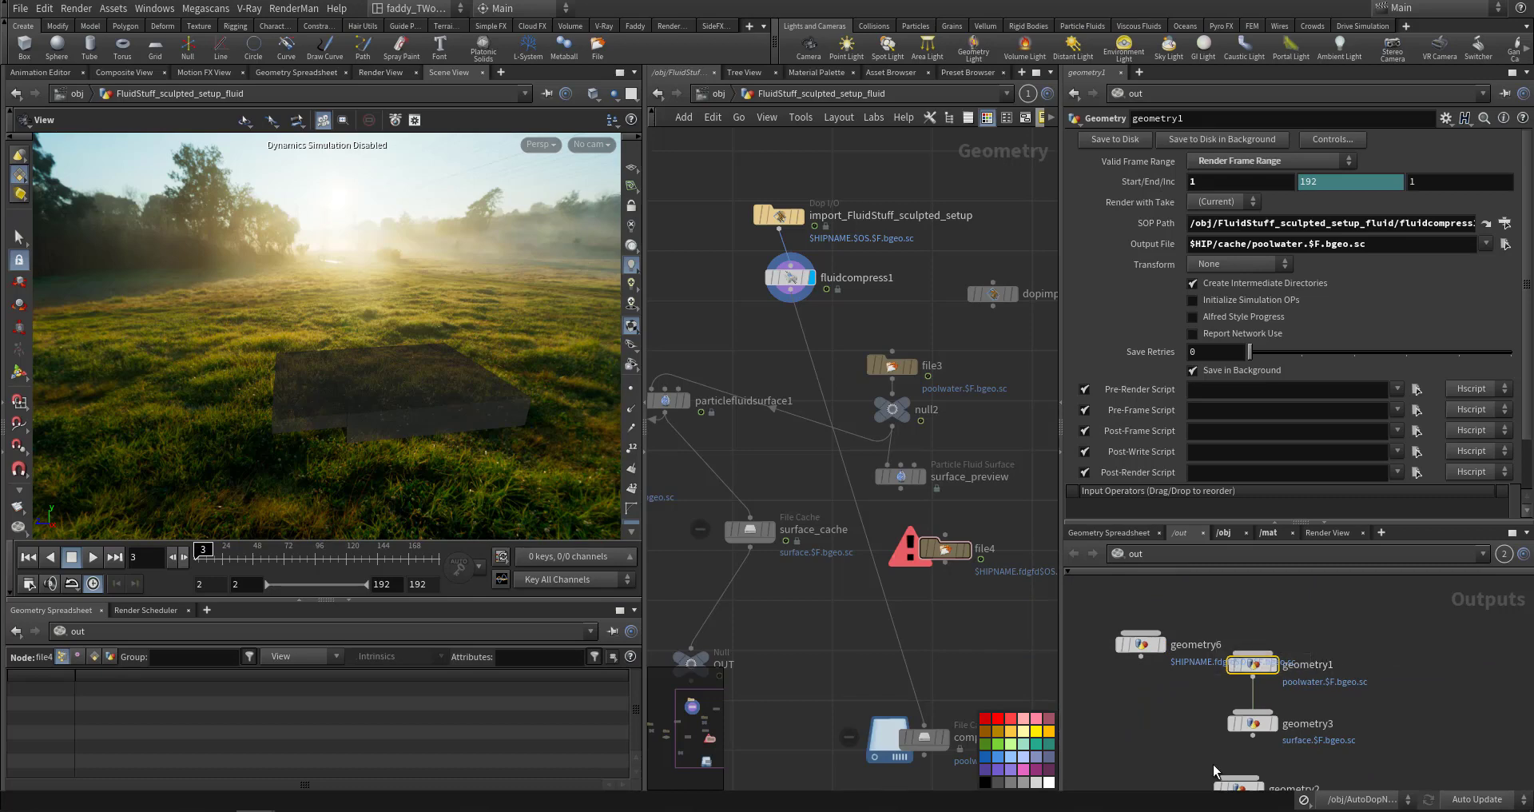
middle_click_drag(1207, 739, 1206, 655)
left_click(1260, 681)
left_click(1249, 673)
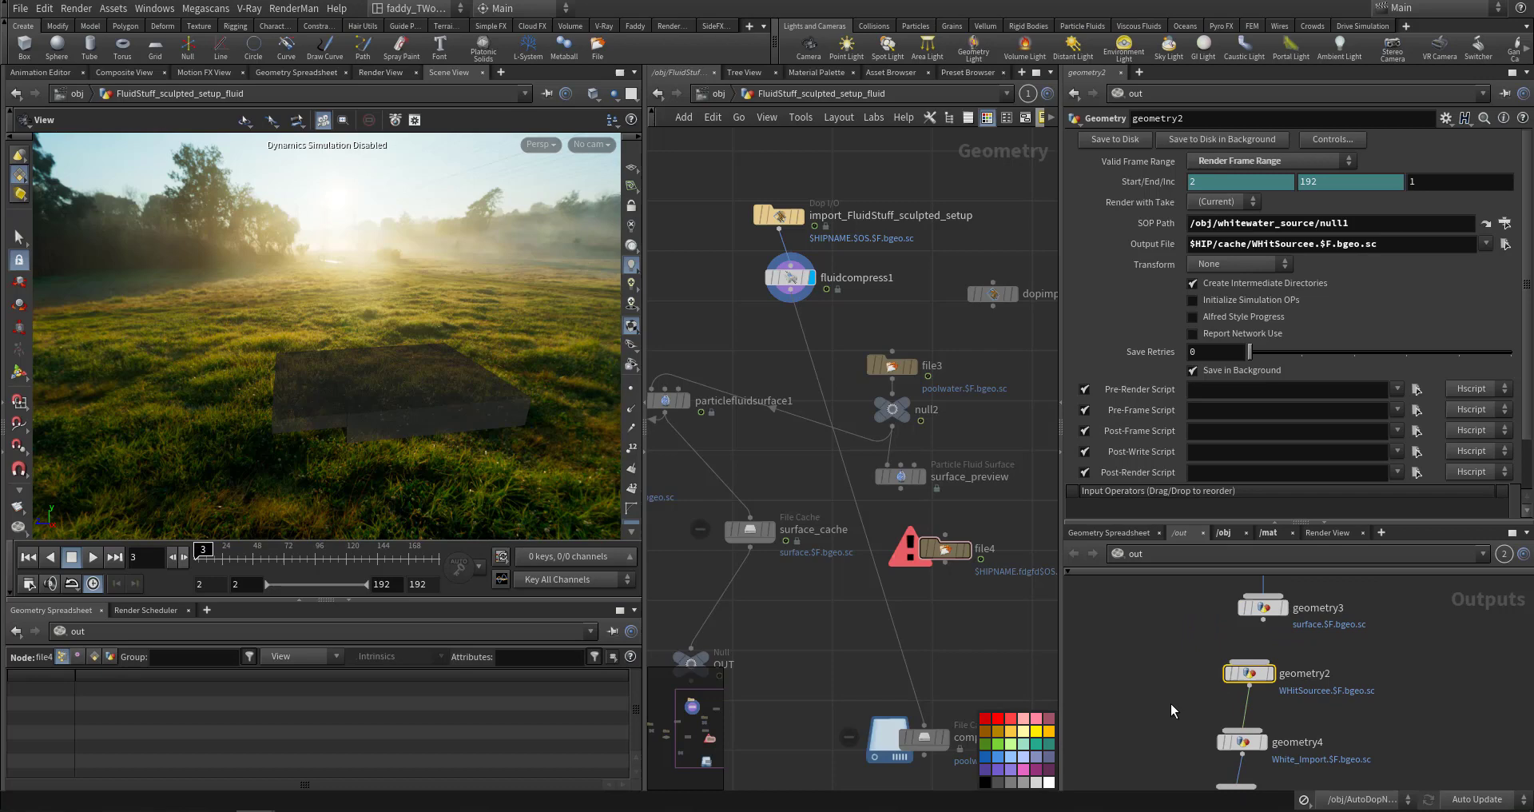
middle_click_drag(1234, 757, 1274, 725)
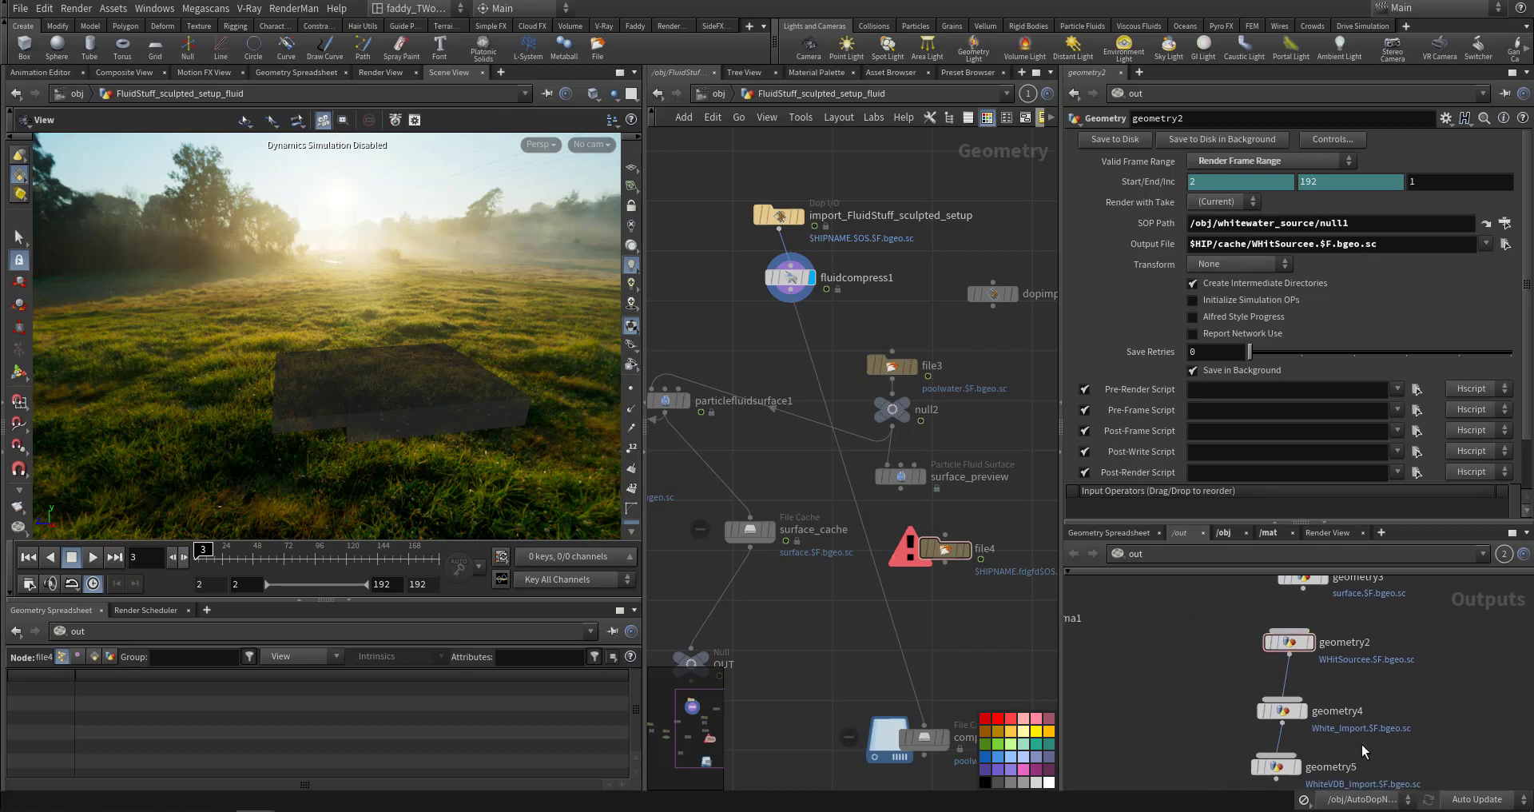
Check the render control overrides of geometry6, then close them without rendering.
scroll(1252, 703, "down", 3)
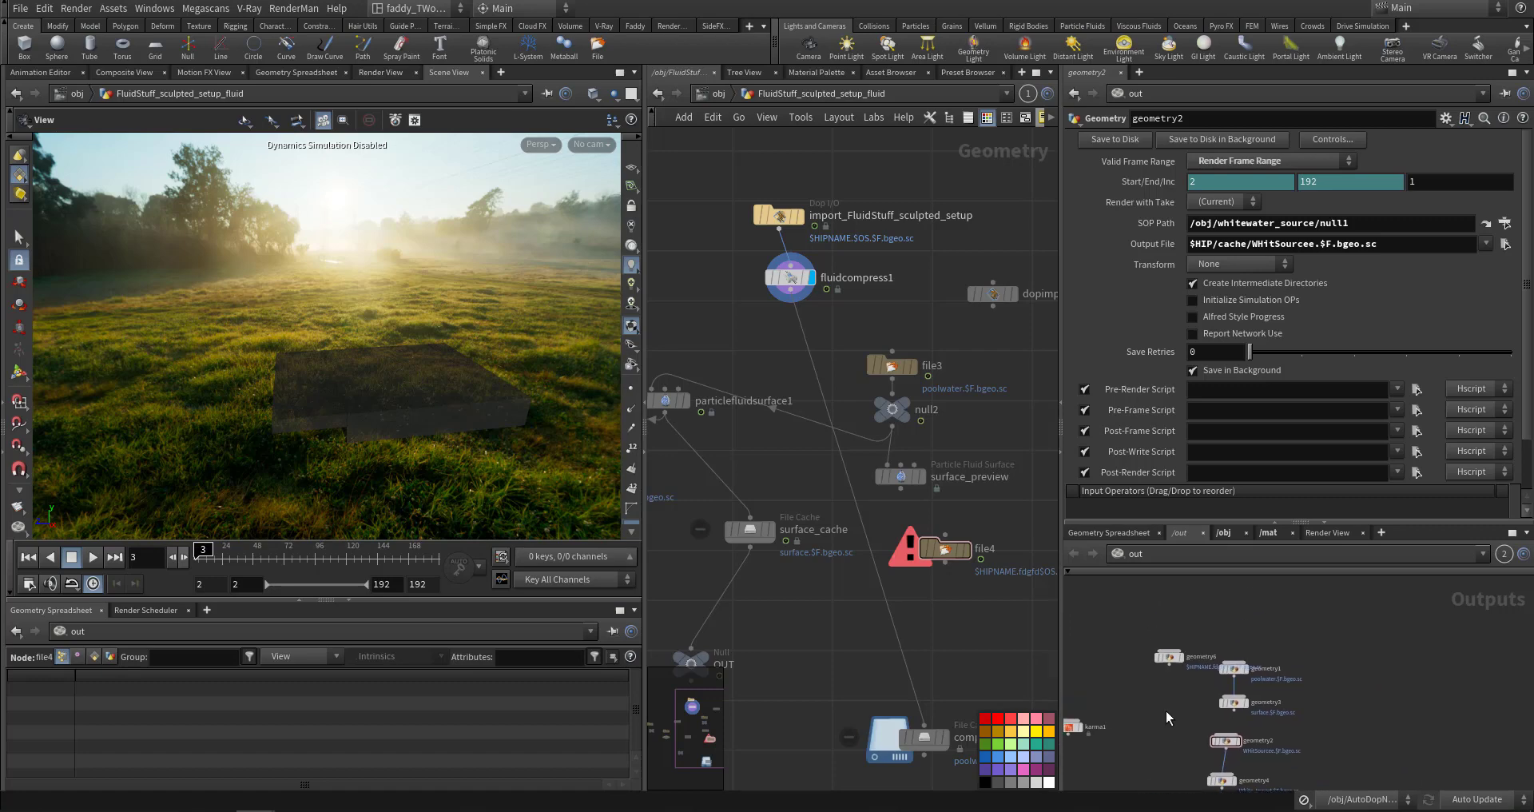
scroll(1140, 662, "up", 3)
left_click(1189, 700)
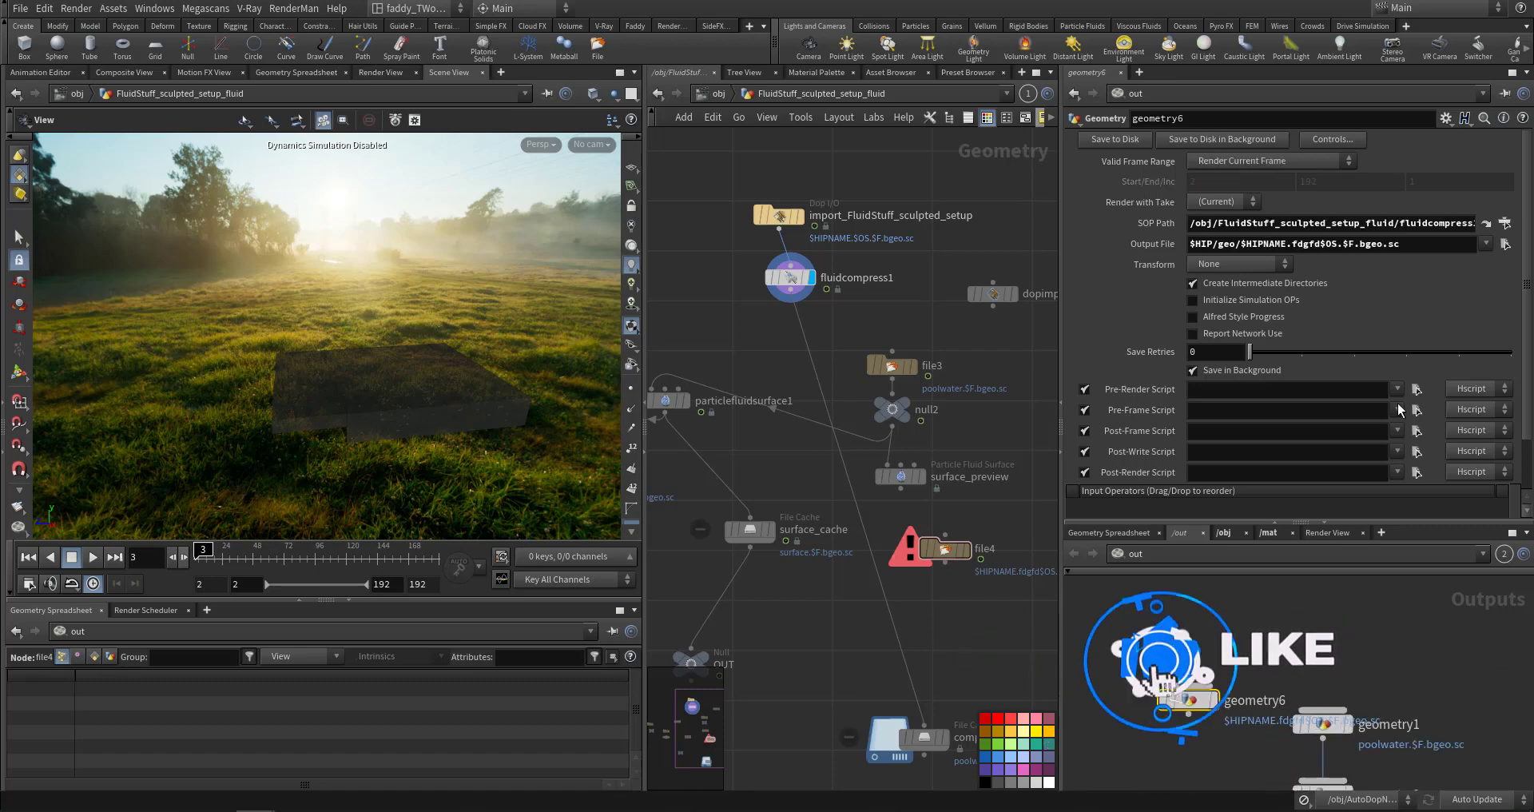
left_click(1349, 145)
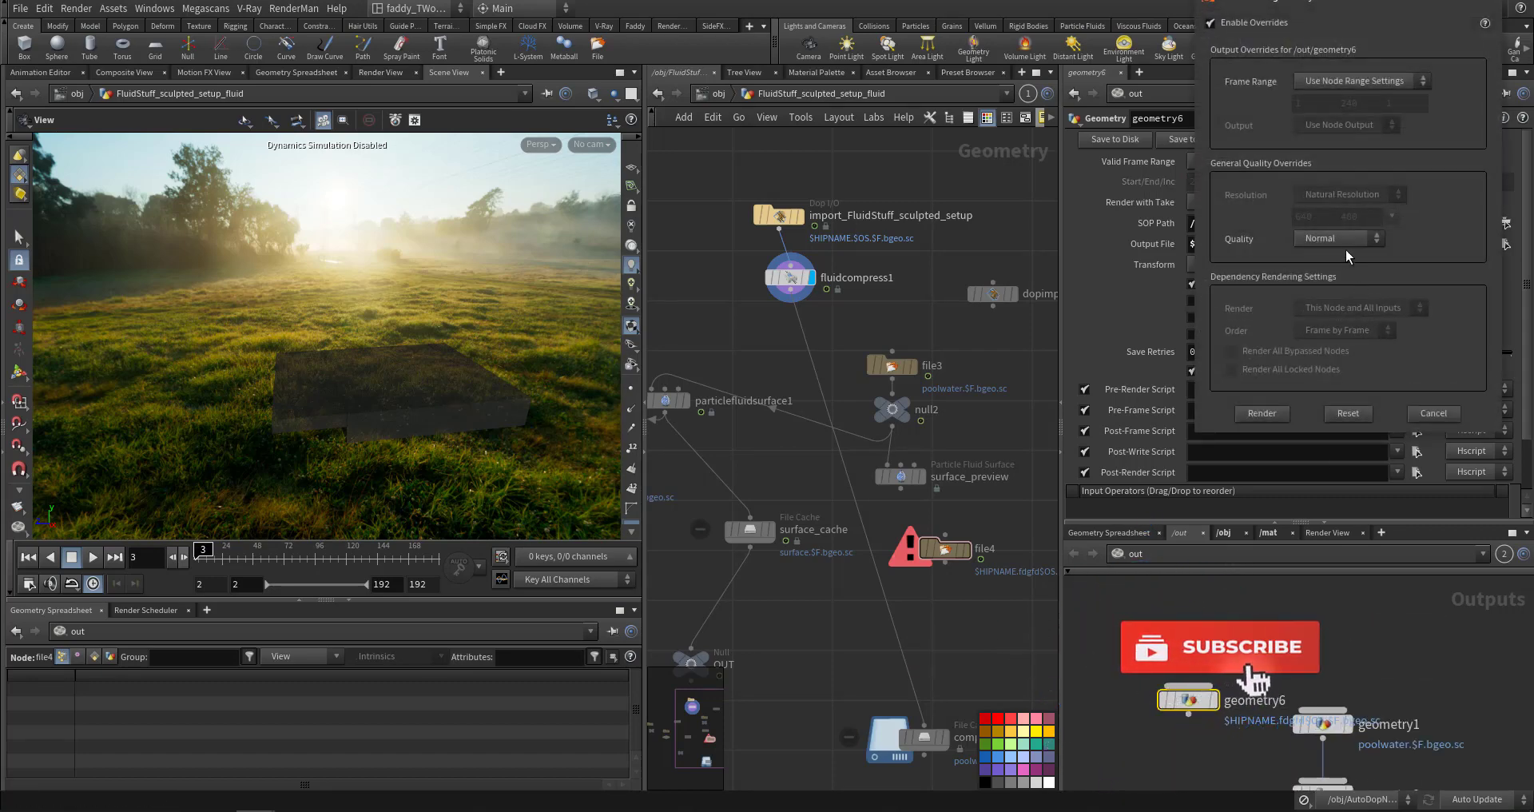
left_click(1437, 414)
Examine the Frame by Frame and Node by Node order options in geometry3's render controls, cancel, and recheck geometry1 and geometry3.
middle_click_drag(1394, 671, 1348, 507)
left_click(1277, 629)
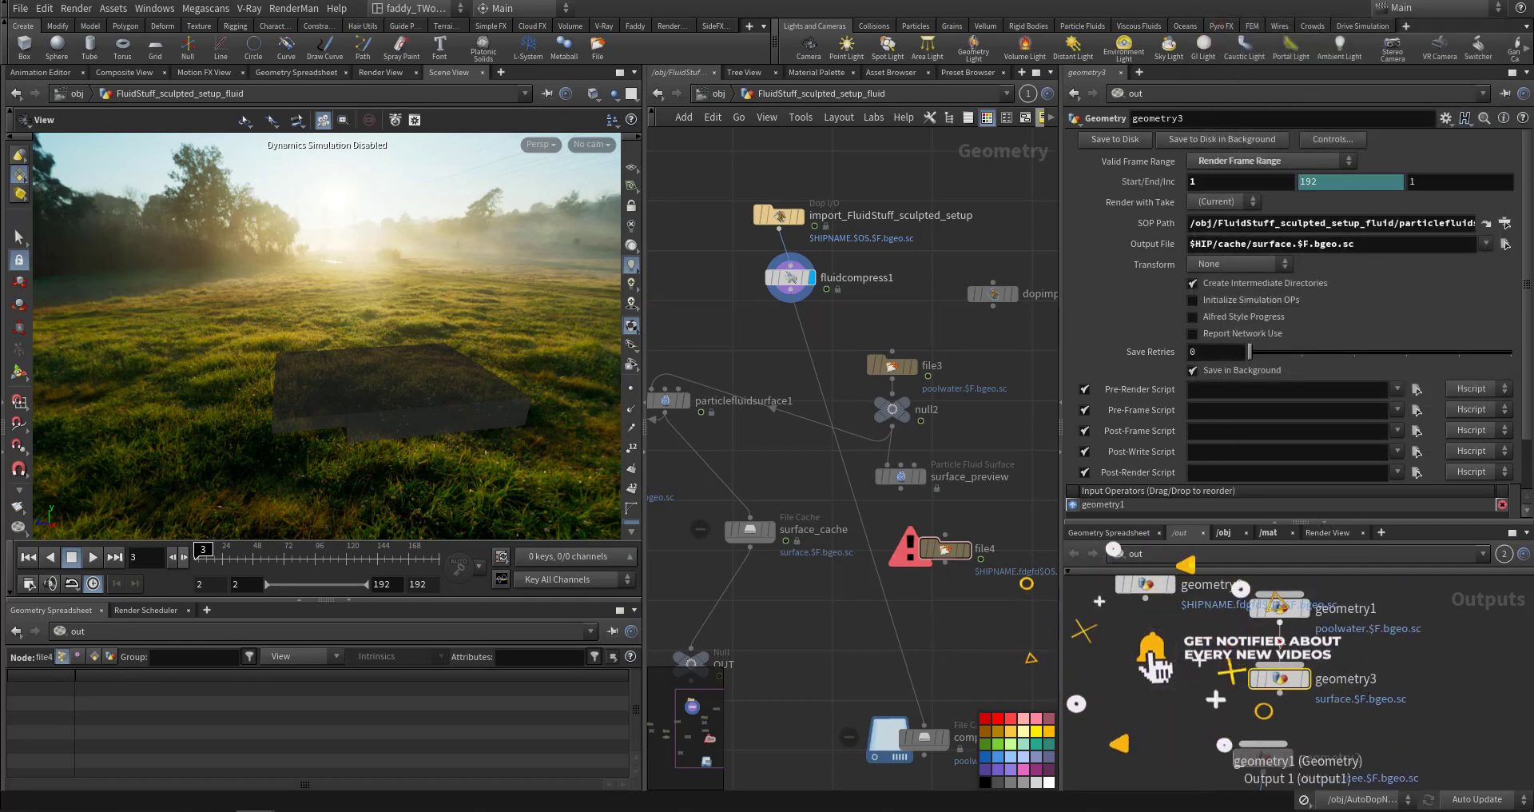
left_click(1341, 141)
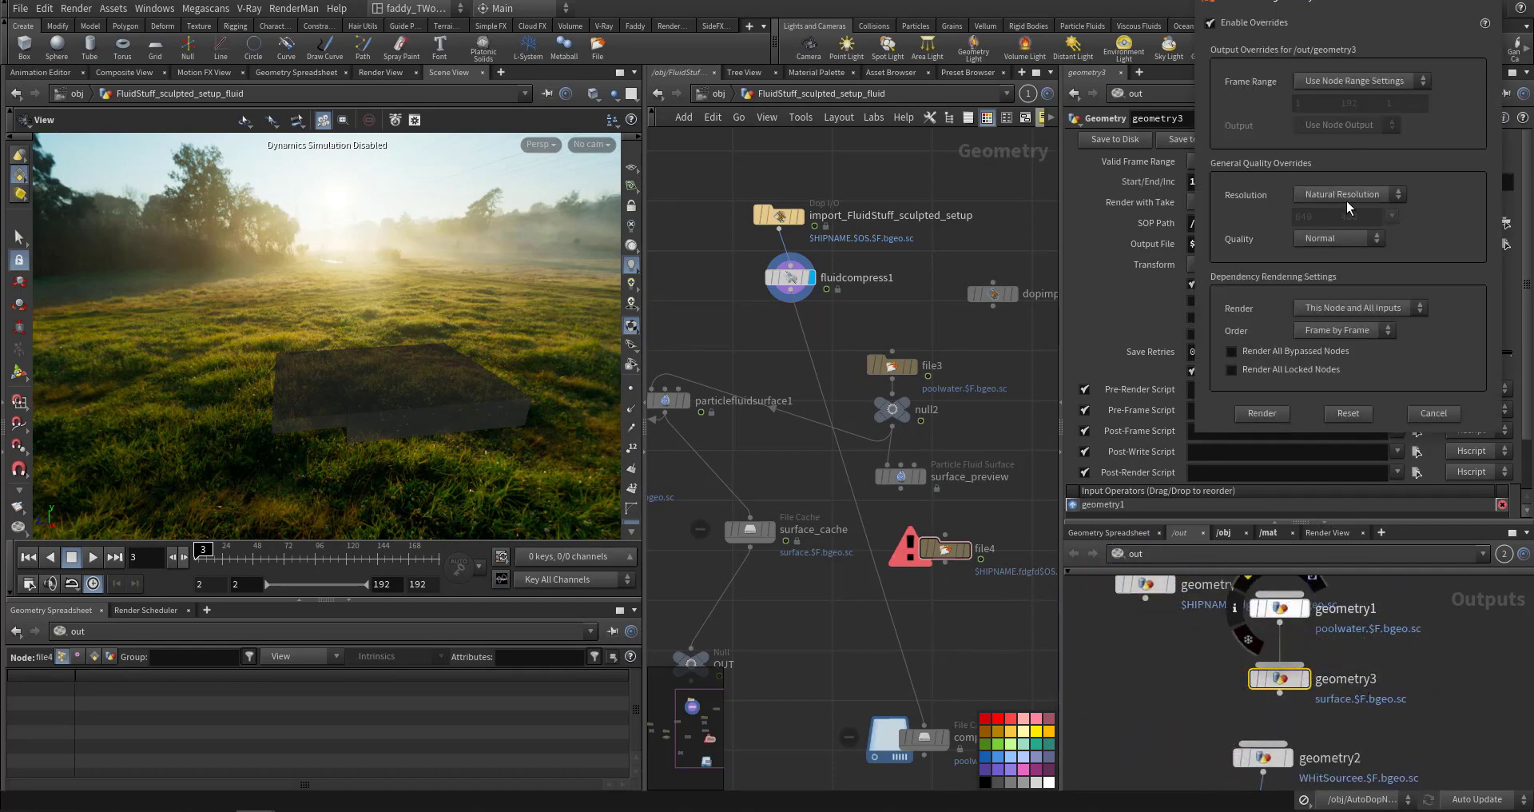
left_click(1359, 333)
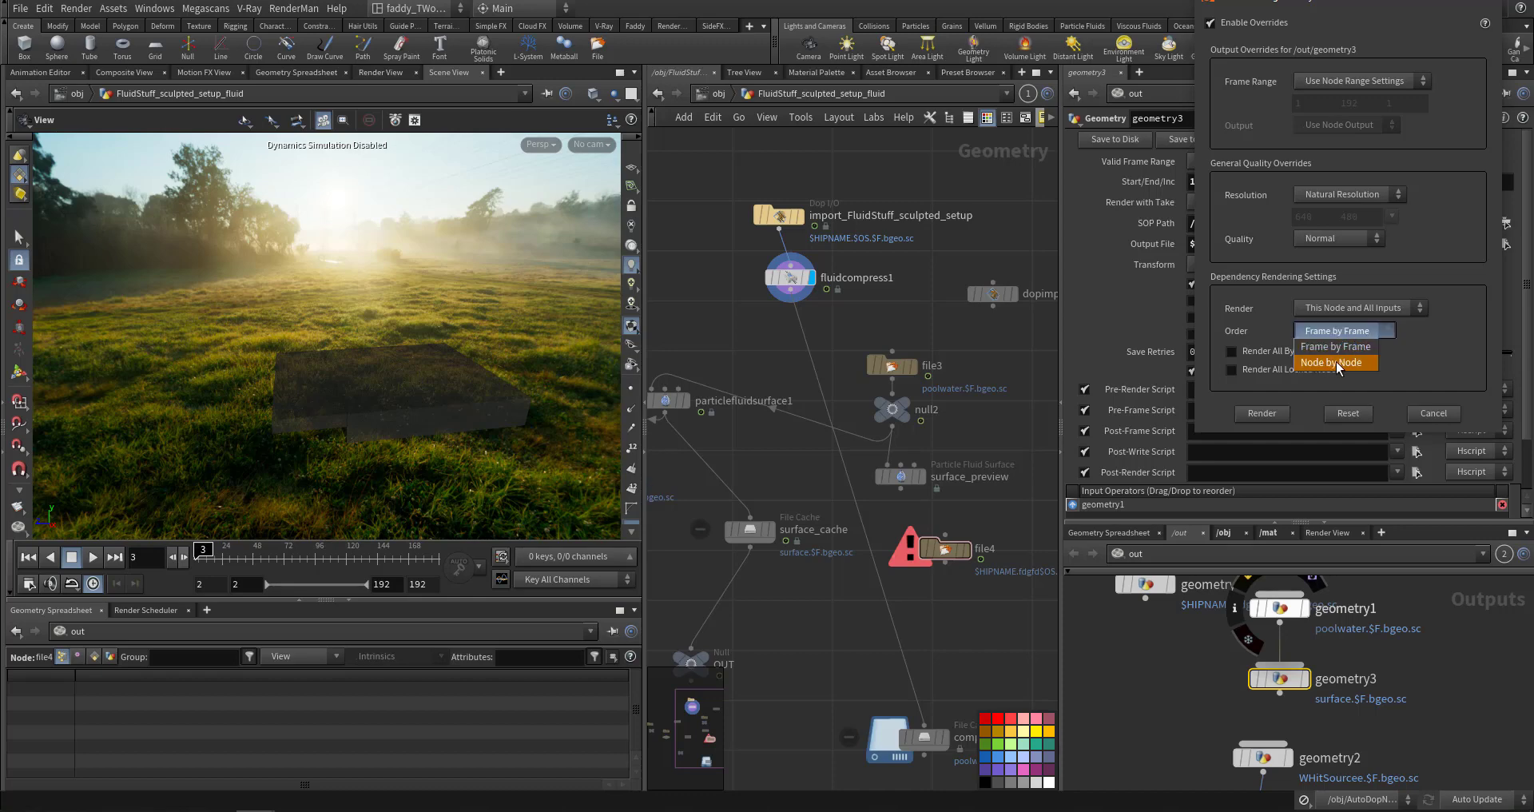
left_click(1445, 413)
left_click(1445, 413)
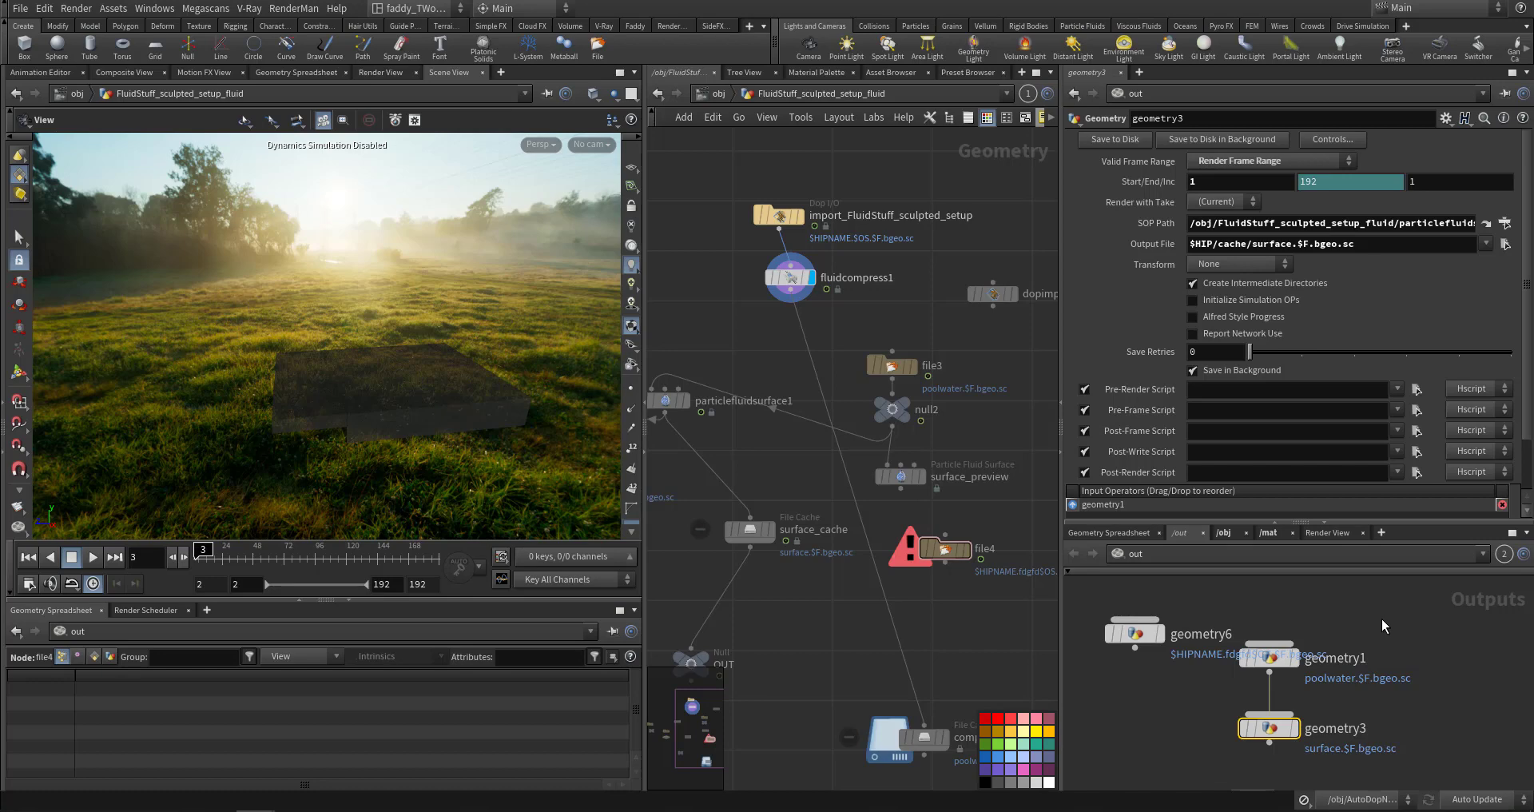
left_click(1271, 657)
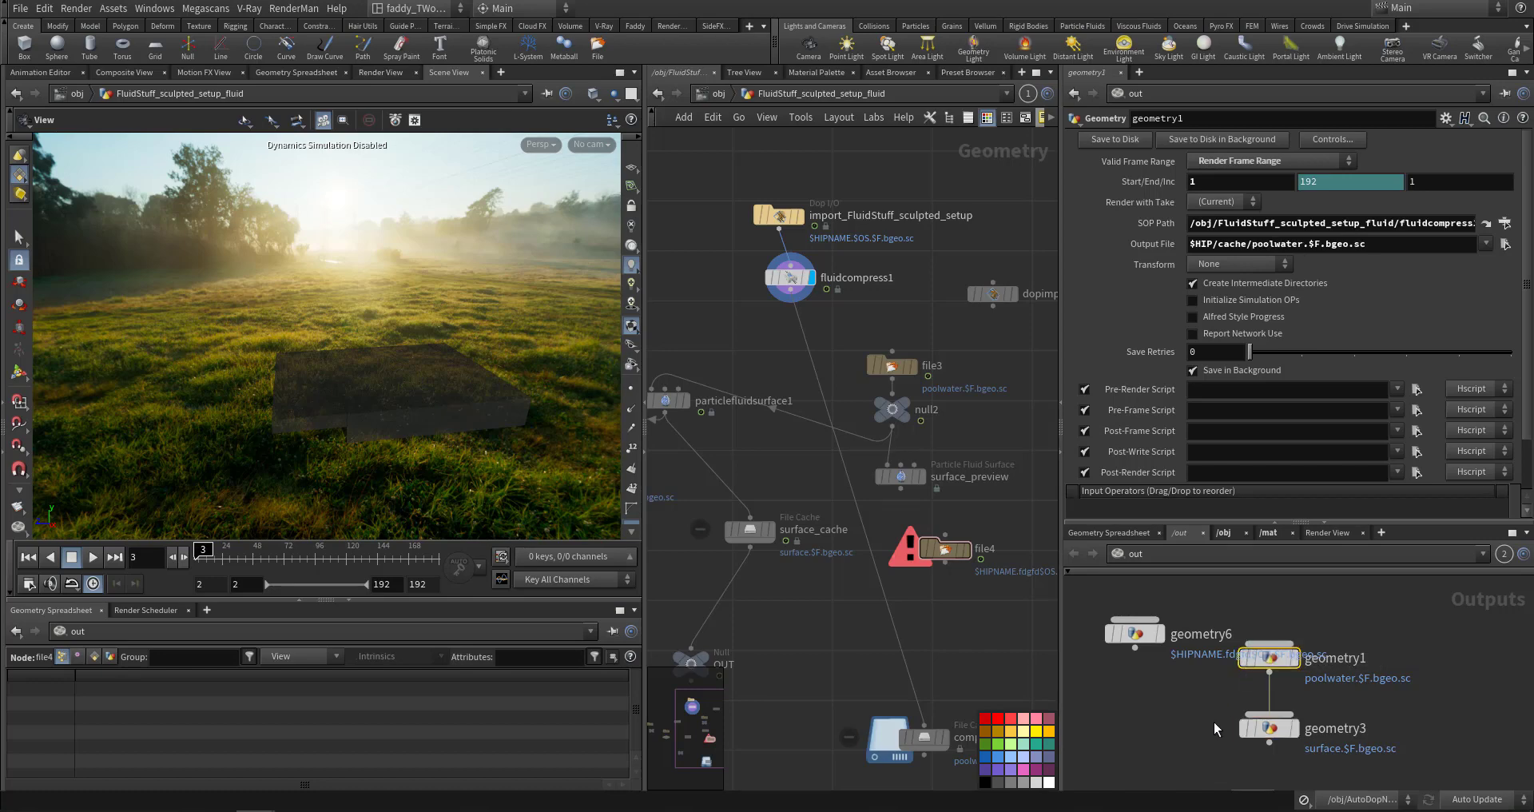
left_click(1269, 728)
Add a Merge node beside the output nodes and connect geometry6, geometry1 and geometry3 to it in that order.
scroll(1199, 687, "down", 3)
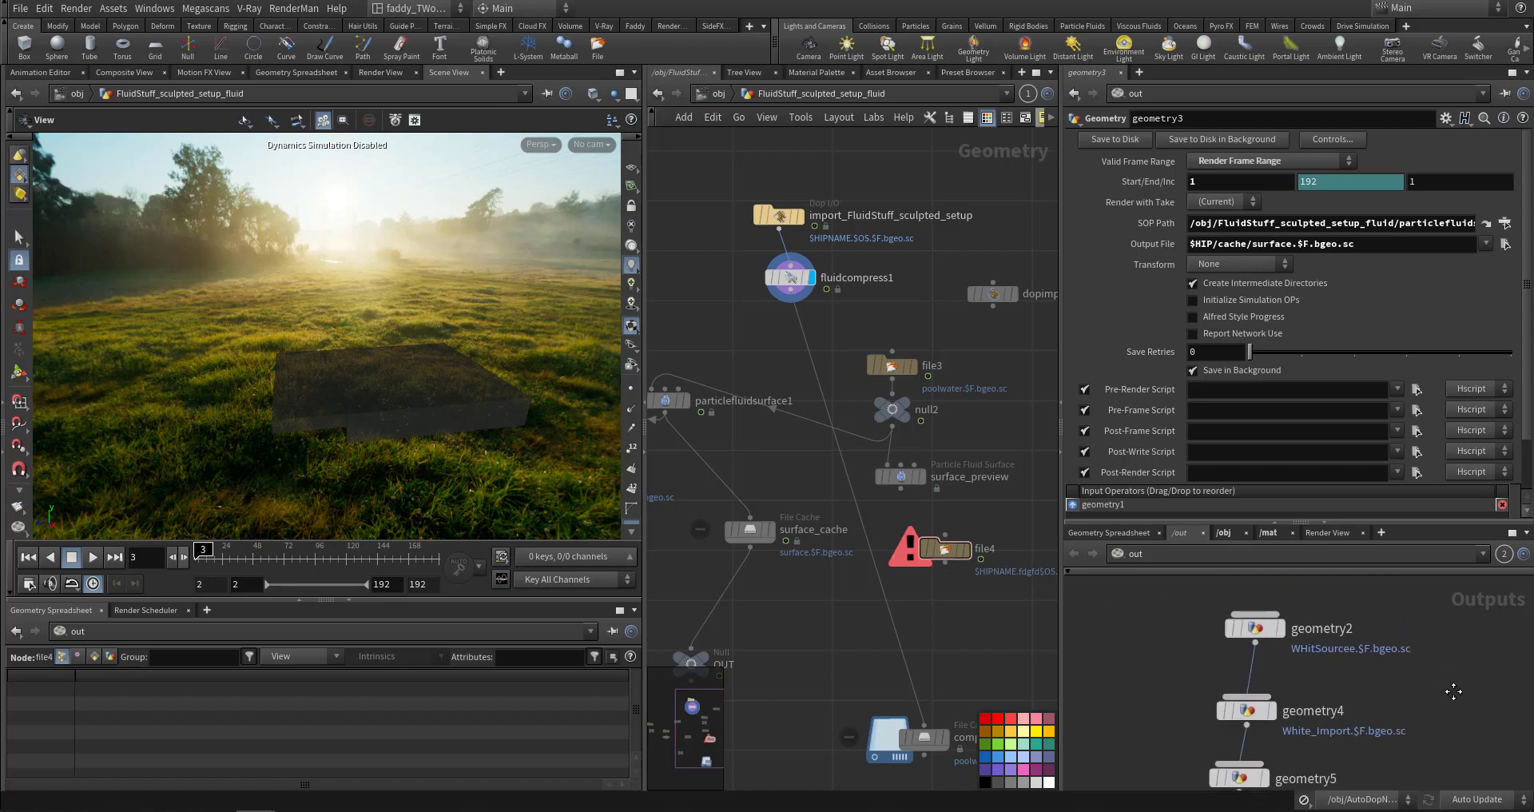
key("Tab")
type("mer")
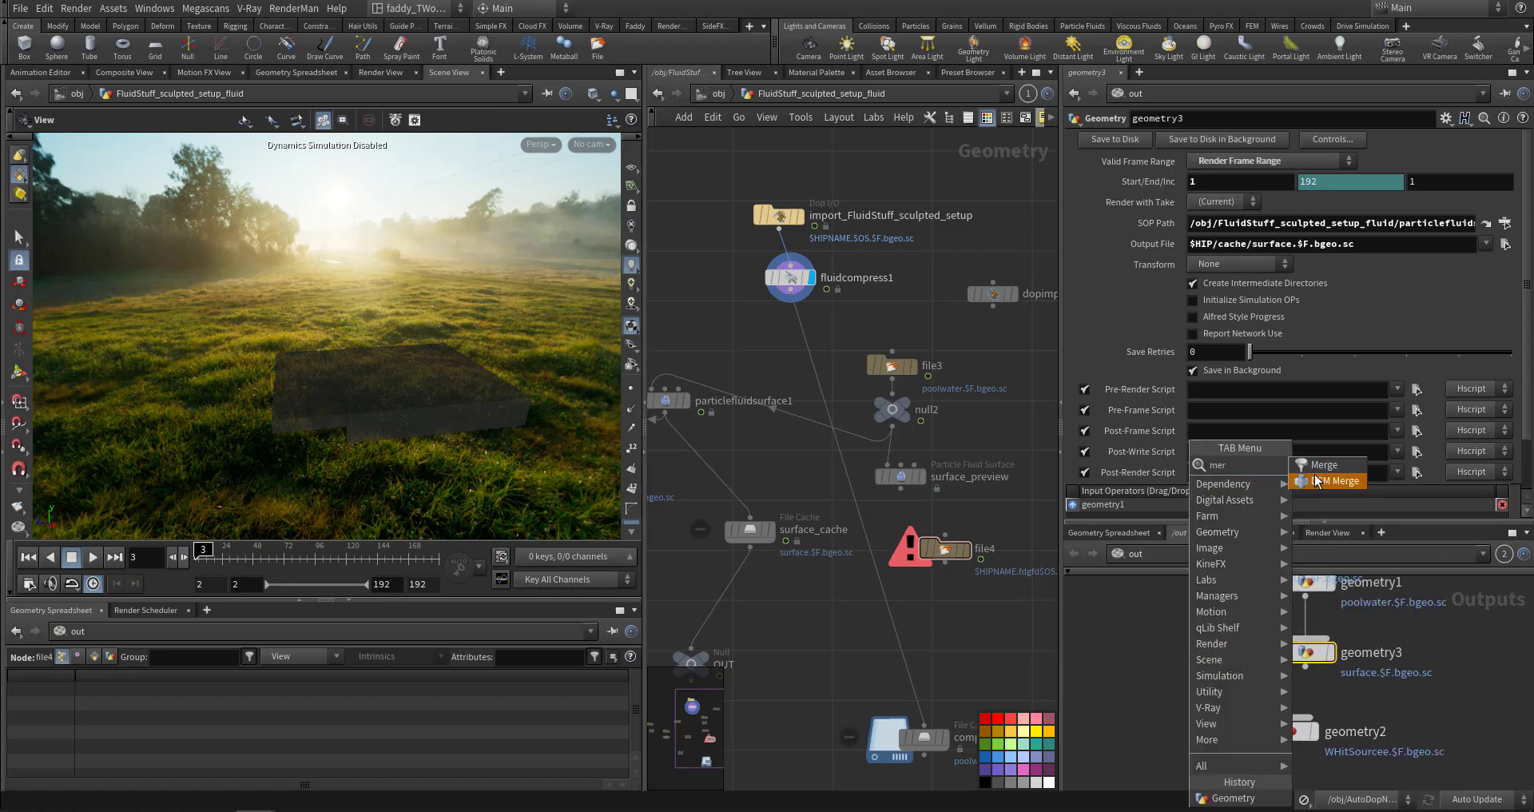
left_click(1311, 466)
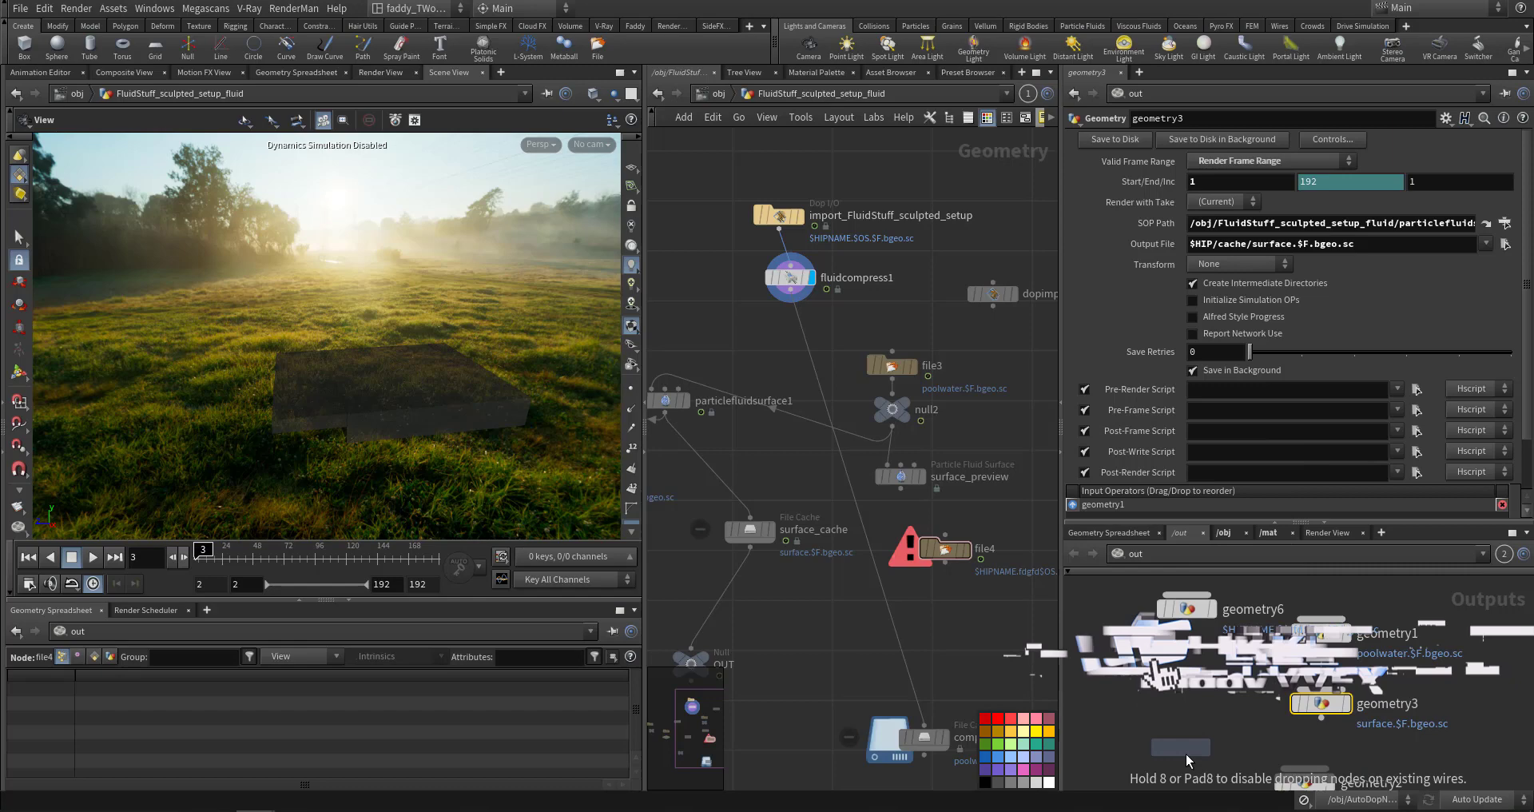
left_click(1202, 718)
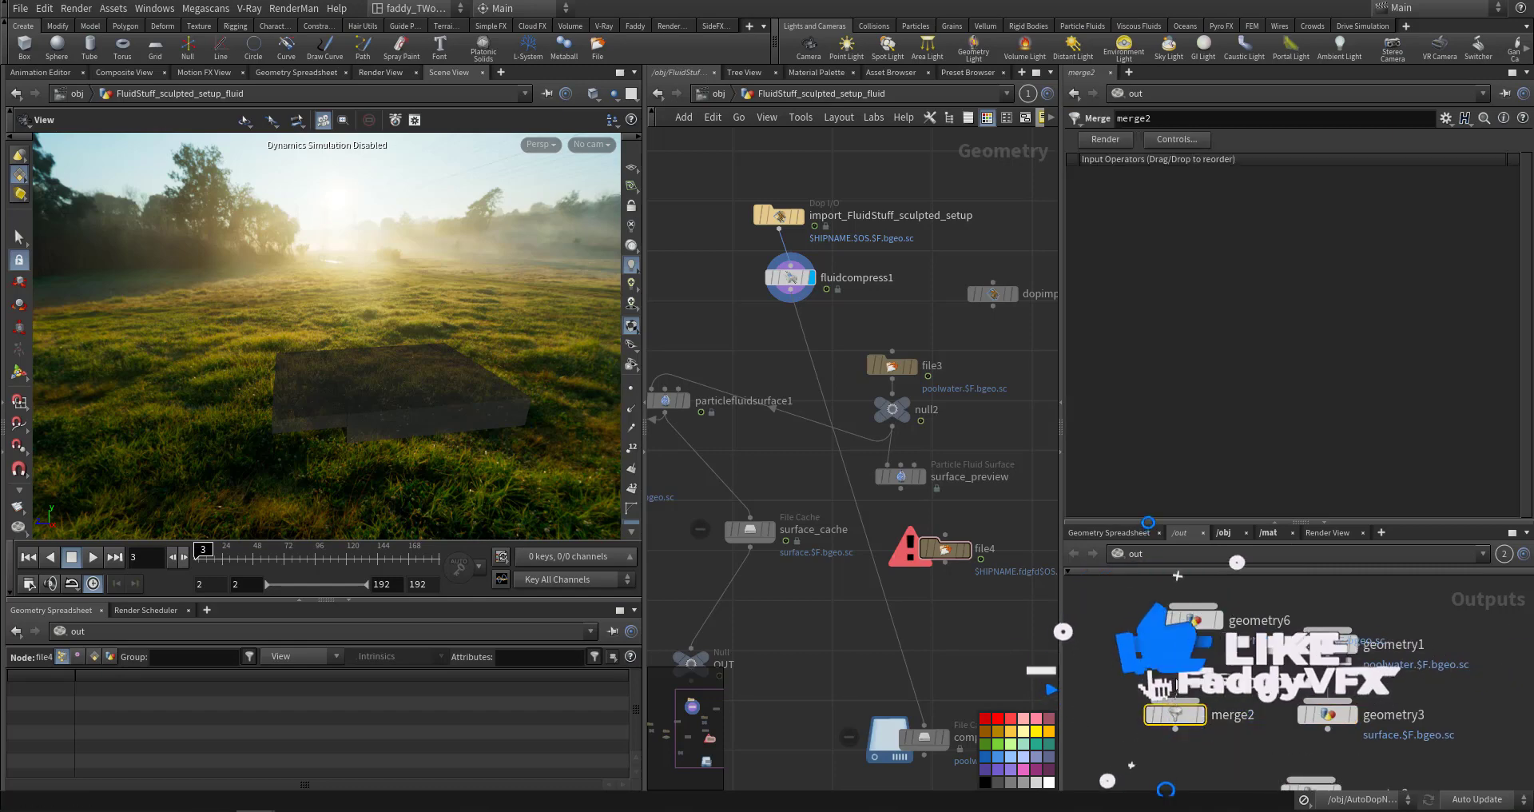
left_click_drag(1194, 635, 1175, 700)
left_click_drag(1328, 659, 1186, 700)
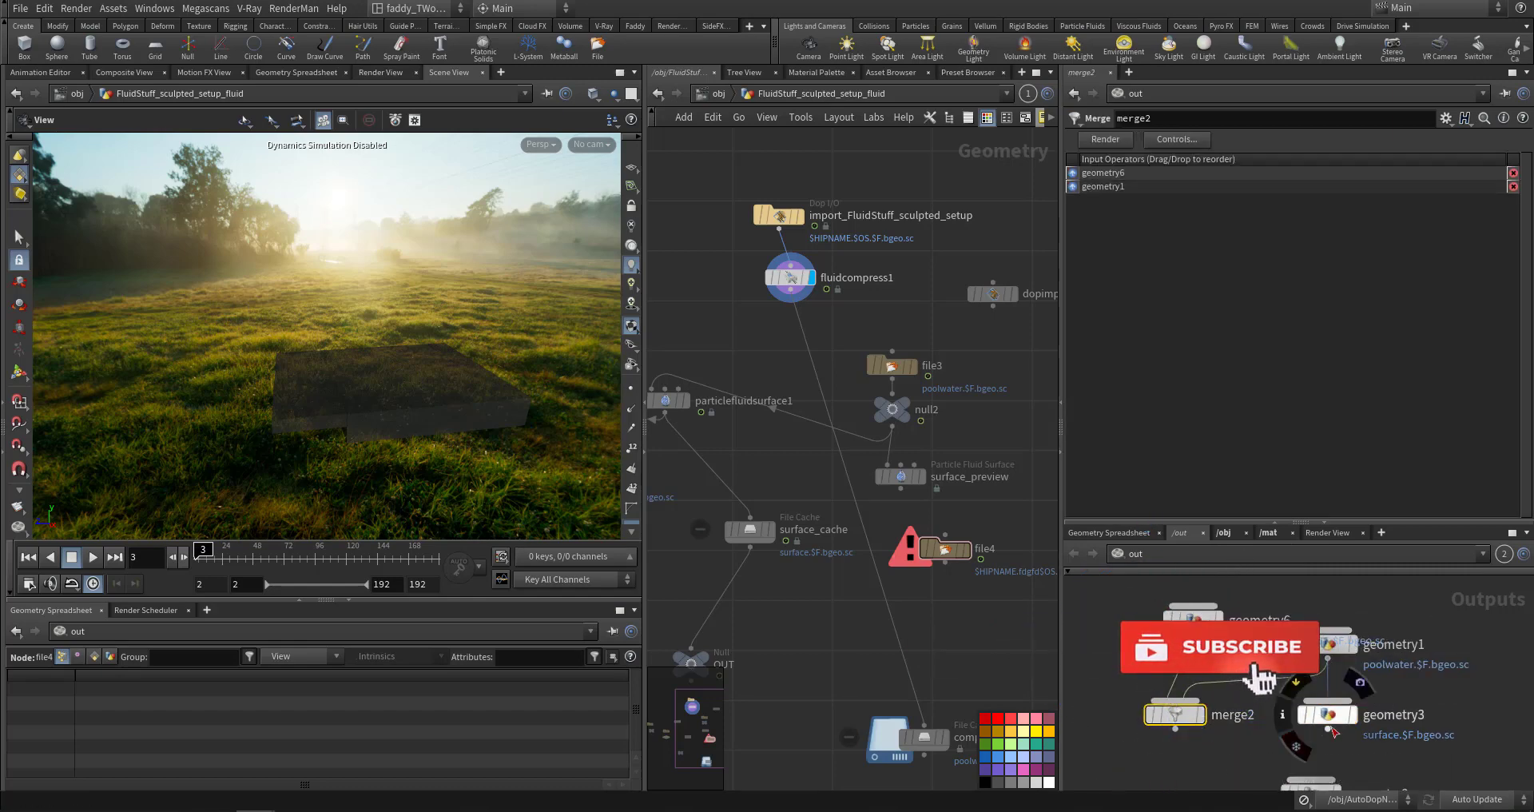
left_click(1327, 728)
left_click(1186, 705)
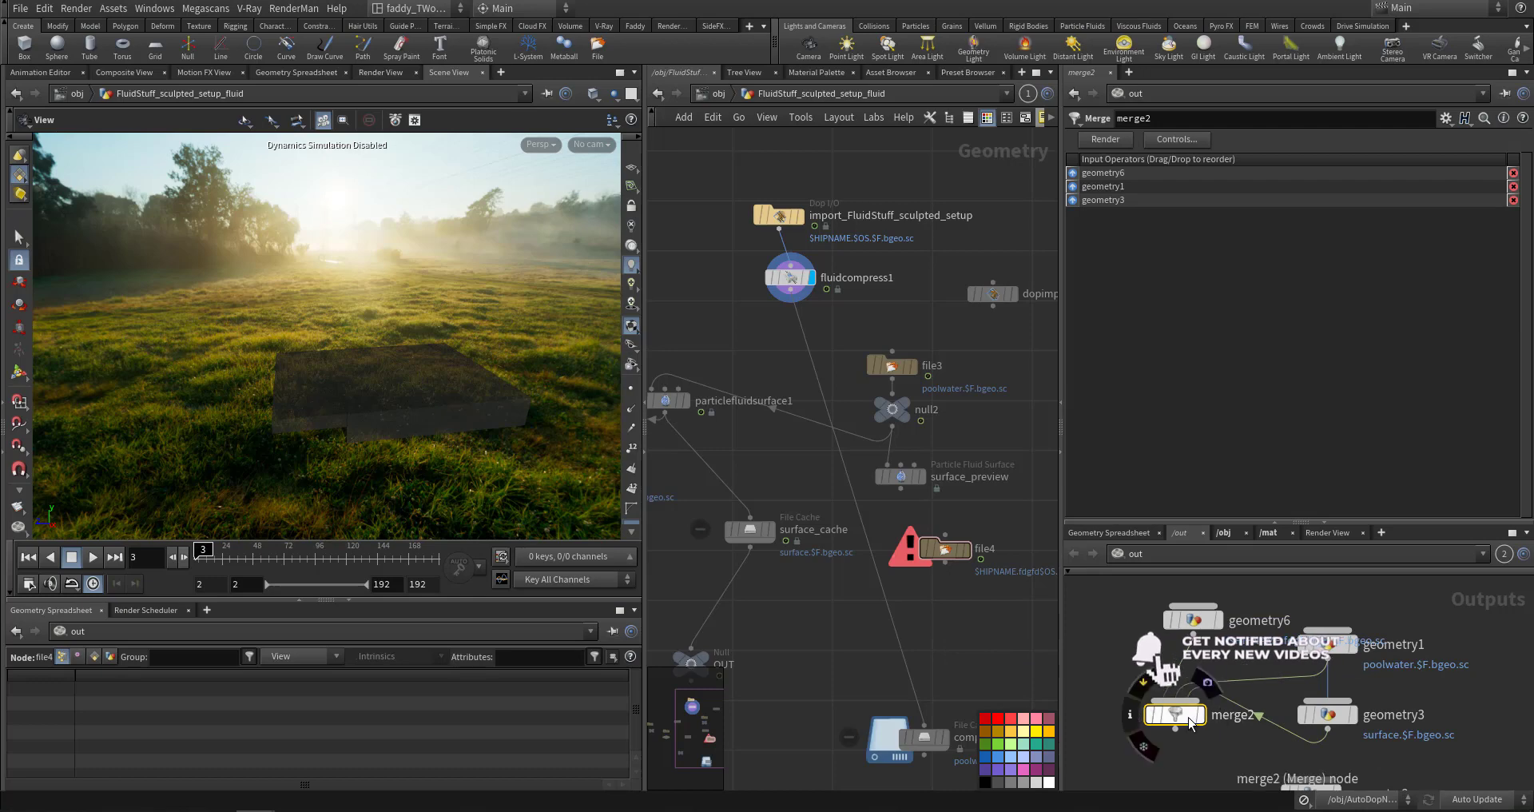
Try the Node by Node order in the merge node's render controls, cancel without rendering, and delete the merge node.
left_click(1177, 140)
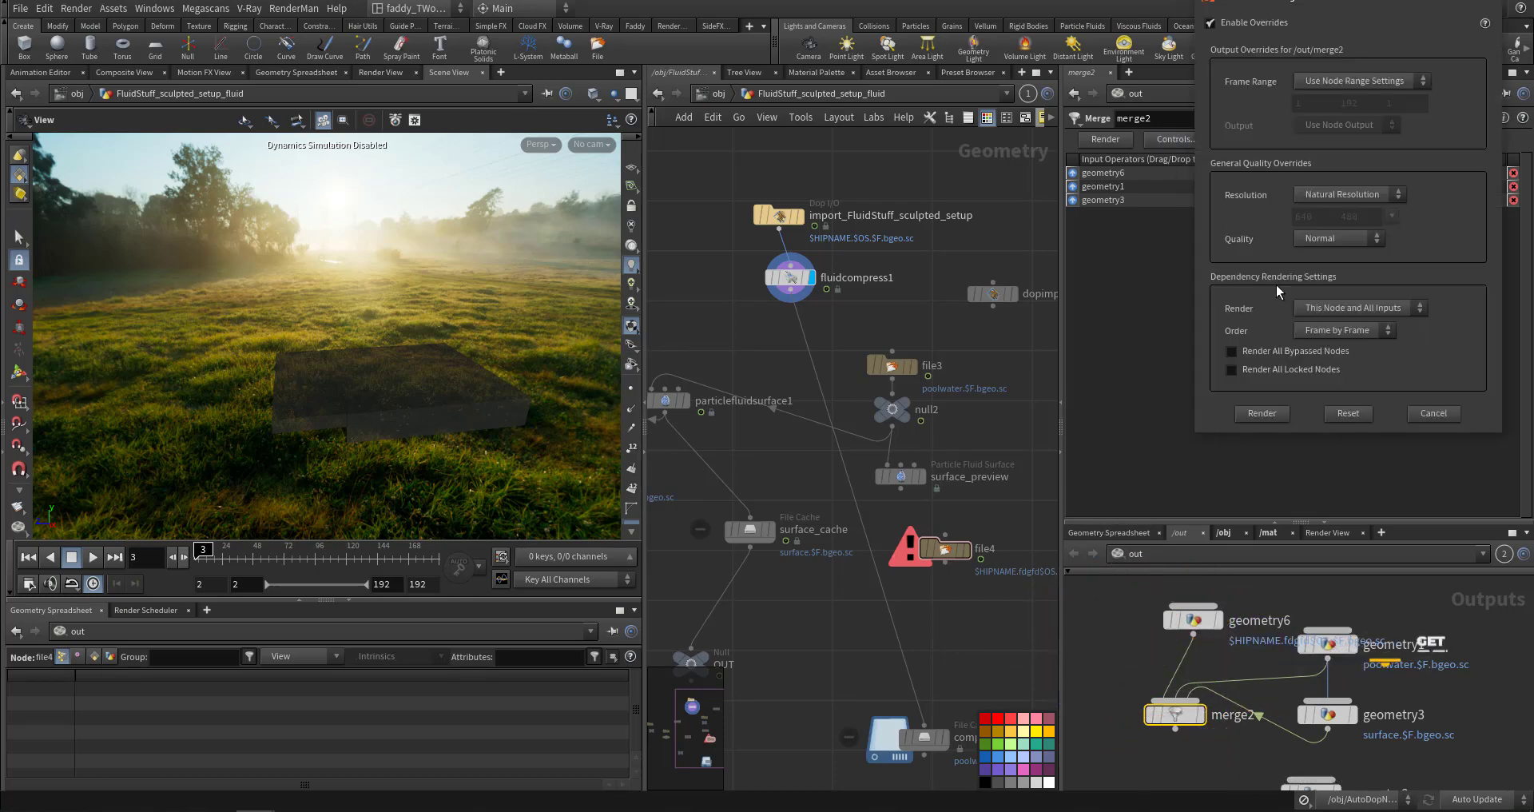
left_click(1340, 328)
left_click(1341, 343)
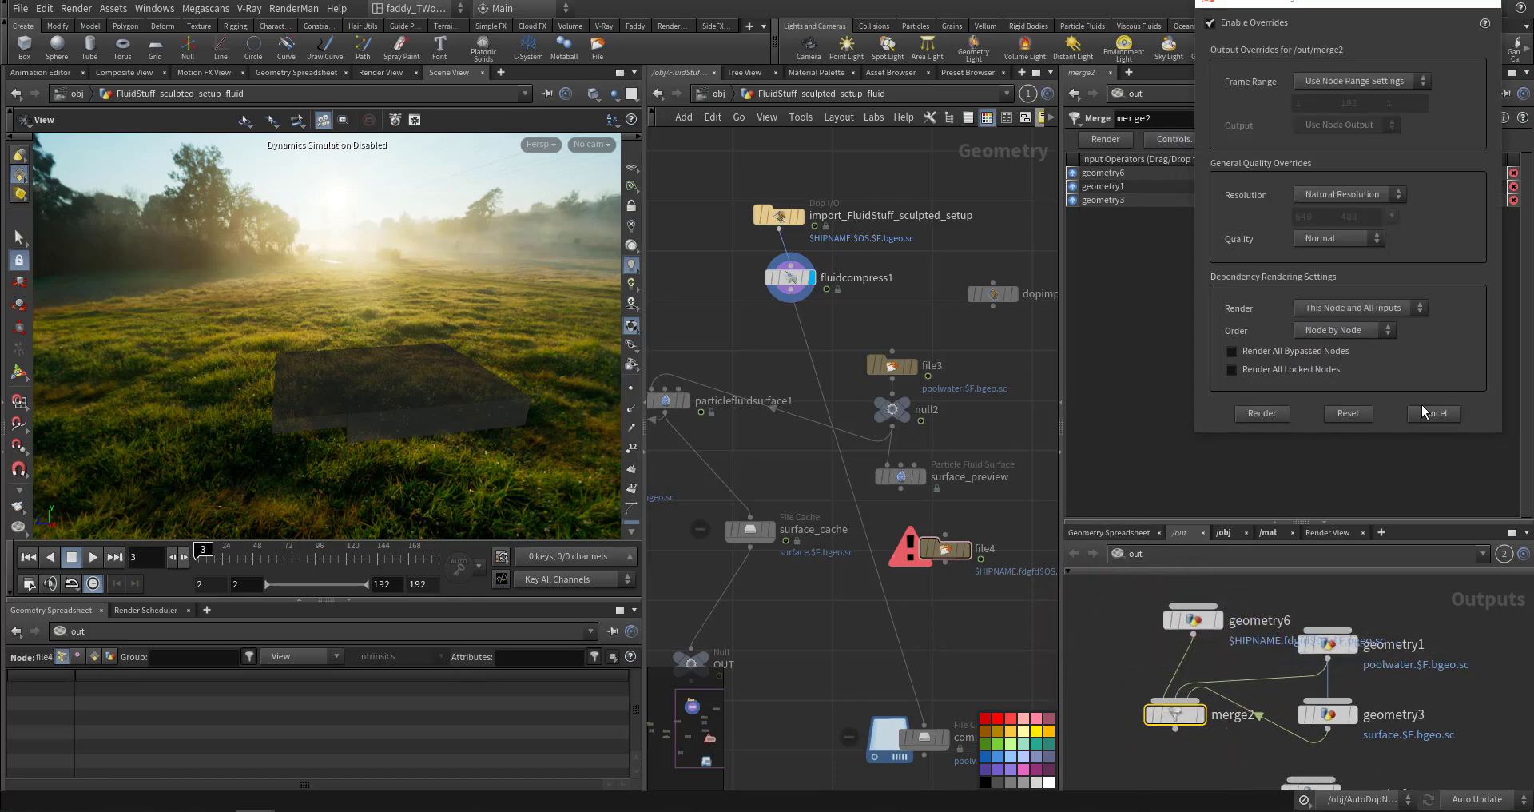
left_click(1427, 414)
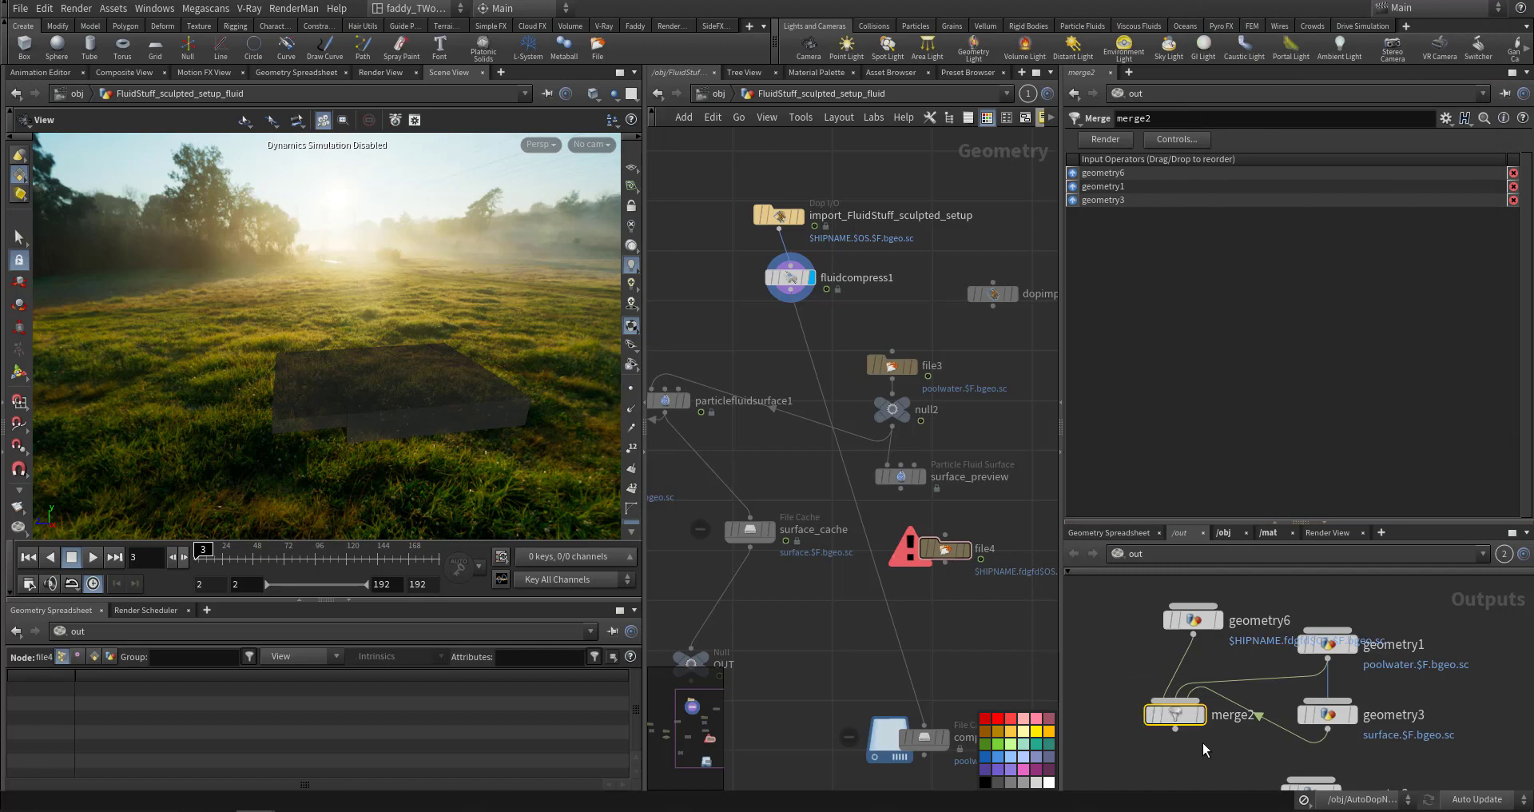
key("Delete")
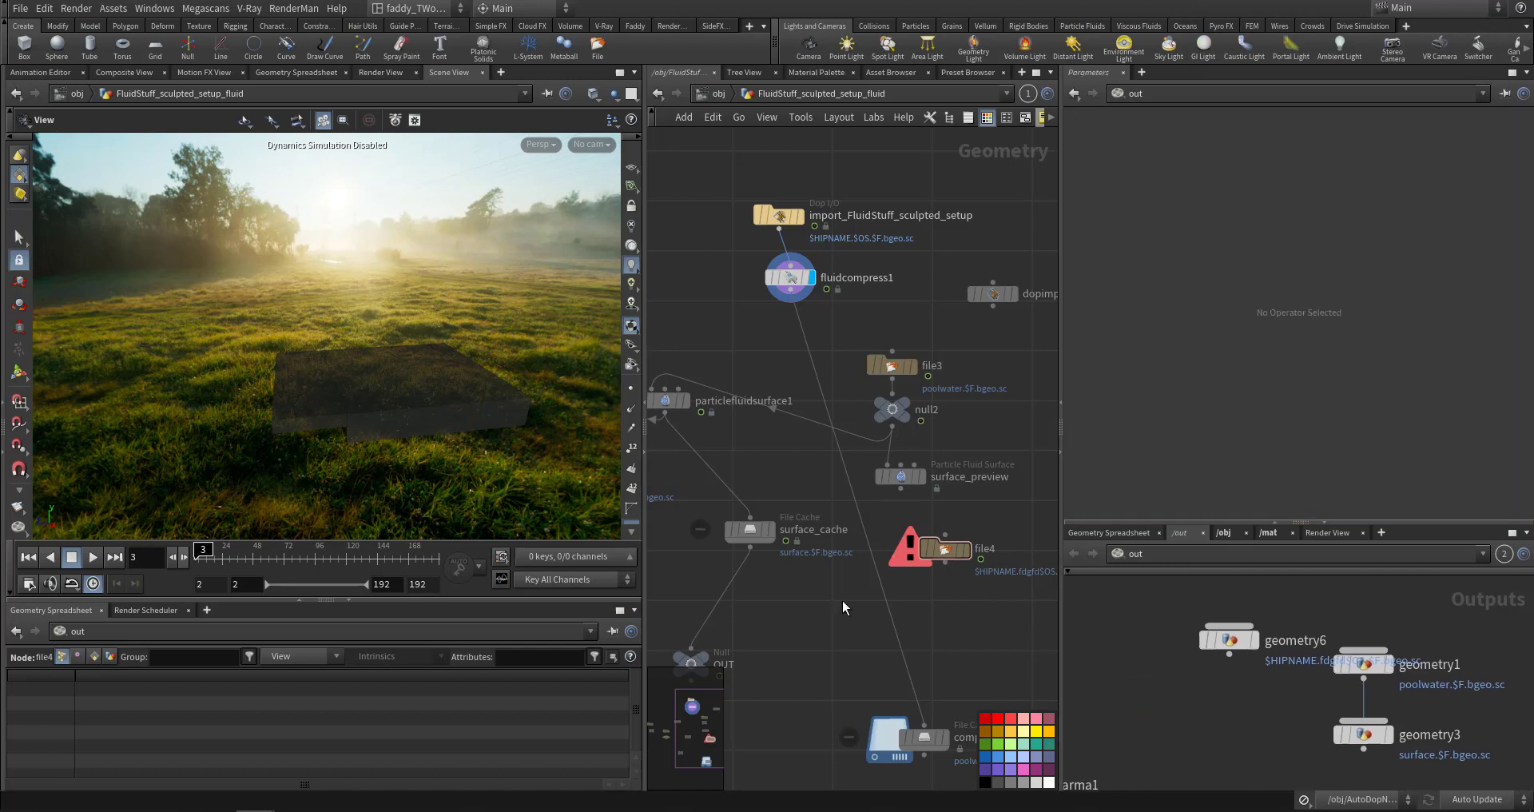
Display file3's cached pool water and inspect it from several angles at frames 72 and 134.
middle_click_drag(891, 614, 927, 575)
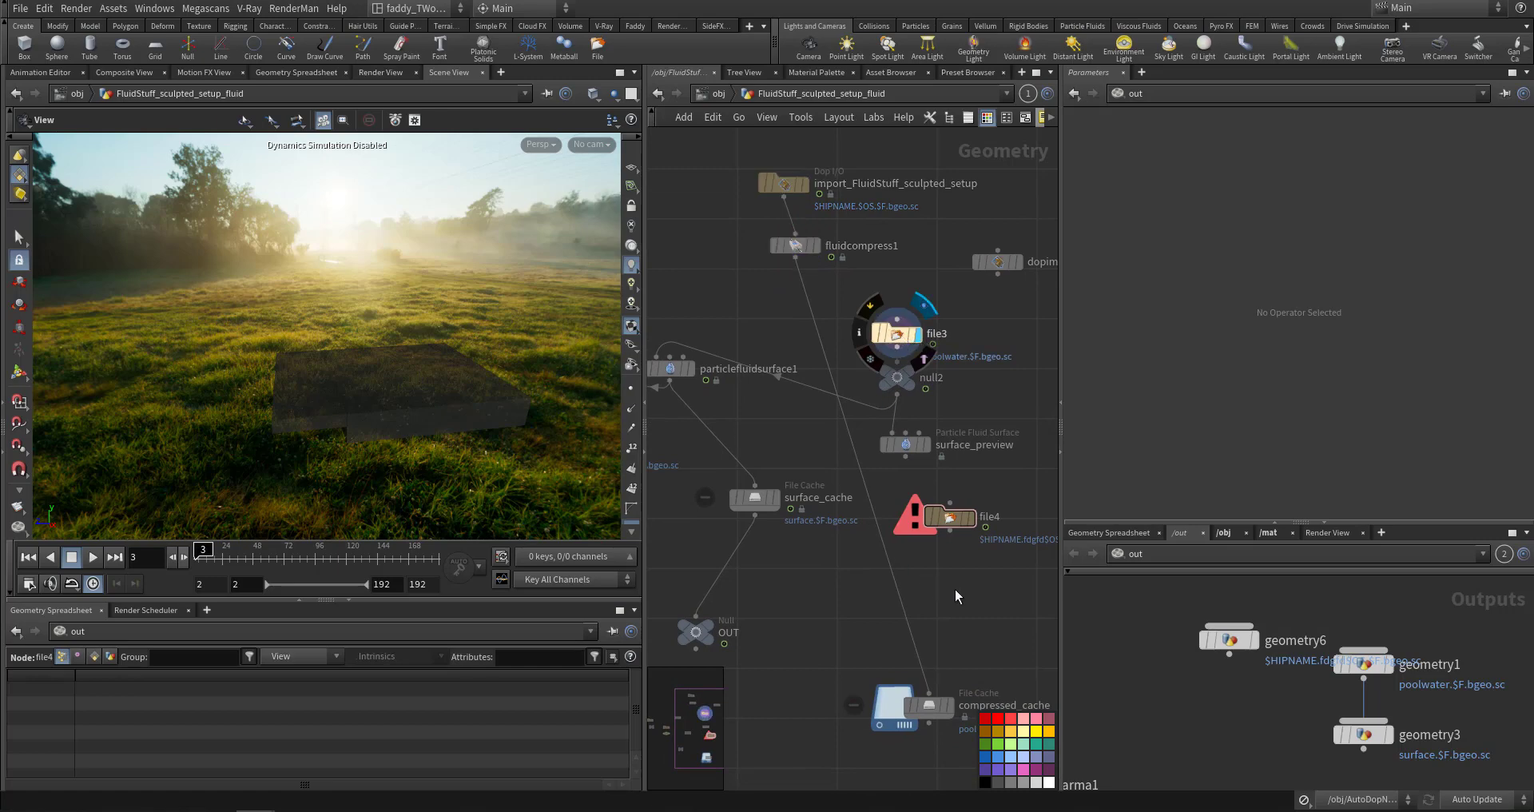
left_click(918, 333)
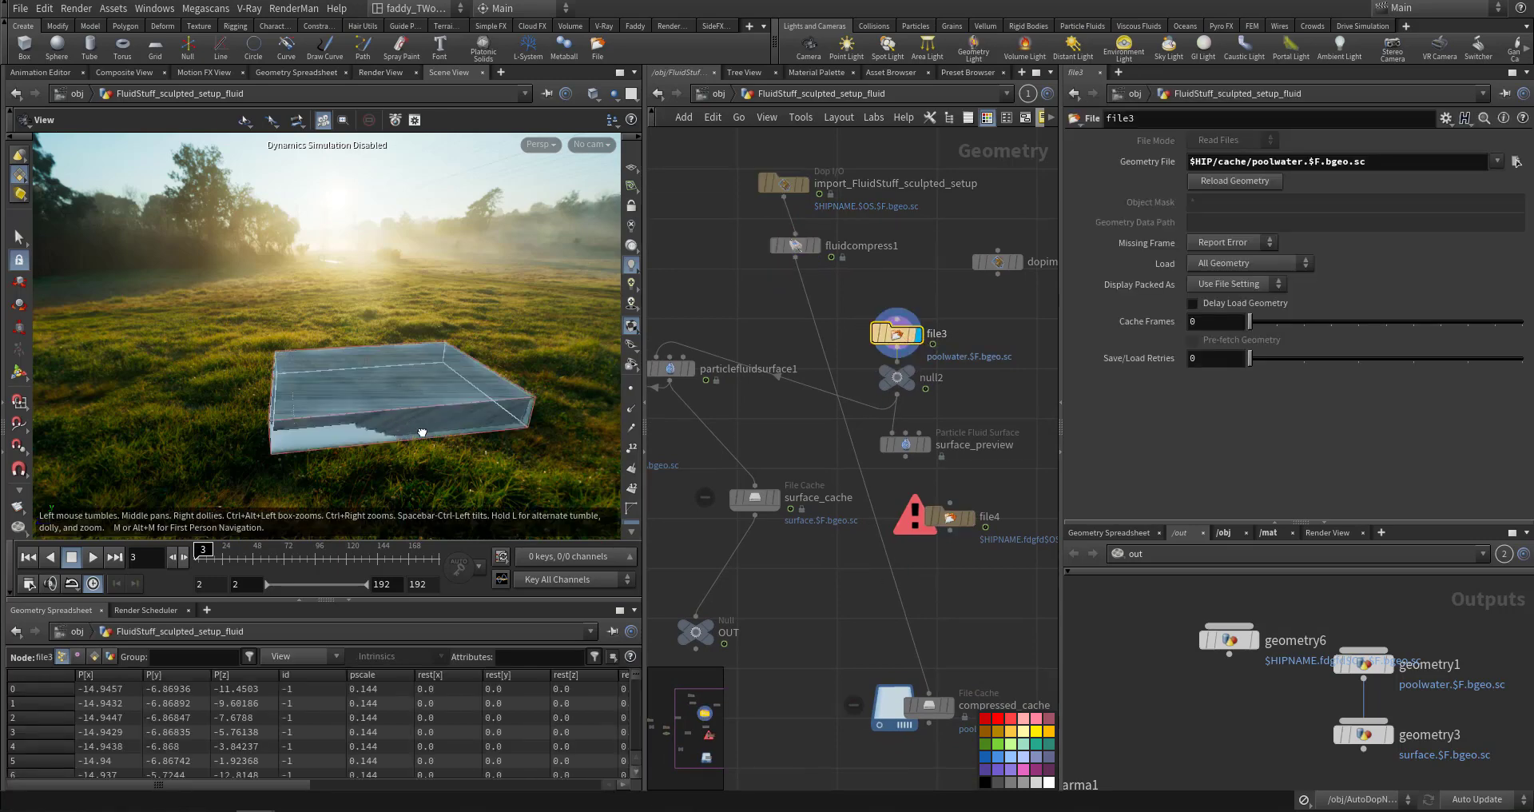
left_click_drag(394, 424, 480, 436)
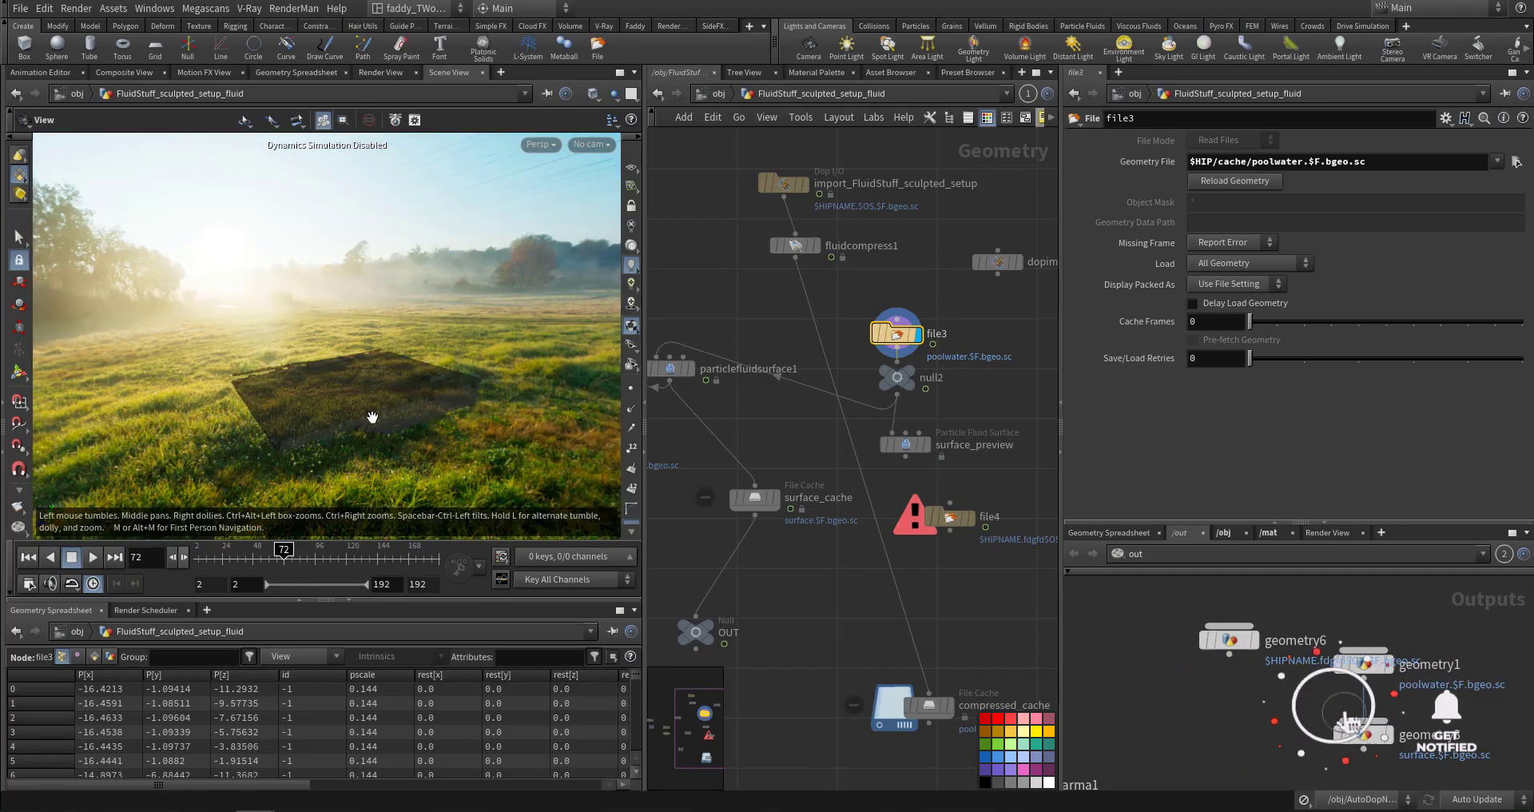
mouse_move(405, 421)
left_mouse_down()
mouse_move(538, 404)
mouse_move(469, 408)
mouse_move(429, 389)
mouse_move(427, 420)
left_mouse_up()
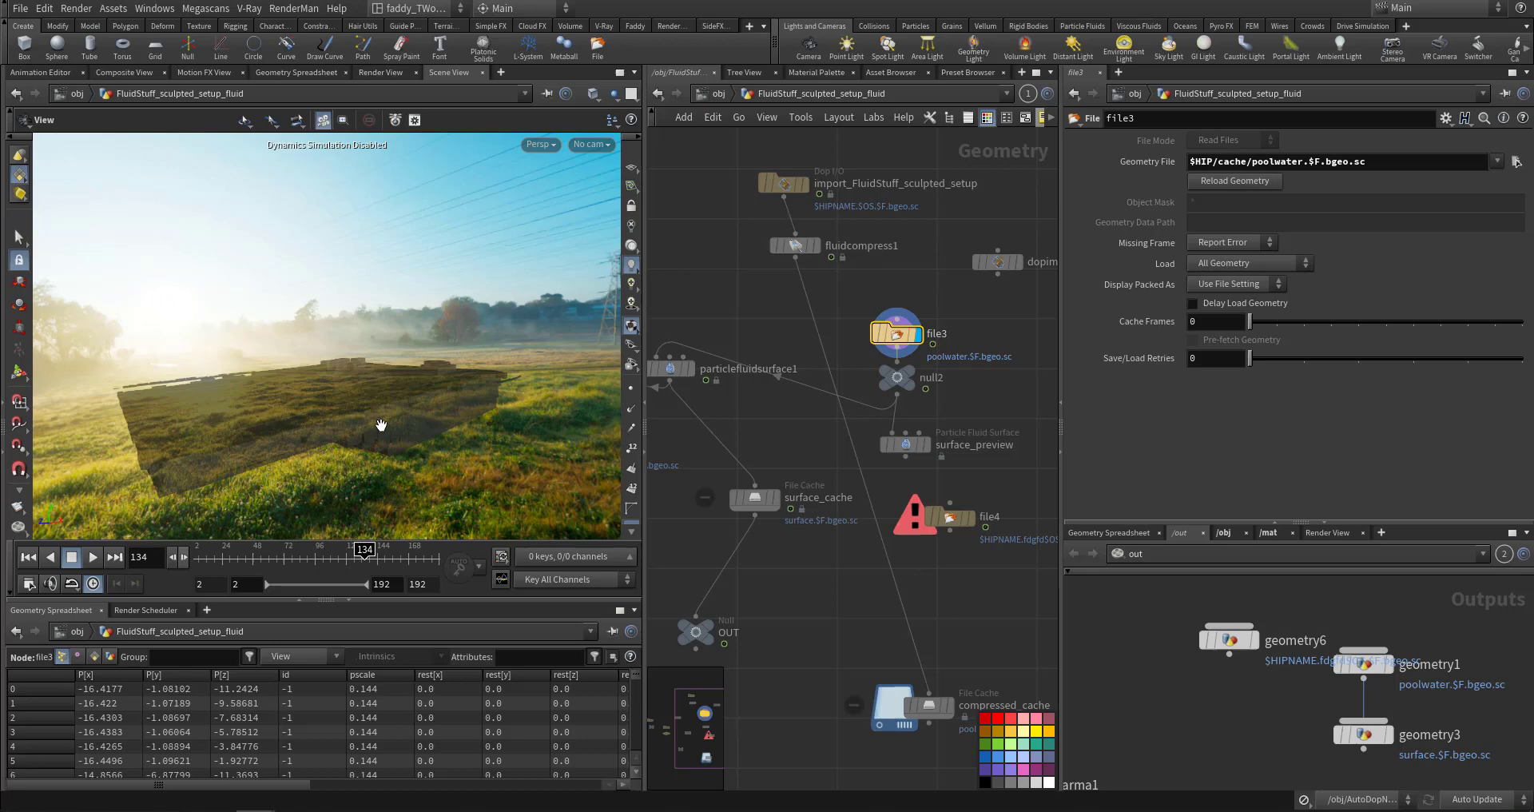
left_click_drag(309, 411, 413, 397)
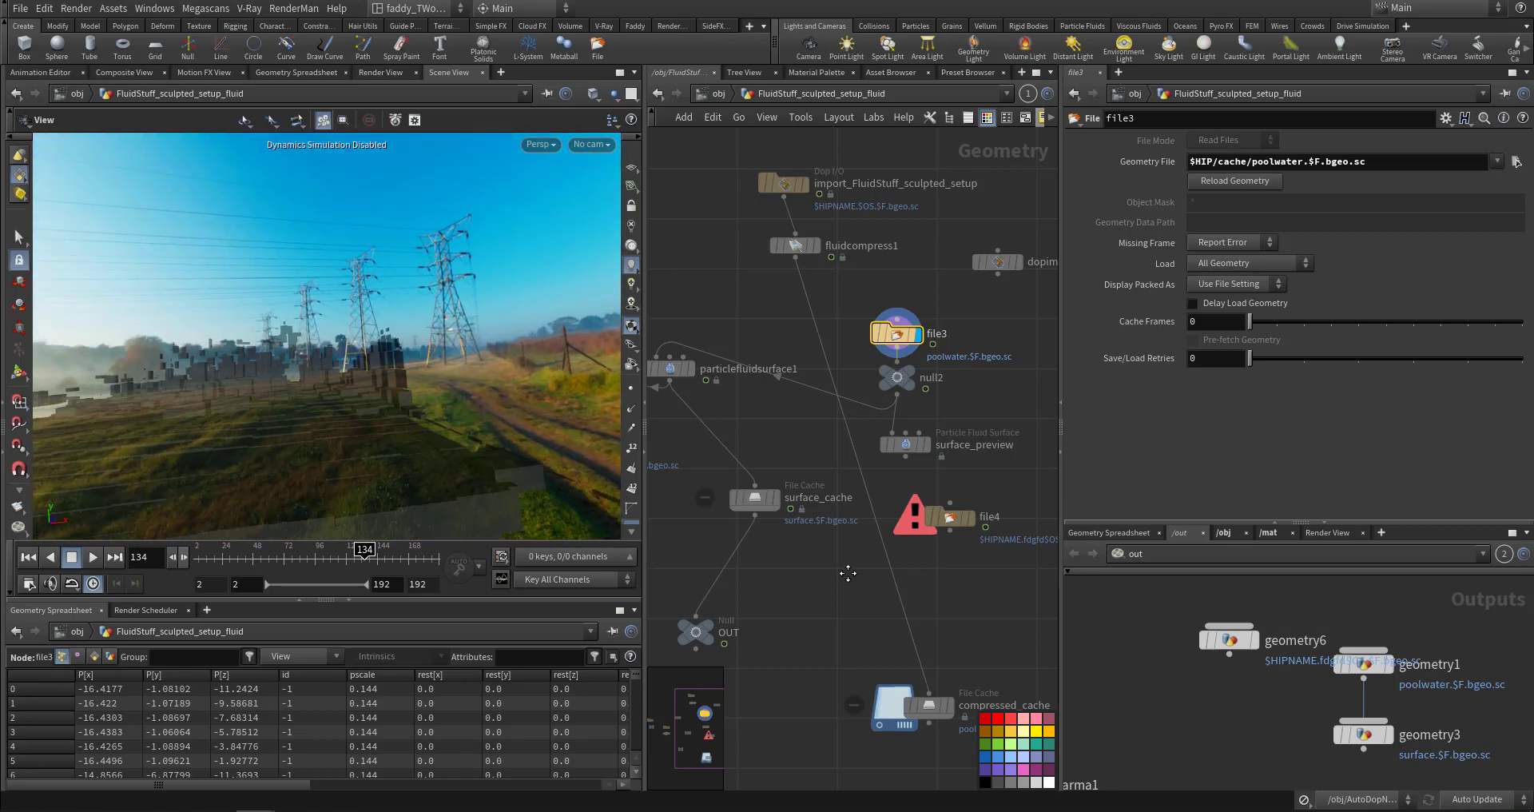
Display surface_preview, check its Convert To options without changing them, and inspect the splash particles up close.
middle_click_drag(848, 573, 846, 533)
mouse_move(934, 561)
middle_mouse_down()
mouse_move(969, 616)
mouse_move(934, 576)
middle_mouse_up()
mouse_move(928, 419)
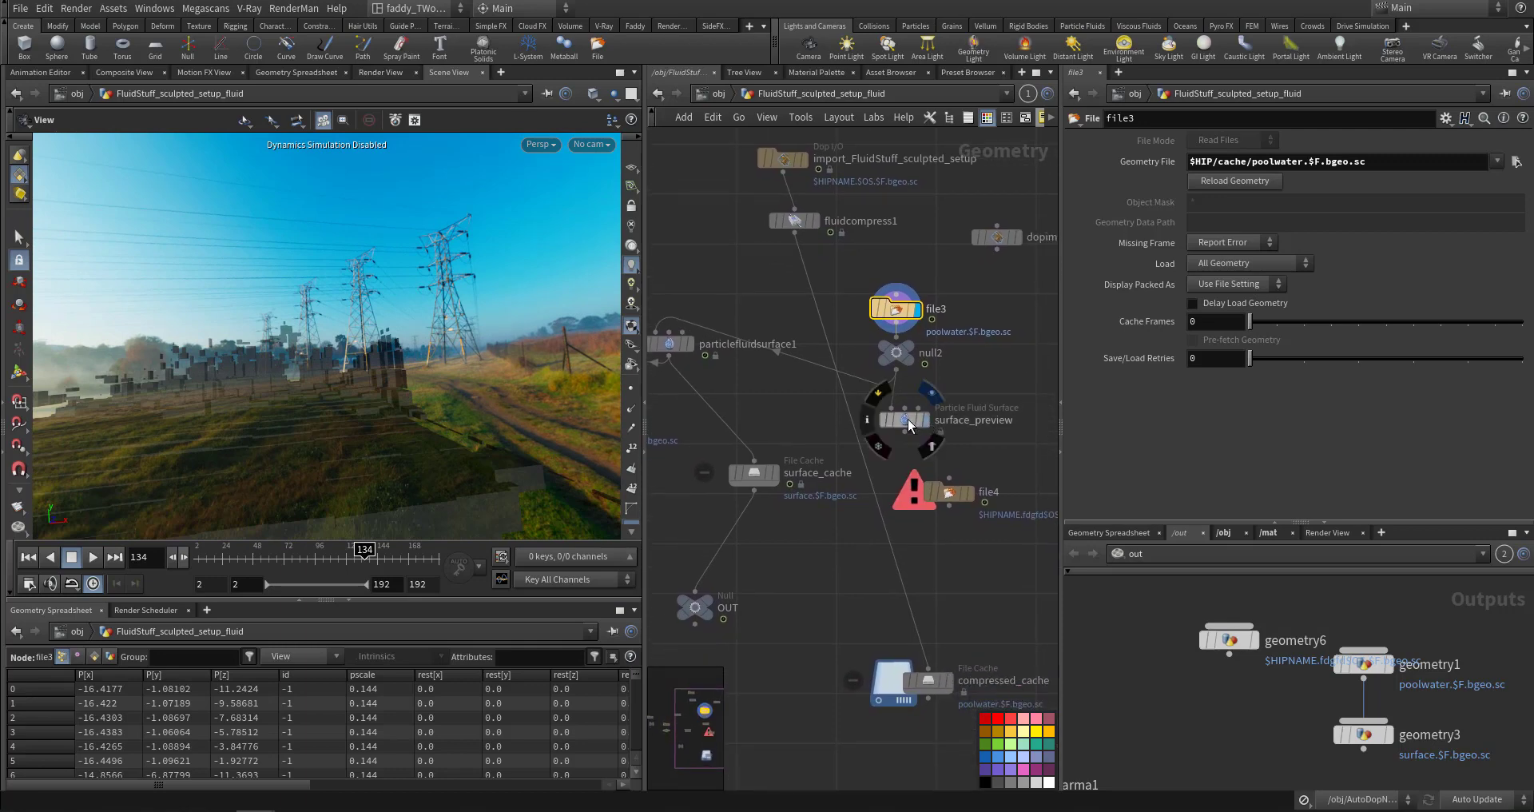
left_click(908, 419)
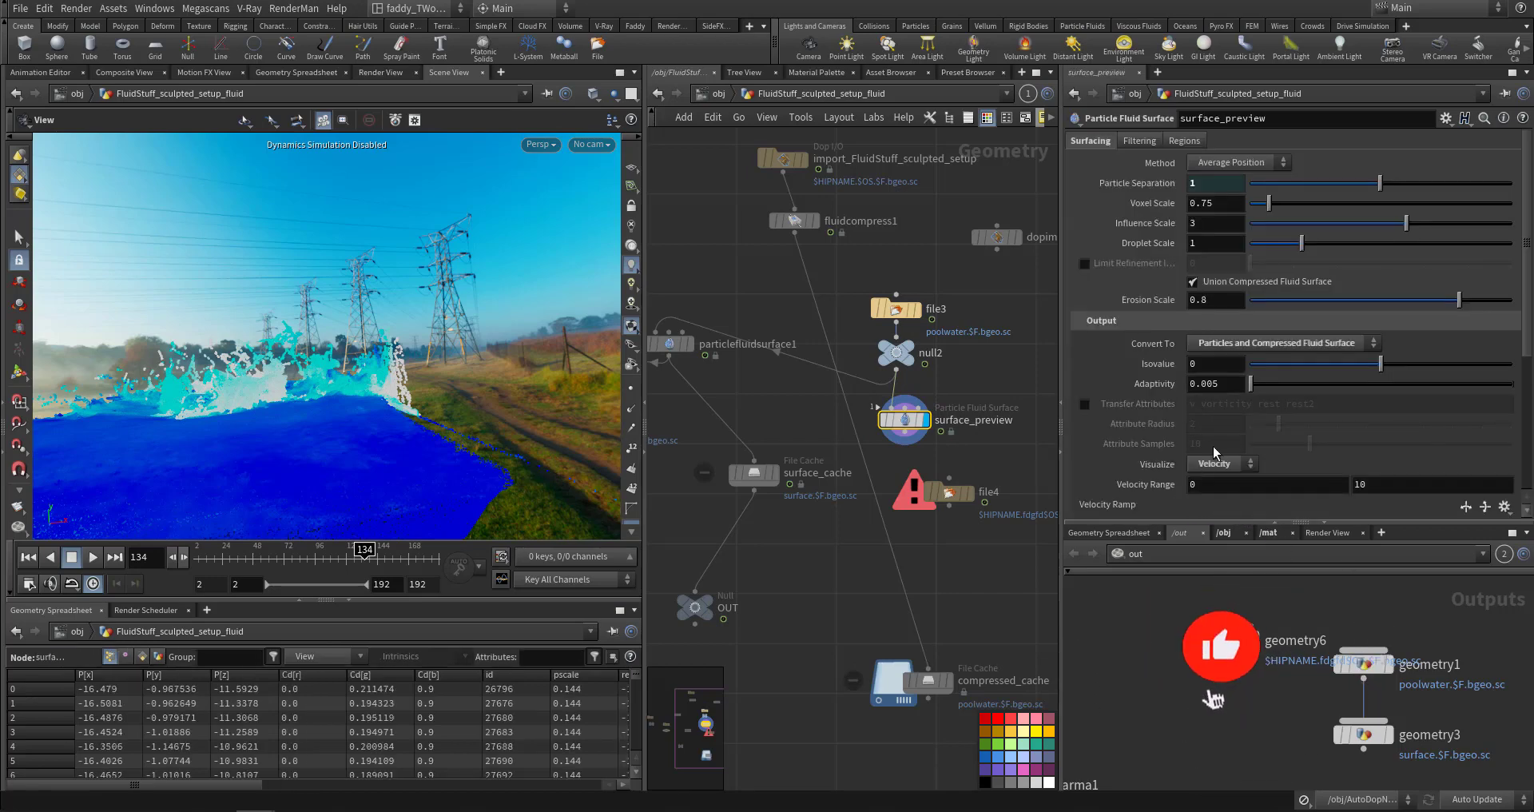
left_click(1240, 344)
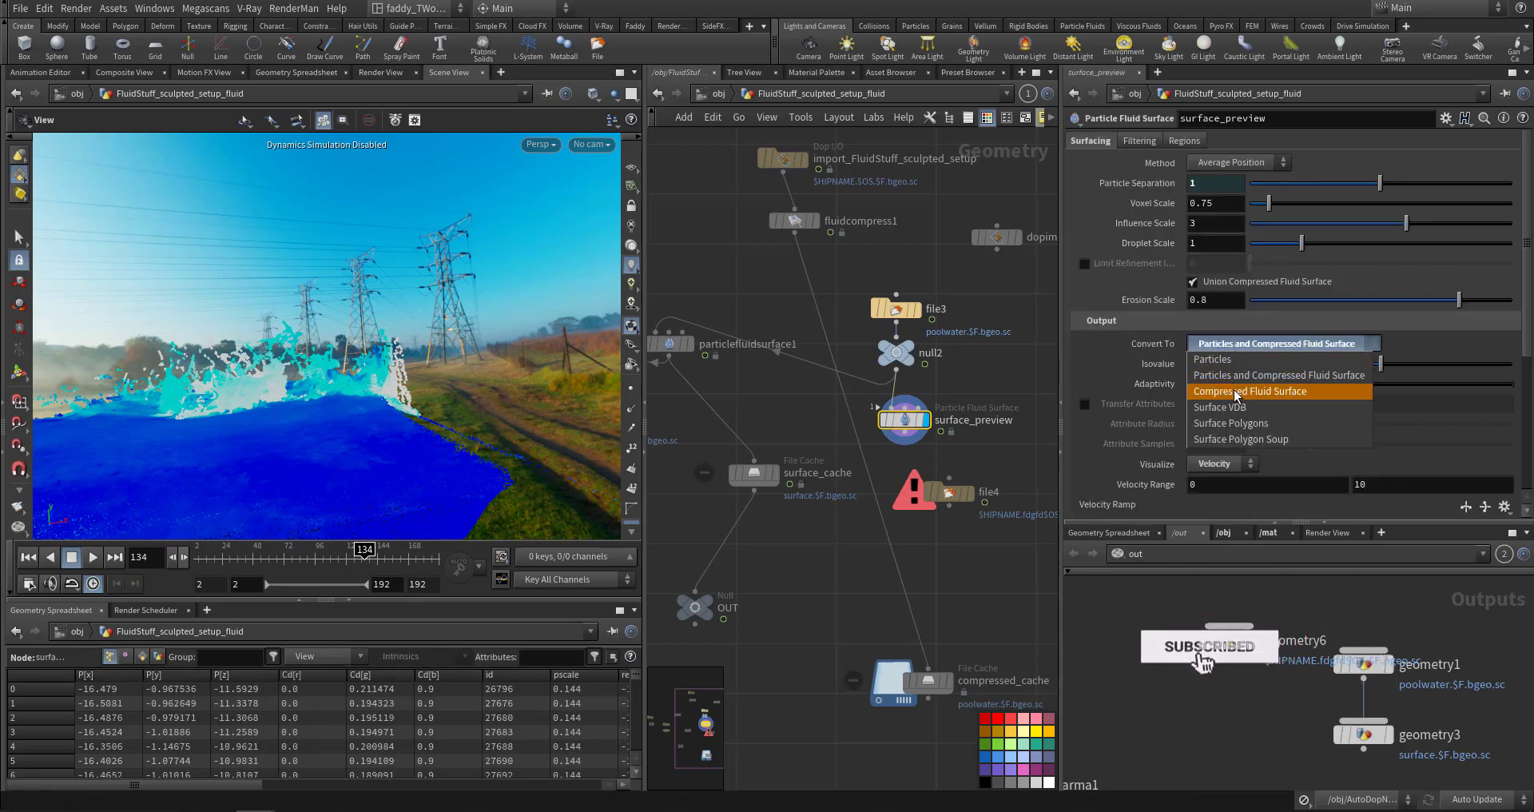
left_click(968, 563)
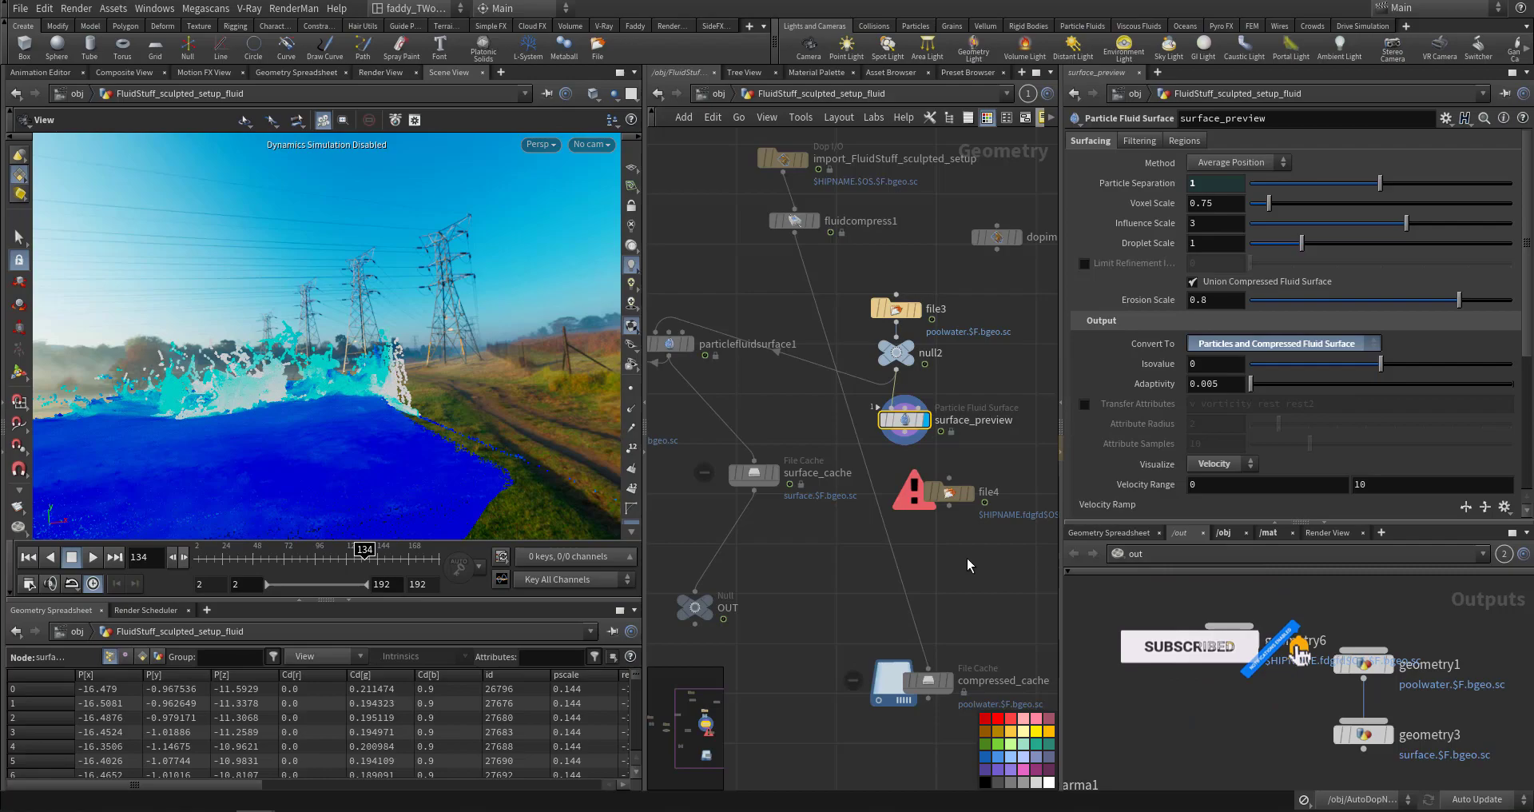
left_click_drag(471, 471, 521, 444)
middle_click_drag(522, 444, 532, 360)
left_click_drag(532, 359, 560, 423)
Display surface_cache to view the meshed fluid, and select and display particlefluidsurface1 to show its surfacing parameters.
middle_click_drag(815, 551, 899, 576)
middle_click_drag(832, 424, 884, 474)
mouse_move(883, 546)
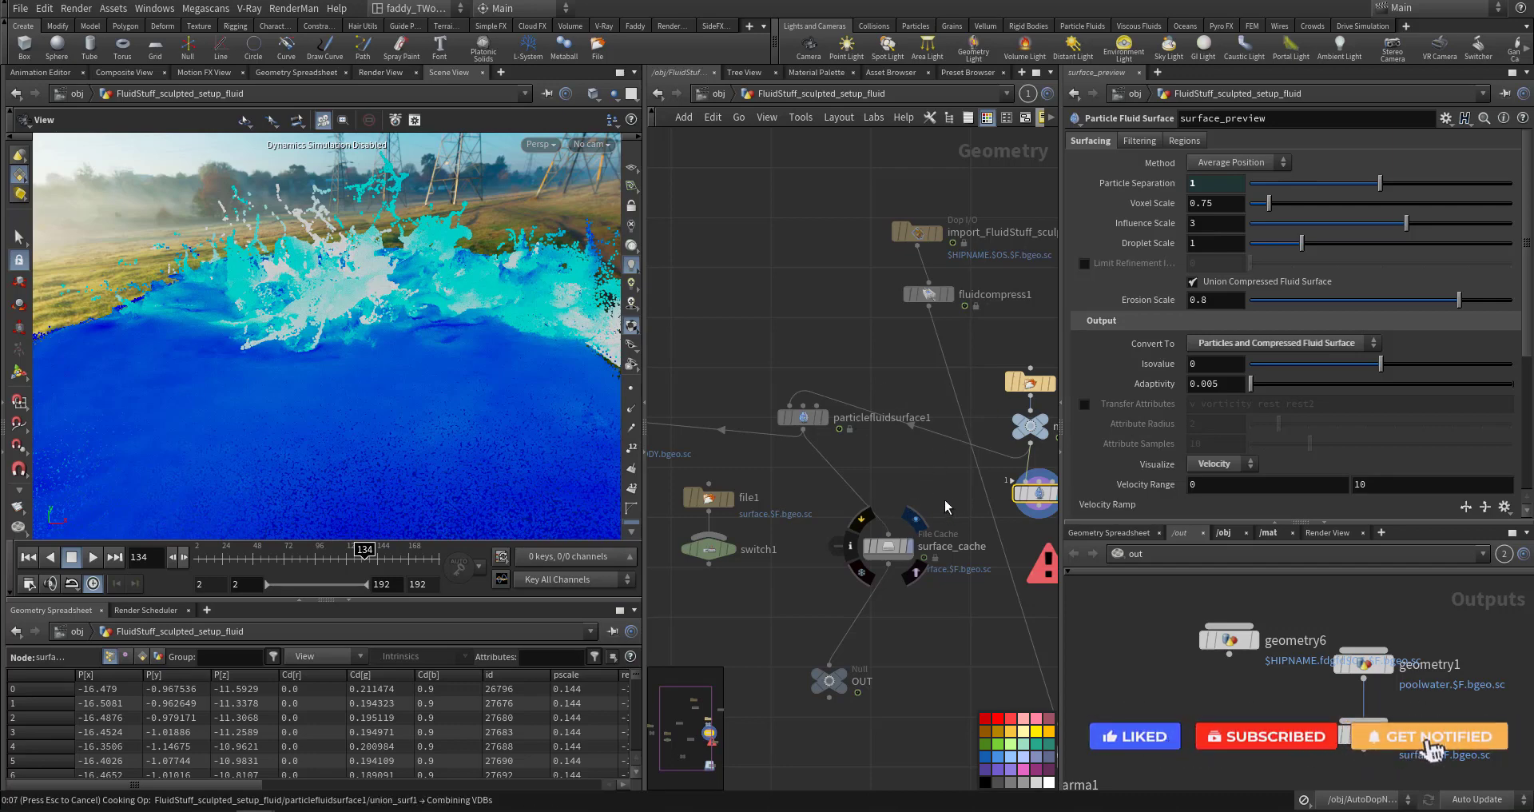
left_click(908, 546)
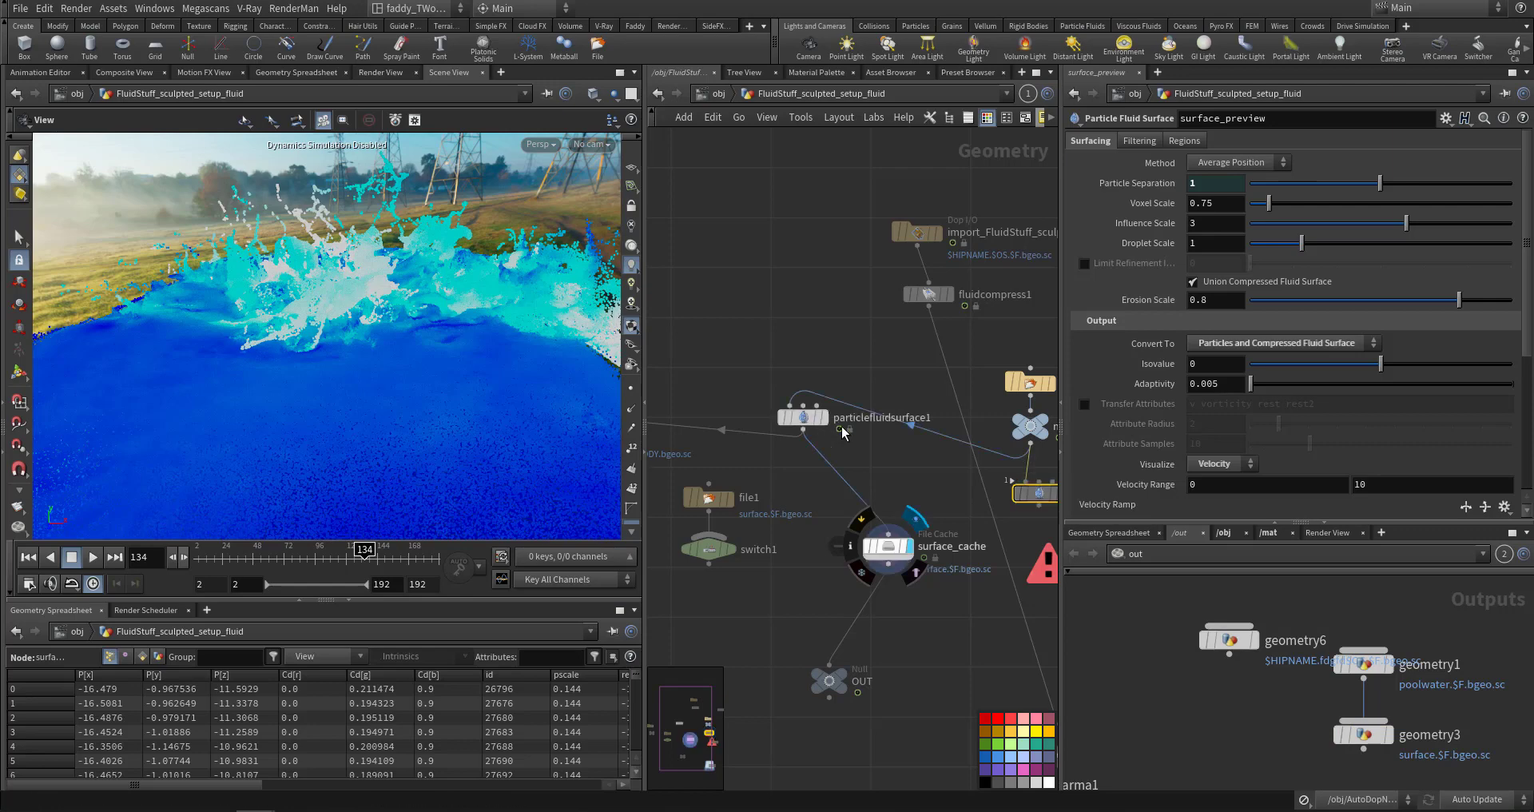
left_click_drag(429, 406, 370, 401)
left_click(803, 416)
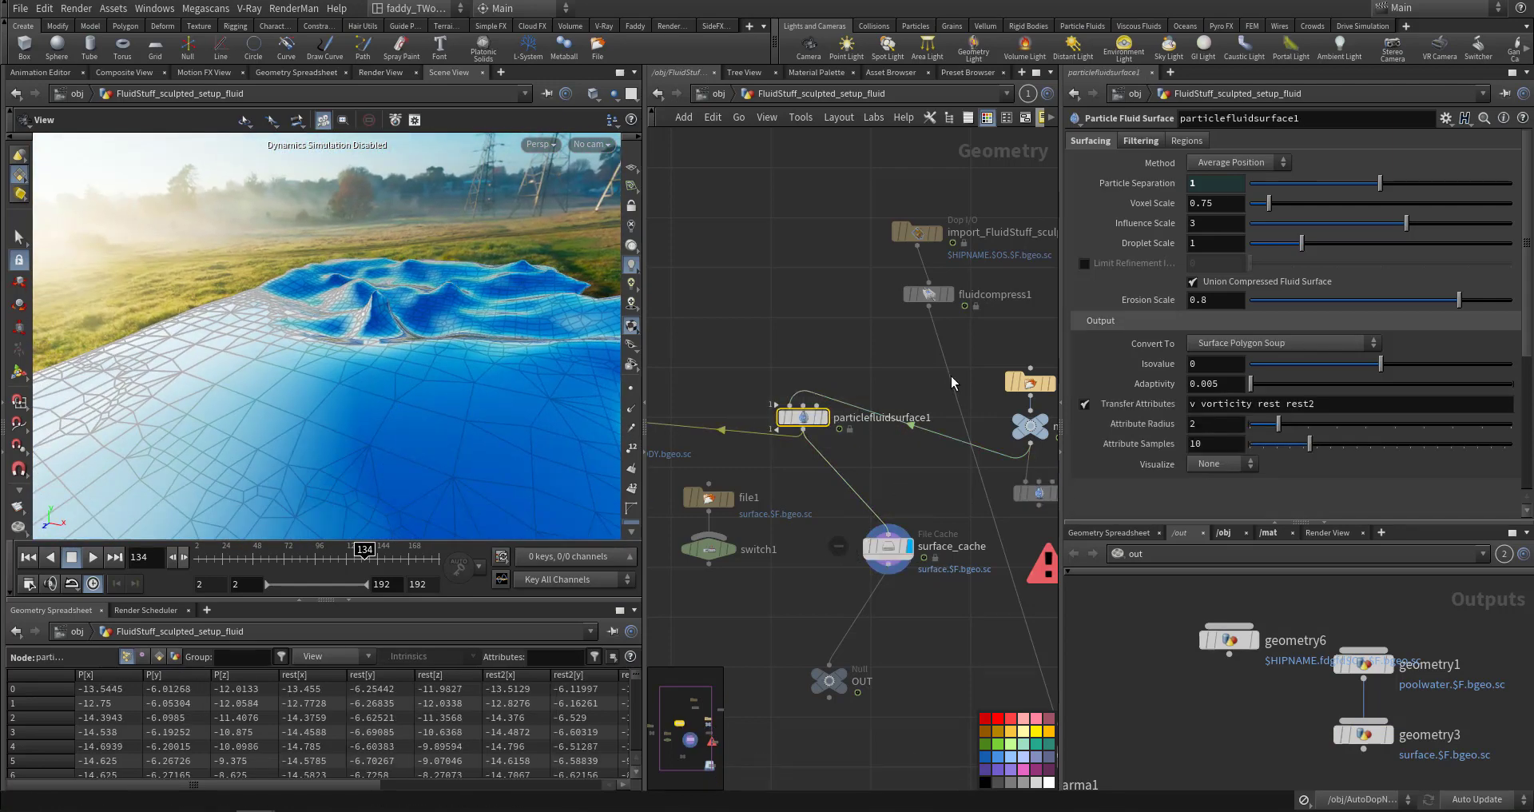
left_click(815, 419)
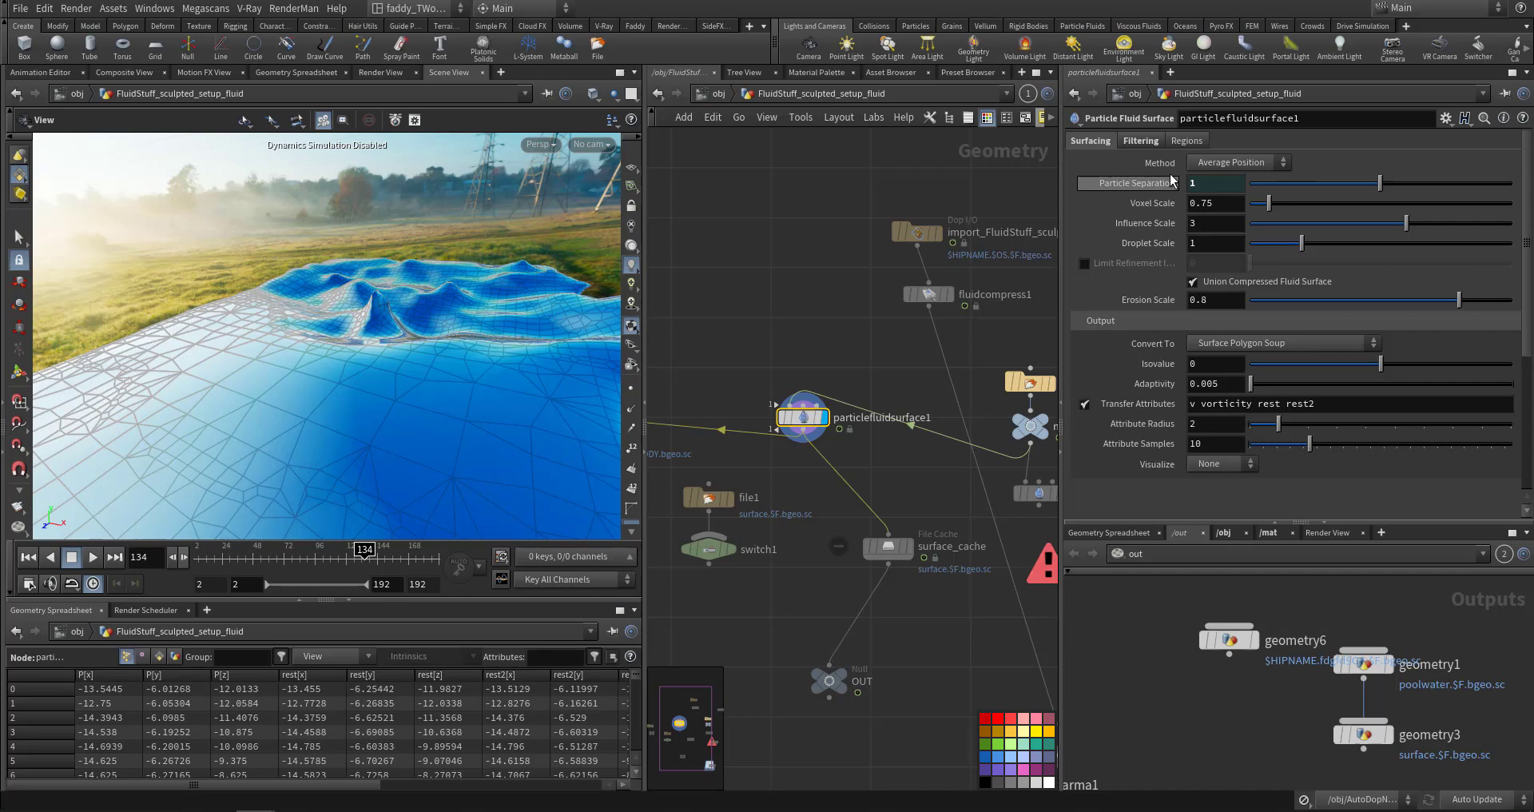
Turn particlefluidsurface1's Smooth filter off and back on to compare the fluid surface.
left_click(1139, 141)
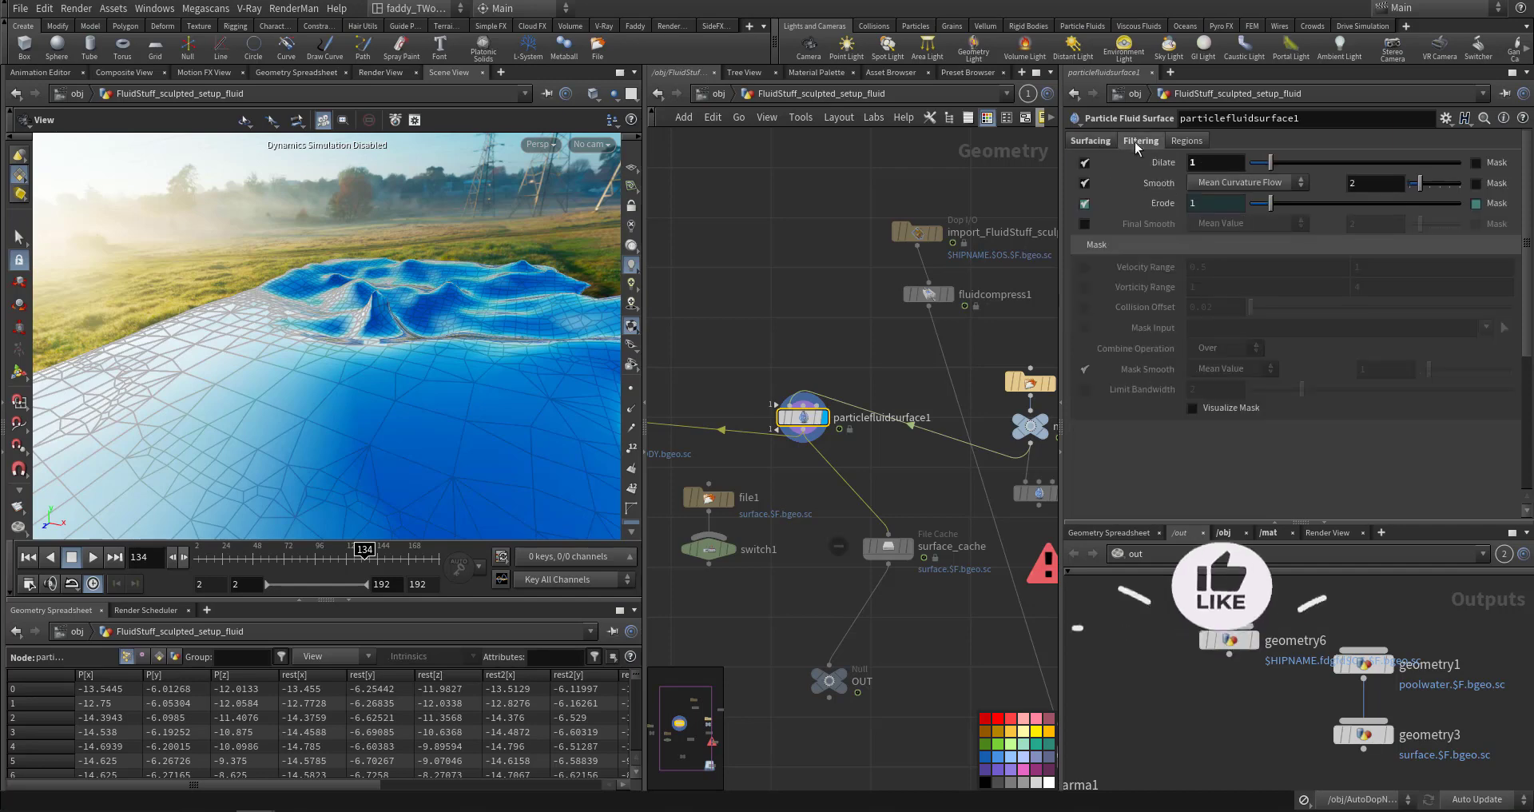
left_click(1085, 163)
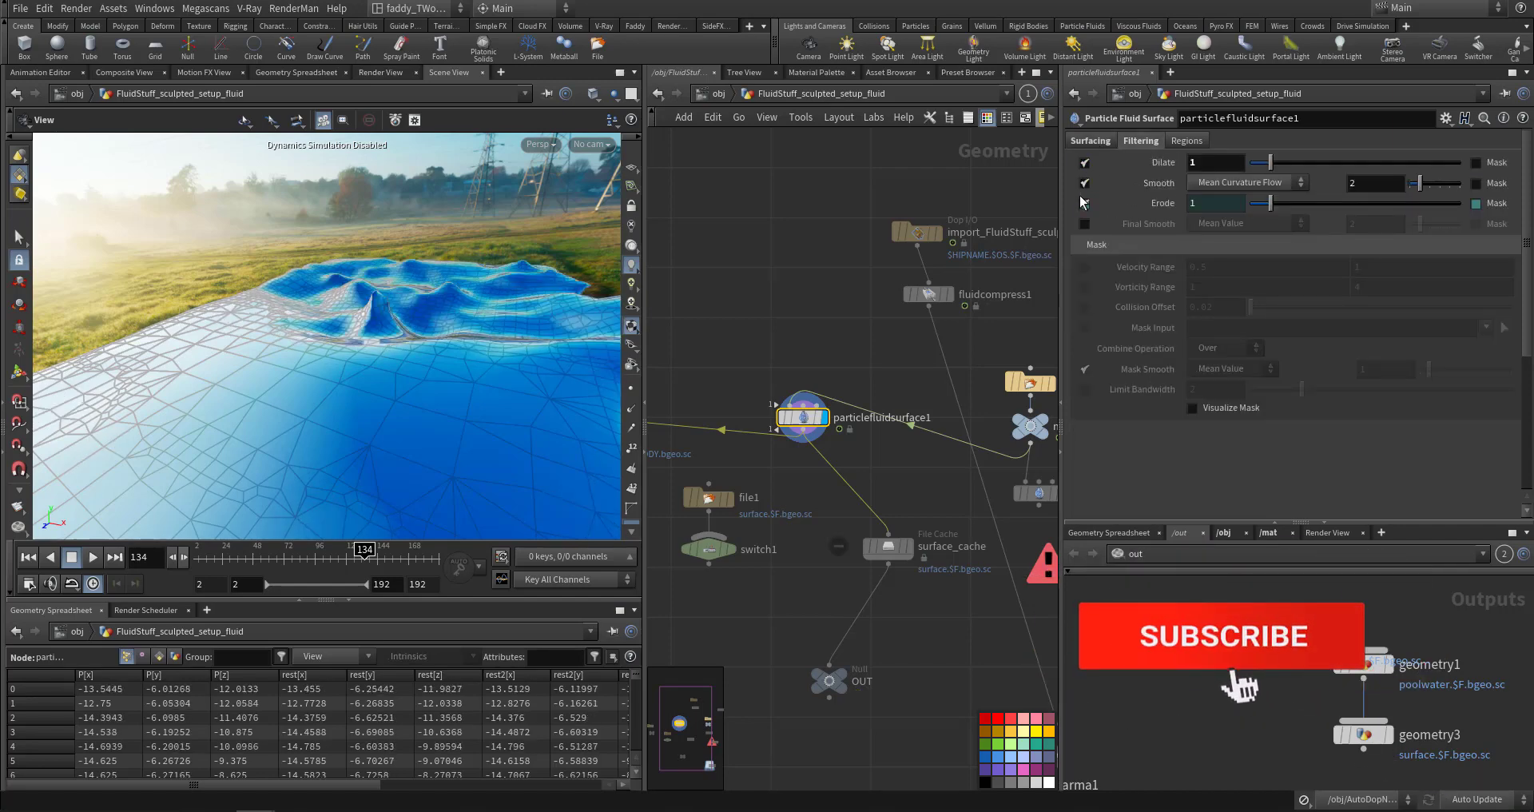
left_click(1086, 184)
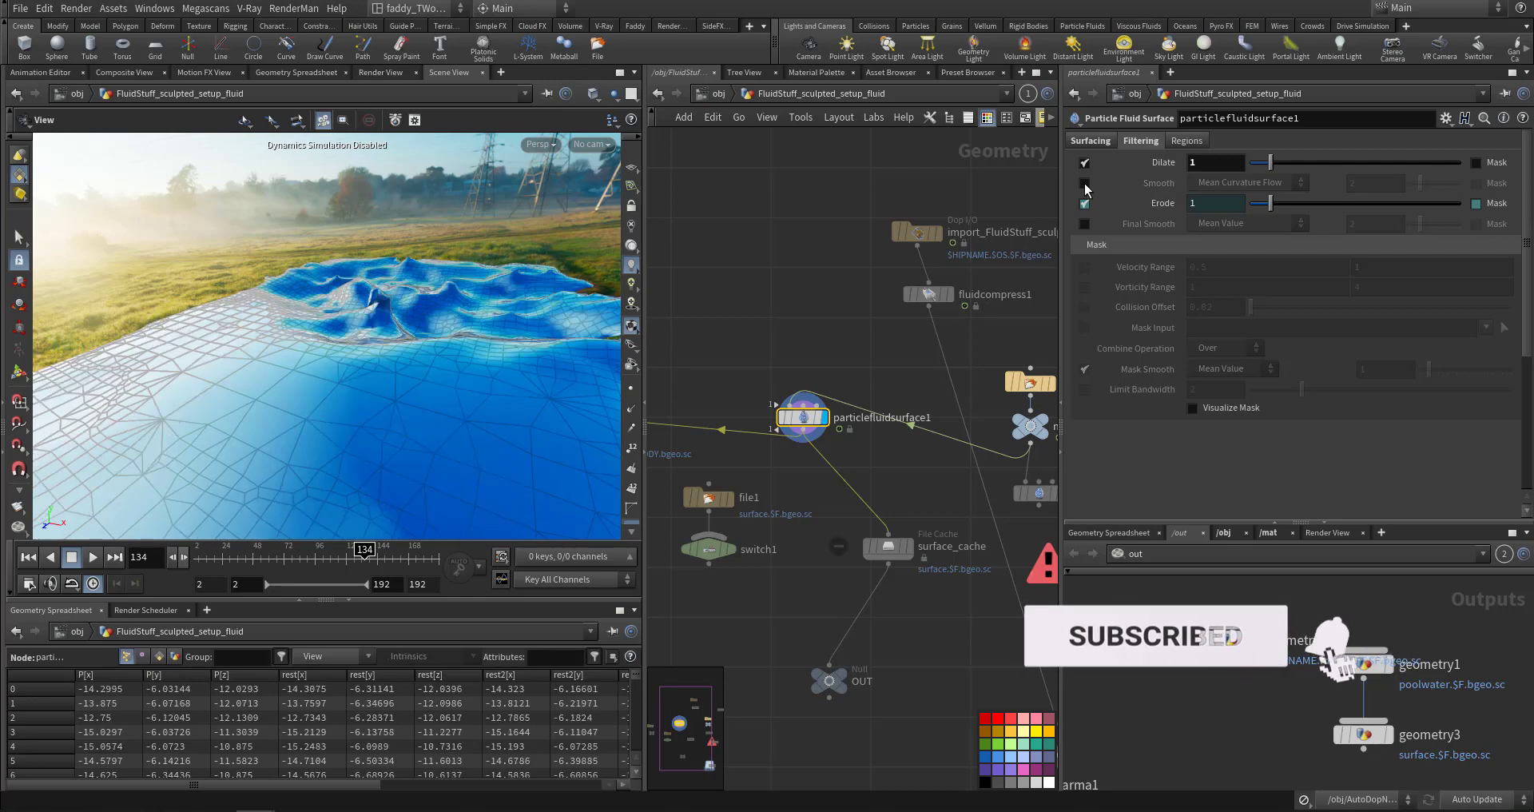
left_click(1085, 183)
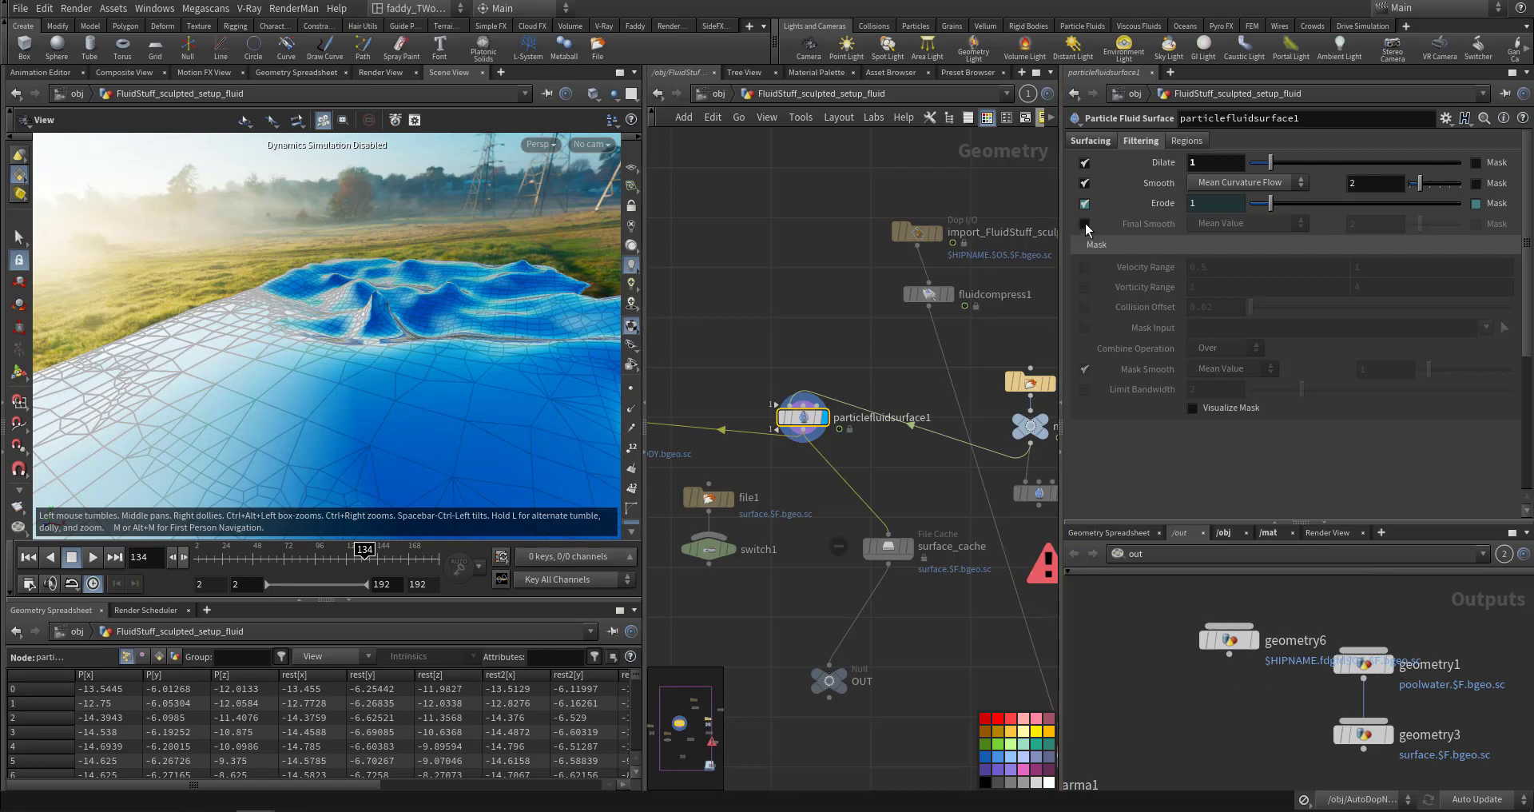
Set particlefluidsurface1's Erosion Scale to 0.2 and inspect the splash shape.
left_click(1090, 141)
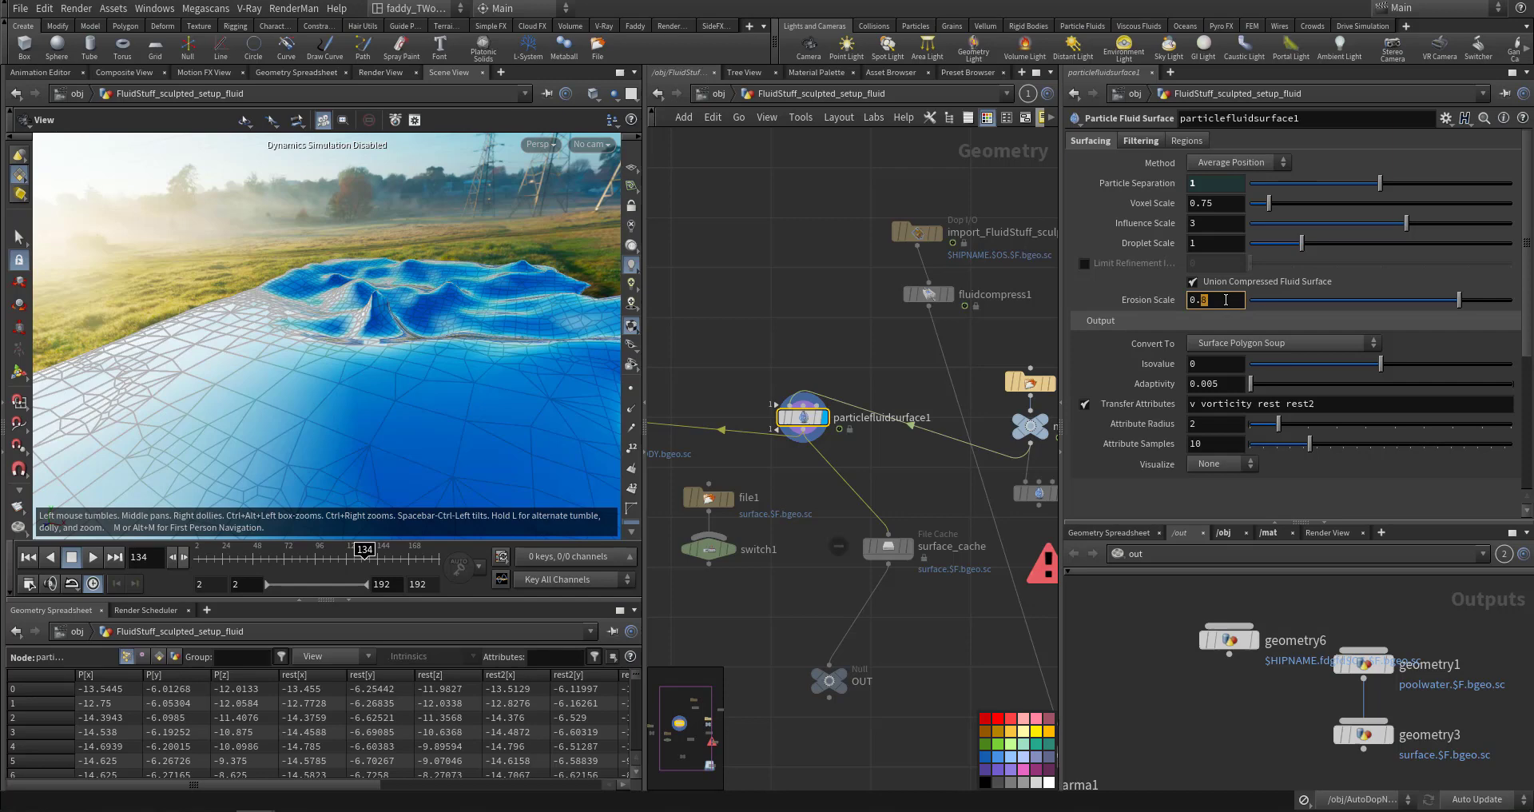
type("2")
key("Return")
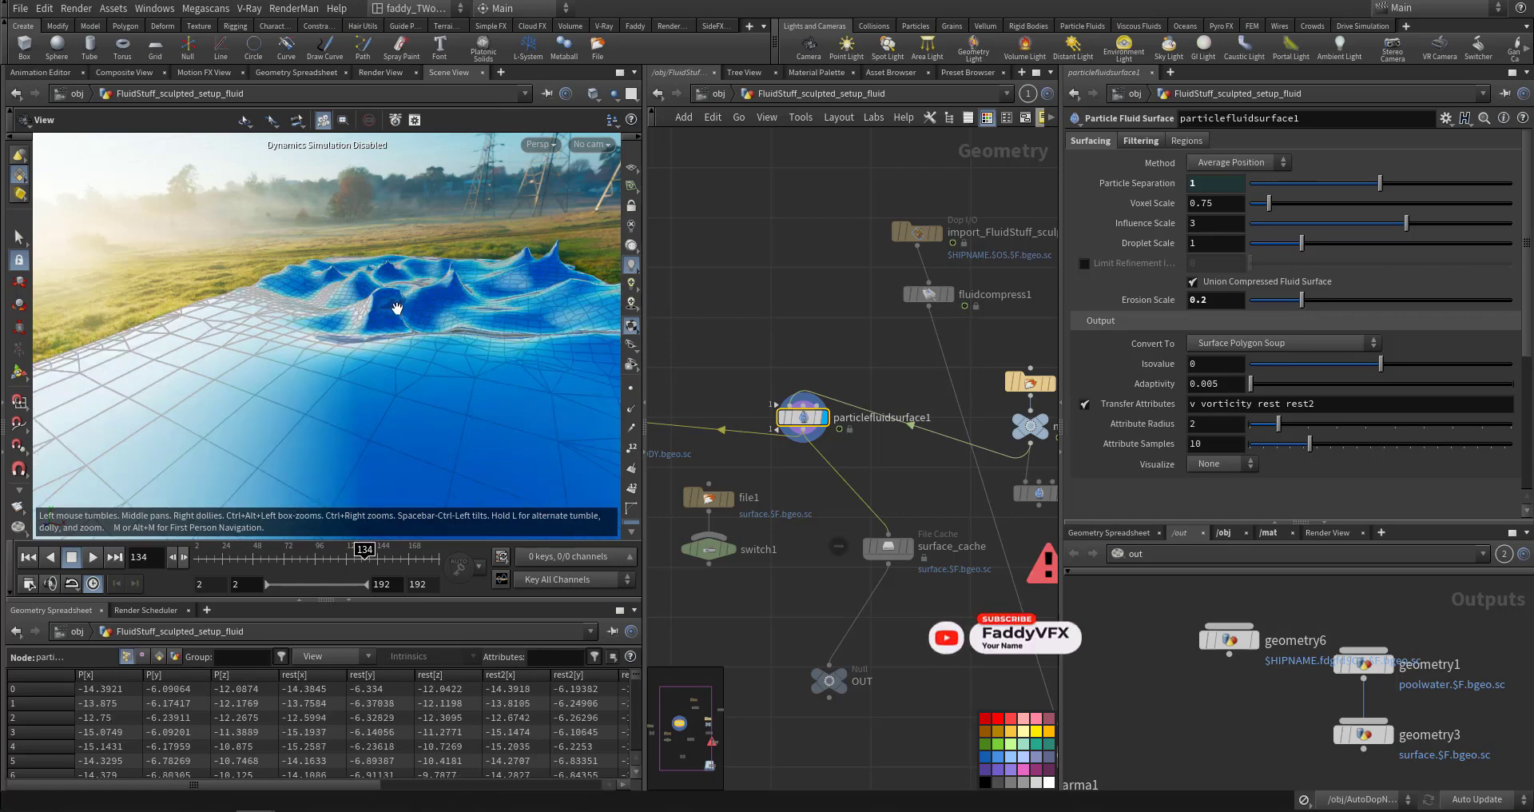
left_click_drag(401, 309, 467, 391)
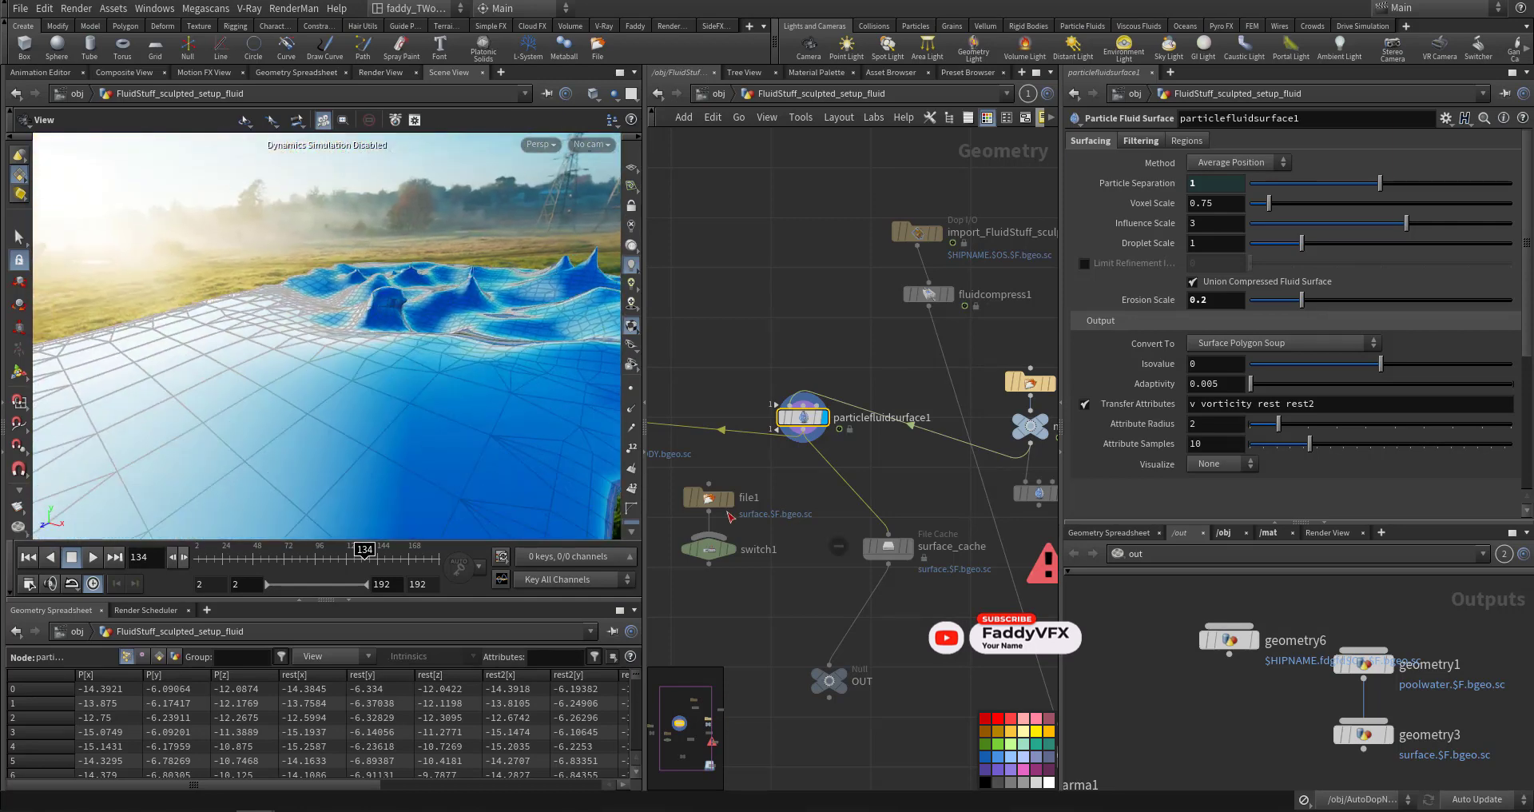
Display surface_cache and examine the meshed splash at frame 111 from a higher angle.
middle_click_drag(924, 634, 877, 528)
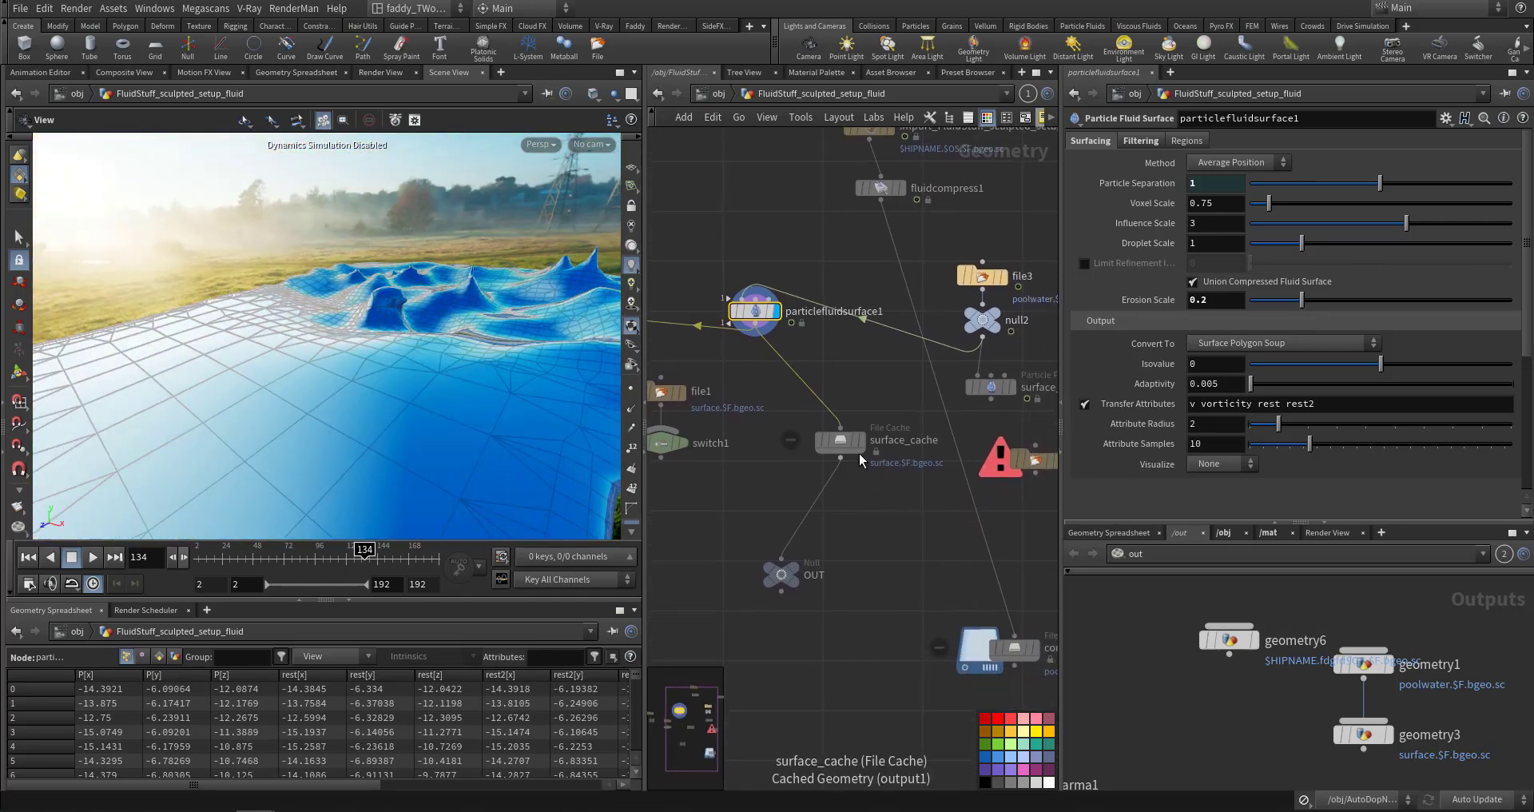
left_click(863, 441)
middle_click_drag(905, 612, 922, 553)
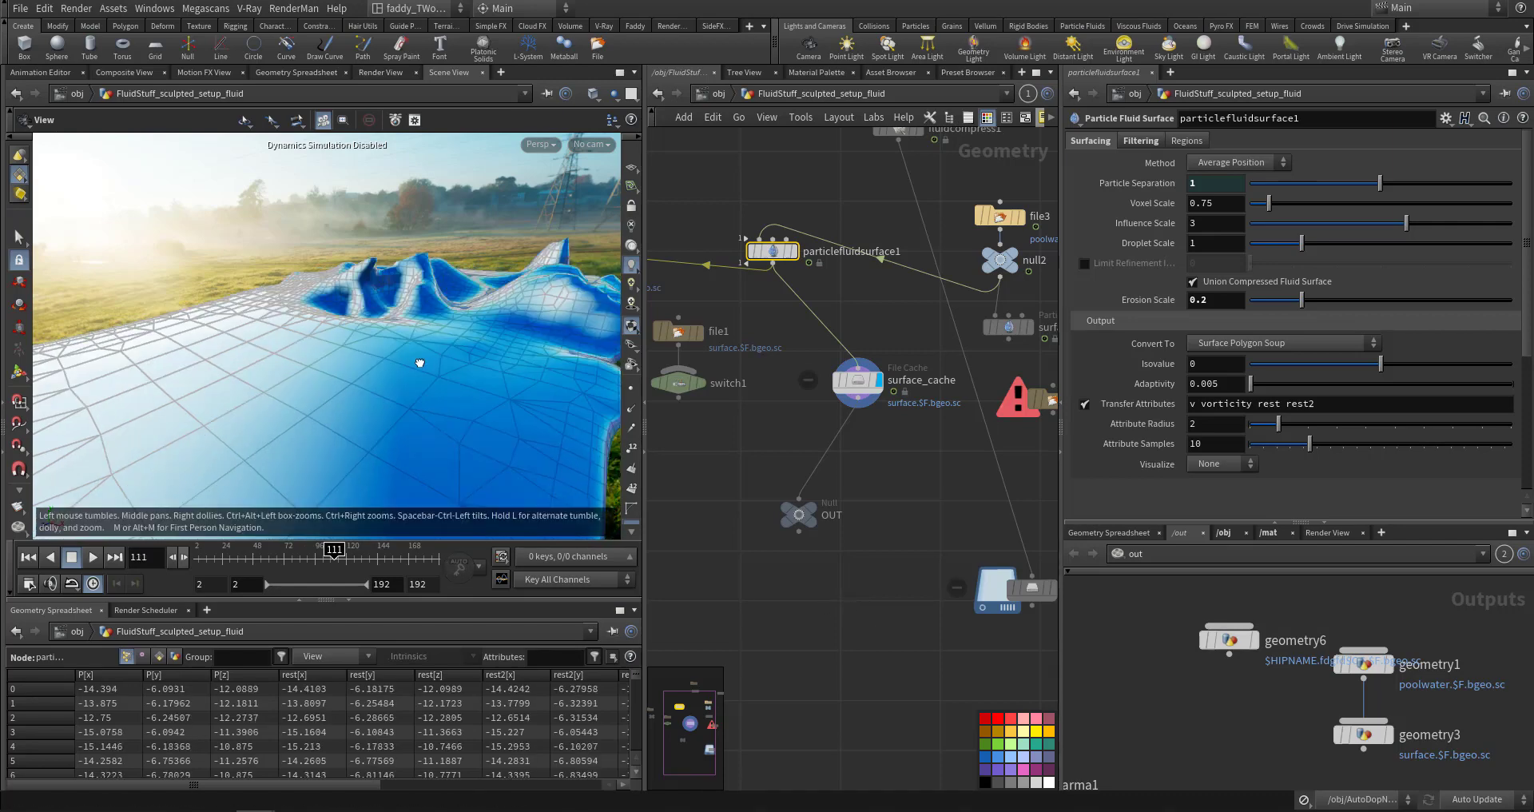
left_click_drag(418, 359, 498, 382)
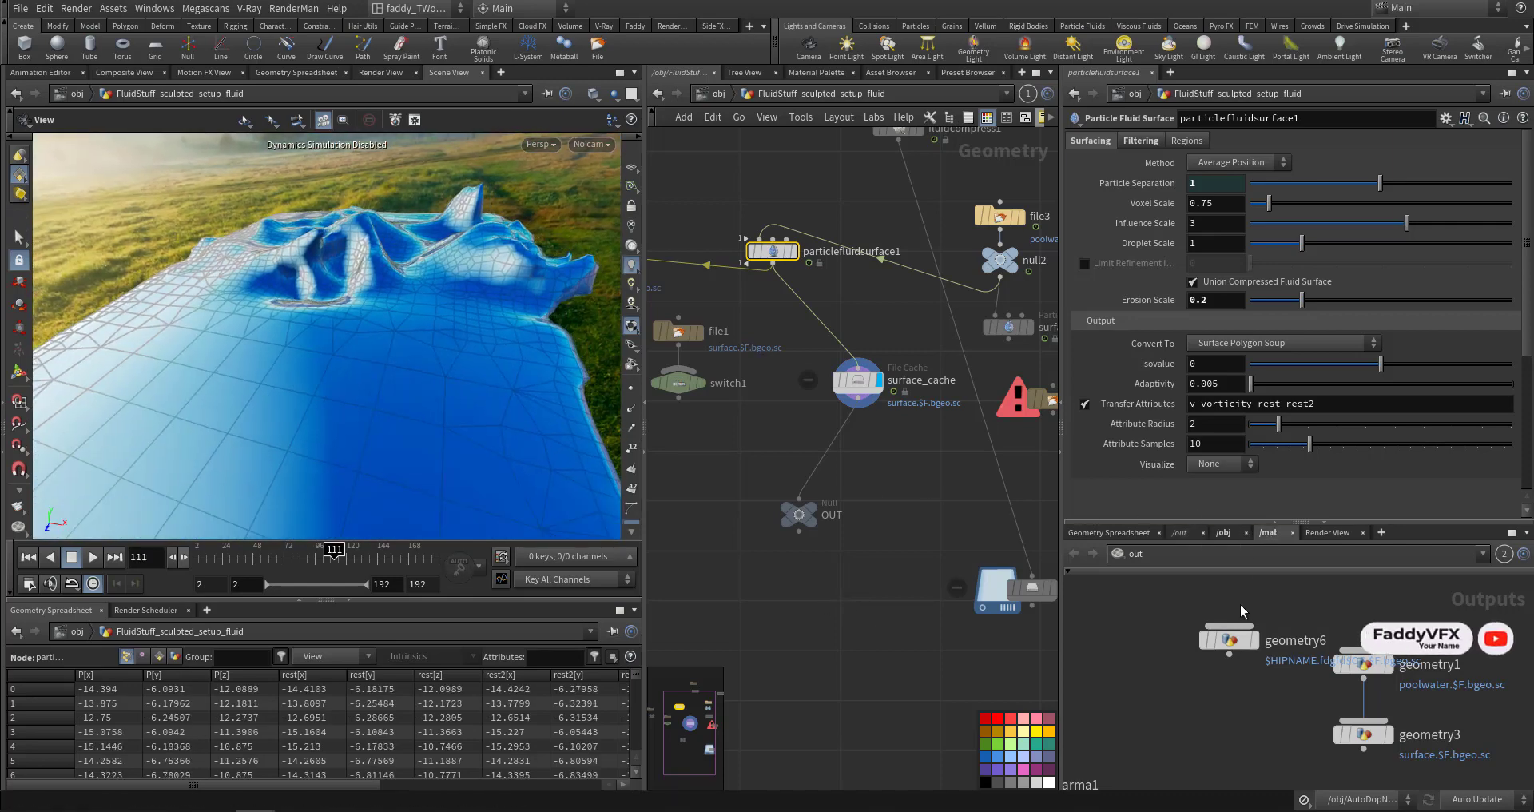
Open the material network, select the basicliquid material to show its parameters, and return the geometry network to the object level.
left_click(1269, 532)
scroll(1256, 690, "up", 5)
middle_click_drag(1259, 692, 1409, 717)
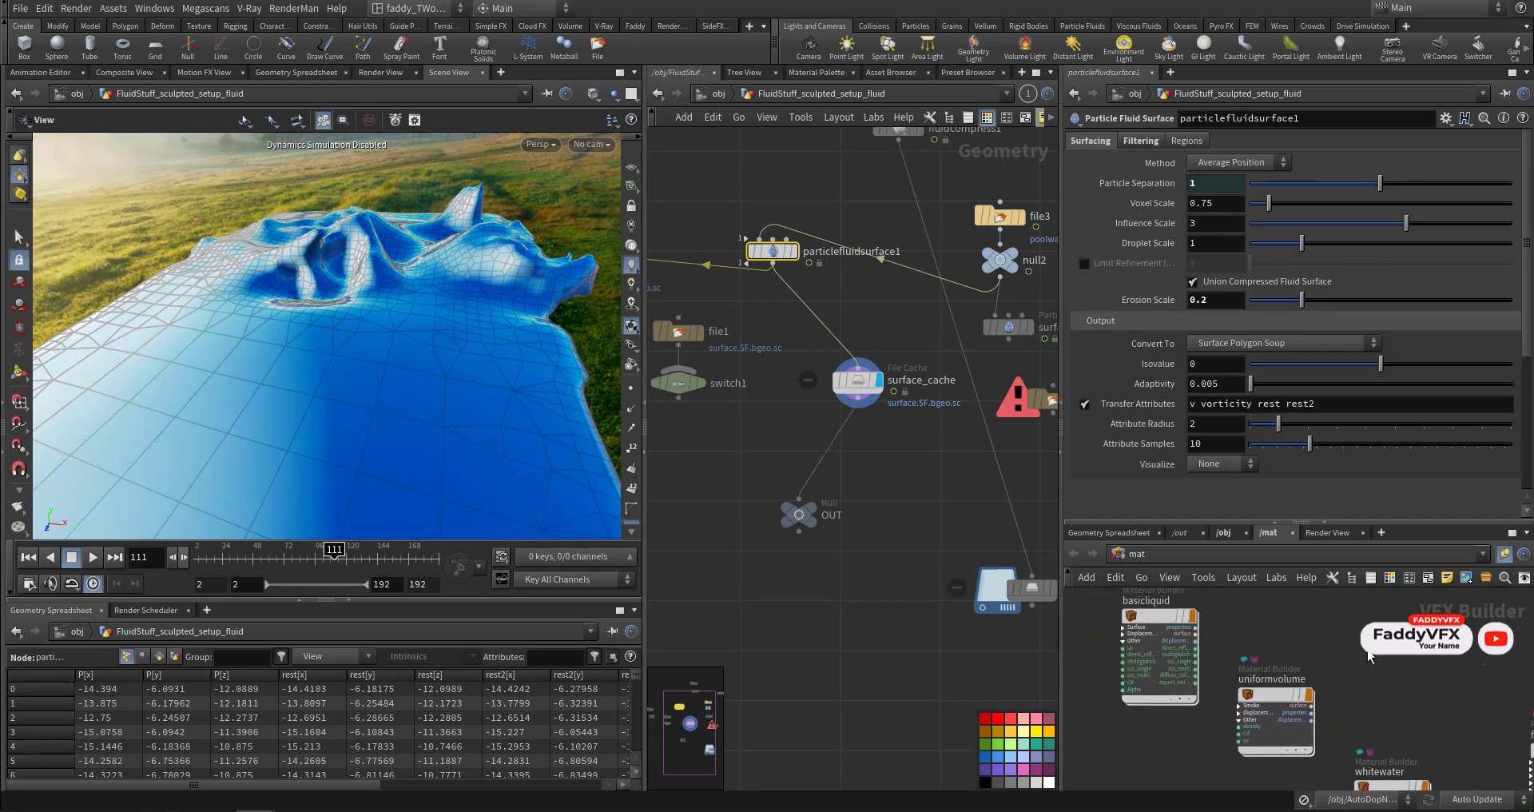
left_click_drag(1363, 650, 1287, 716)
middle_click_drag(1112, 737, 1133, 760)
left_click_drag(1098, 680, 1162, 719)
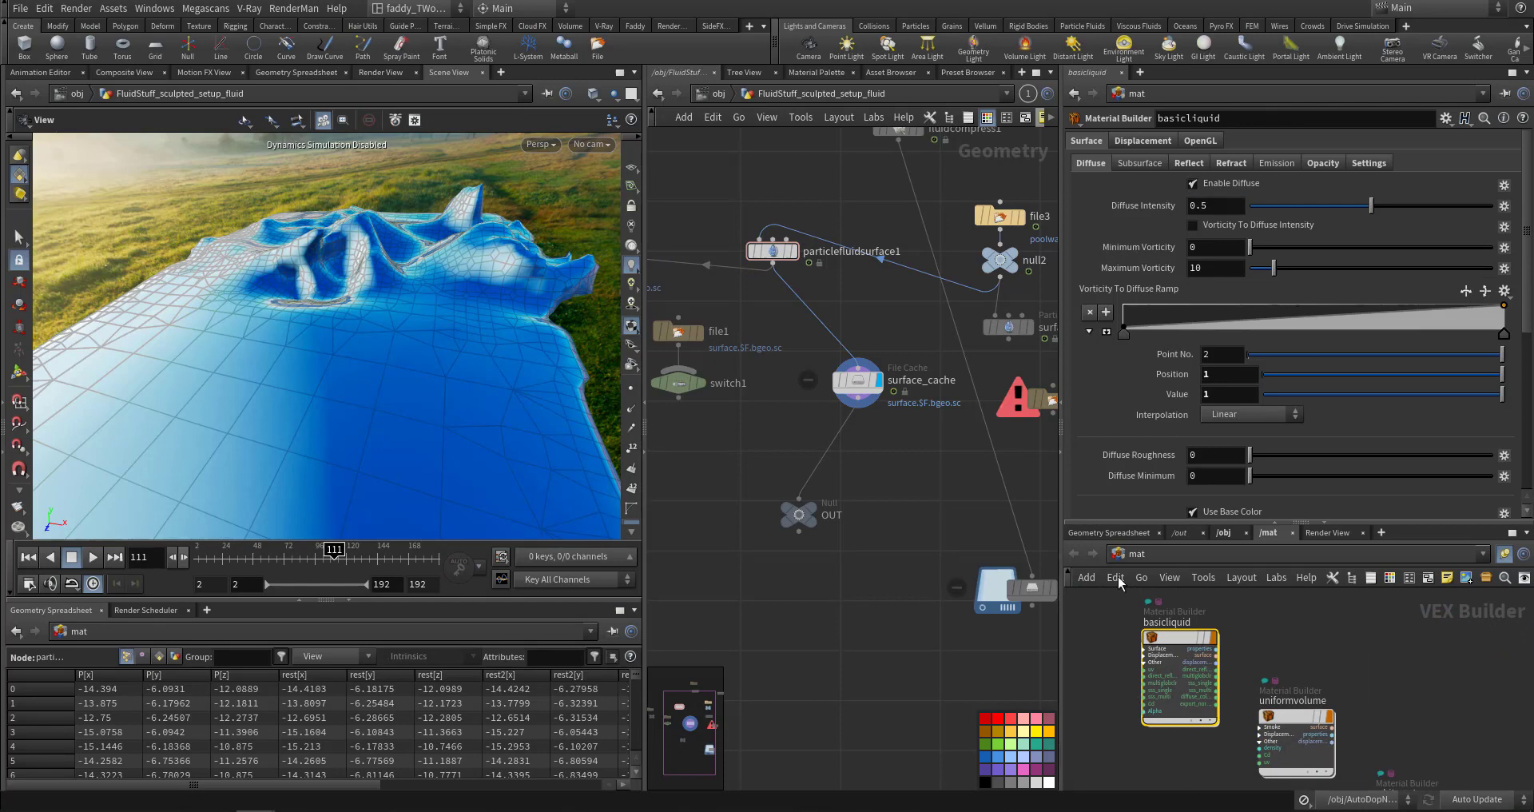
left_click(709, 95)
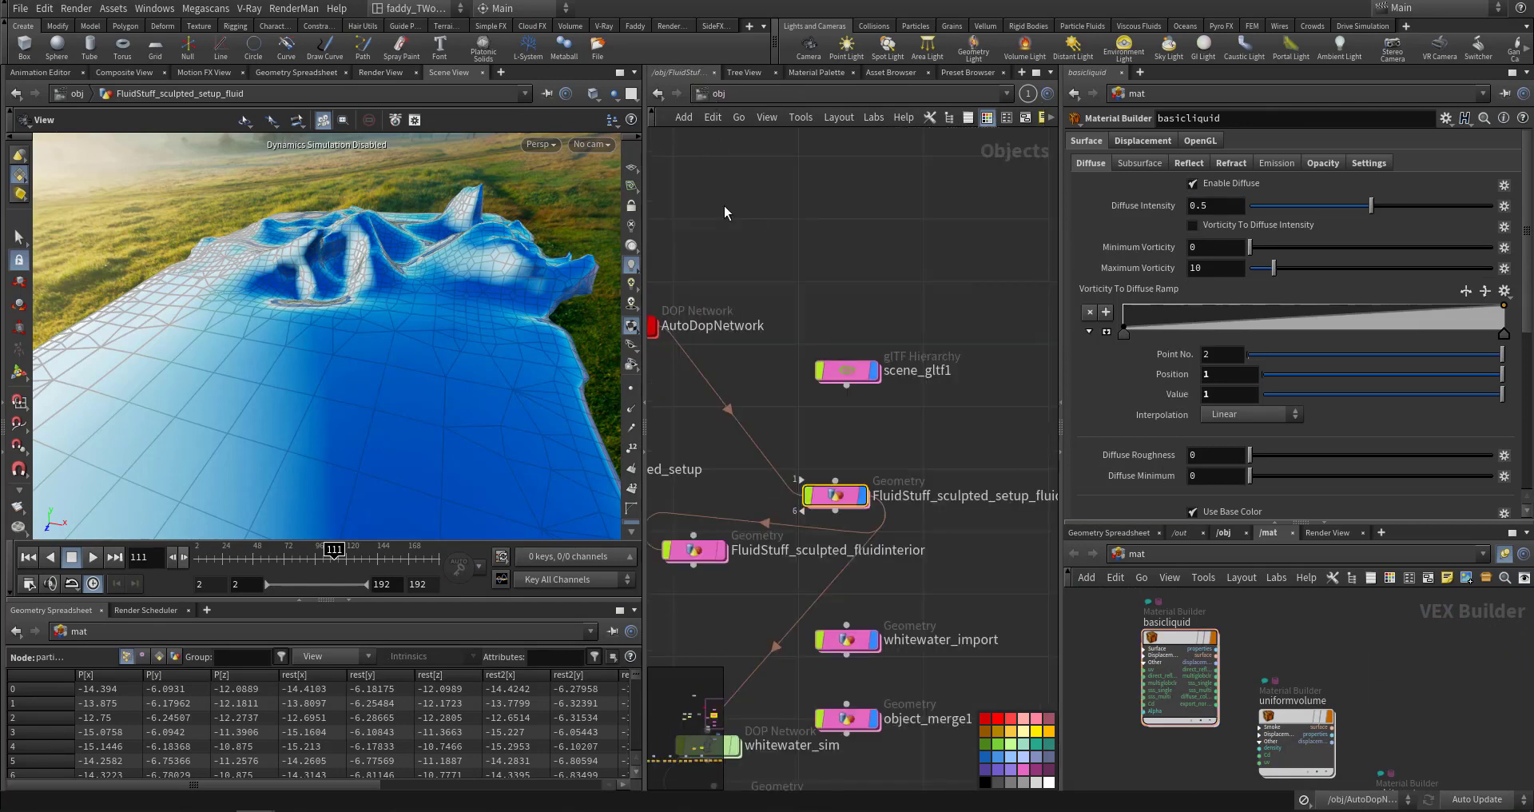